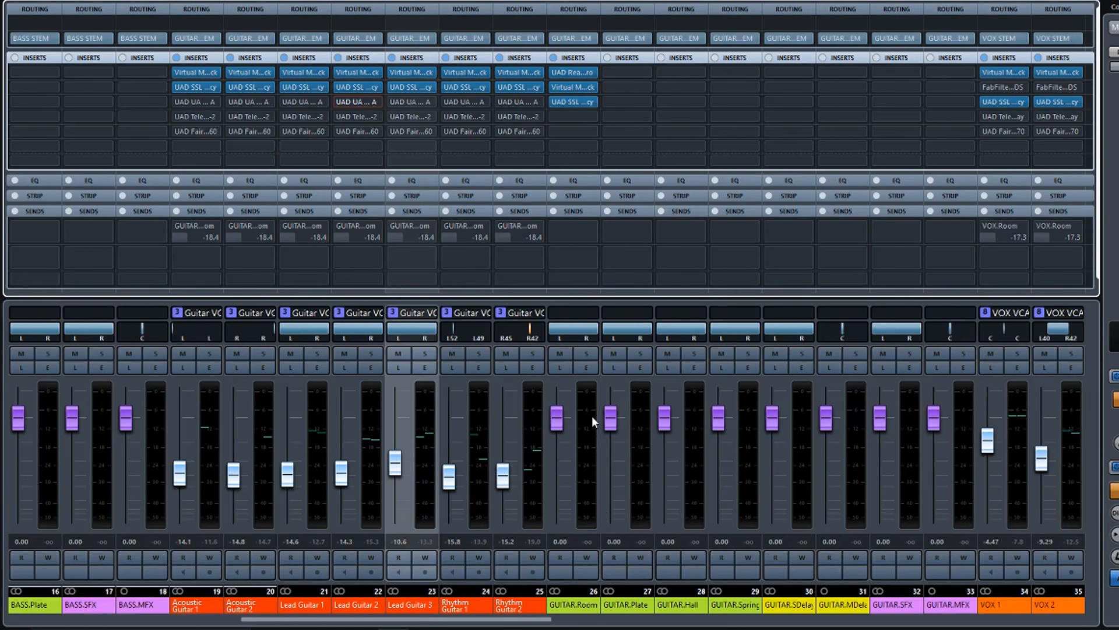
Inspect the RealVerb-Pro reverb settings on the GUITAR.Room channel and close the plug-in window
left_click(572, 71)
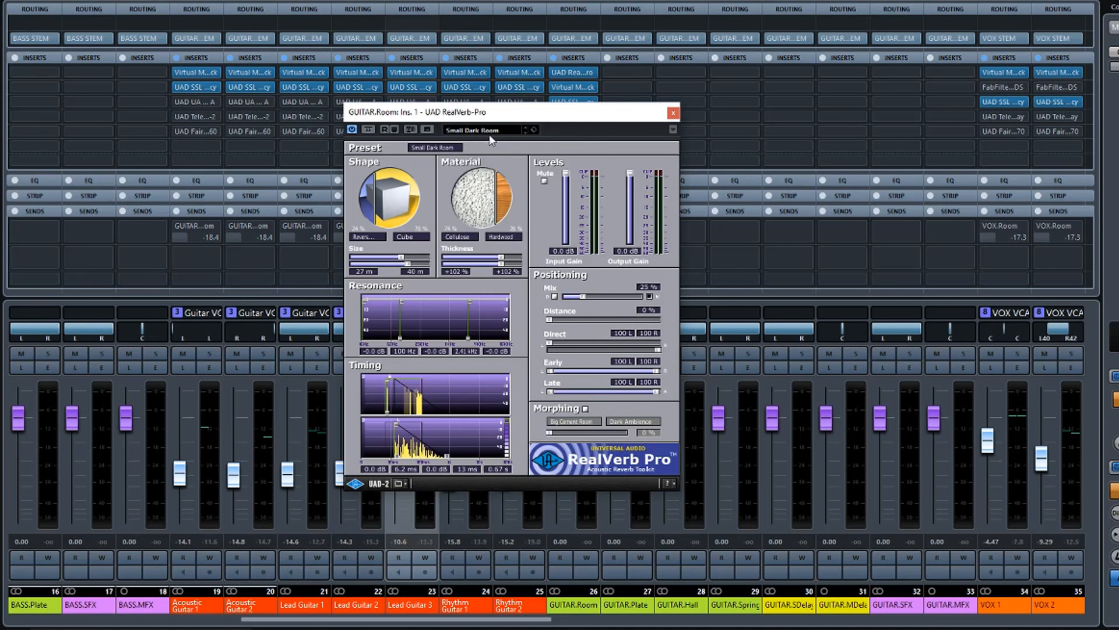
left_click(672, 114)
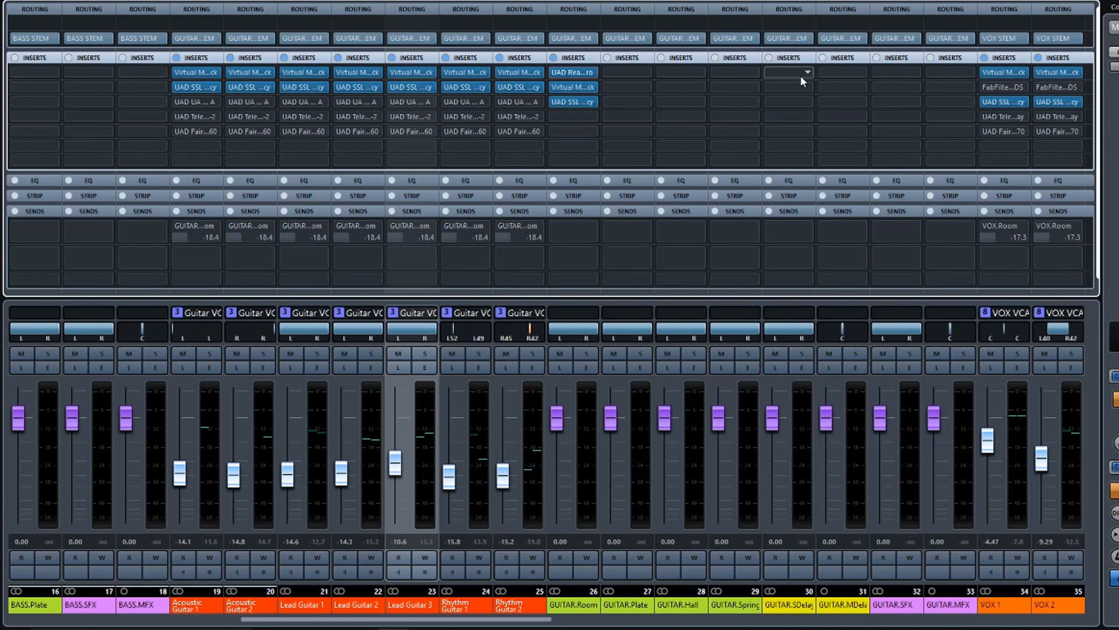
Start playback and activate the DRUM.Room sends on the Drums 1 and Drums 2 channels
key("space")
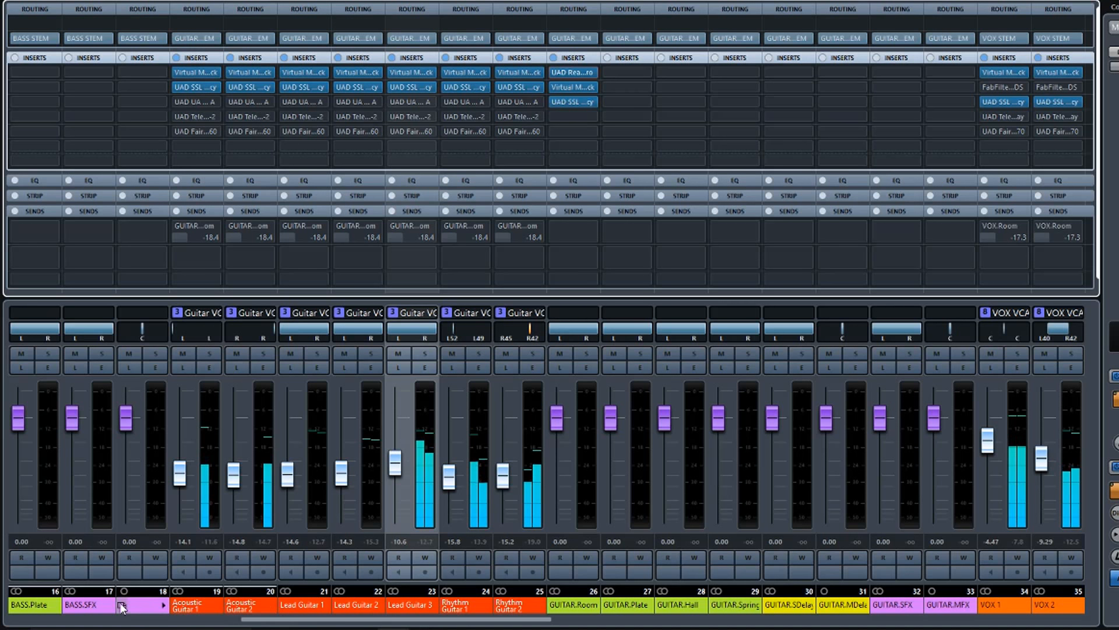
left_click(116, 622)
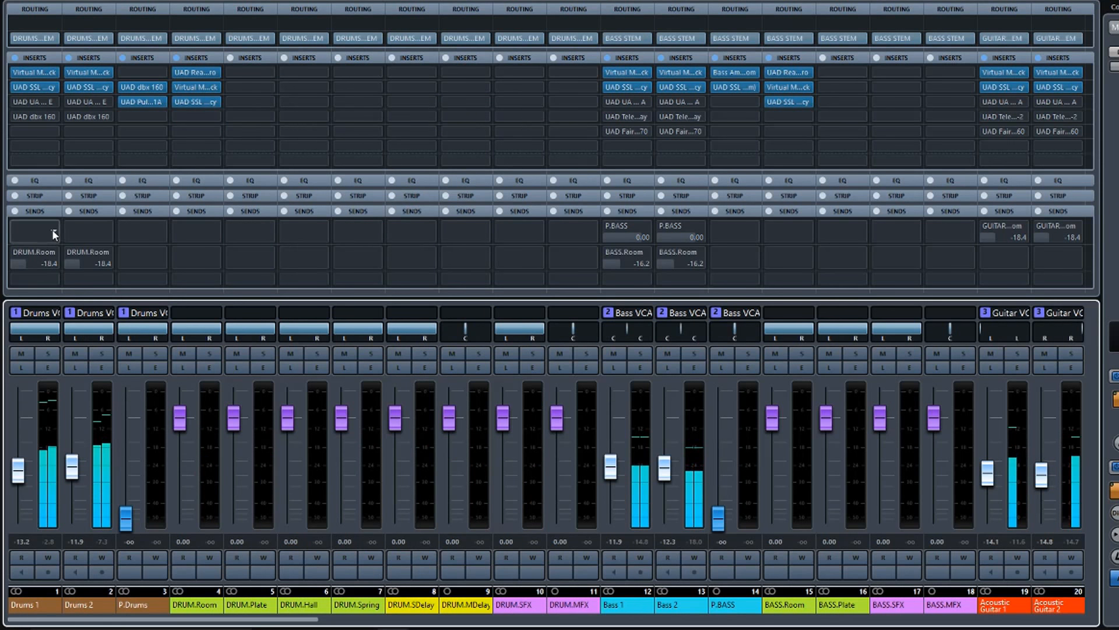
left_click(16, 252)
left_click(69, 251)
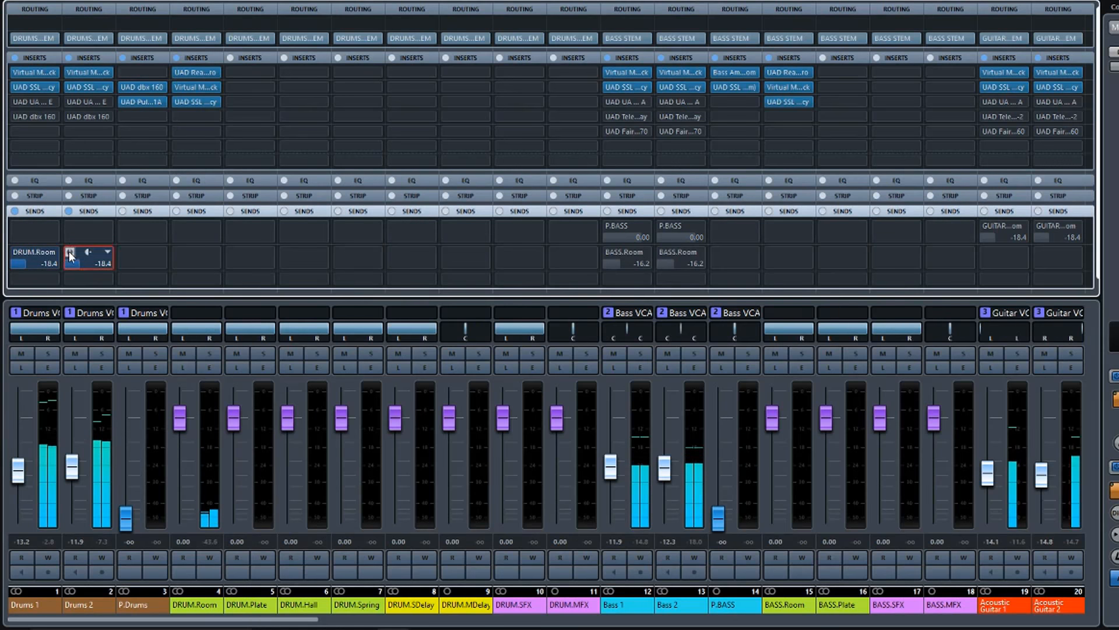
Solo Drums 1 and compare its sound with the DRUM.Room send off and on, ending the solo after the comparison
left_click(49, 353)
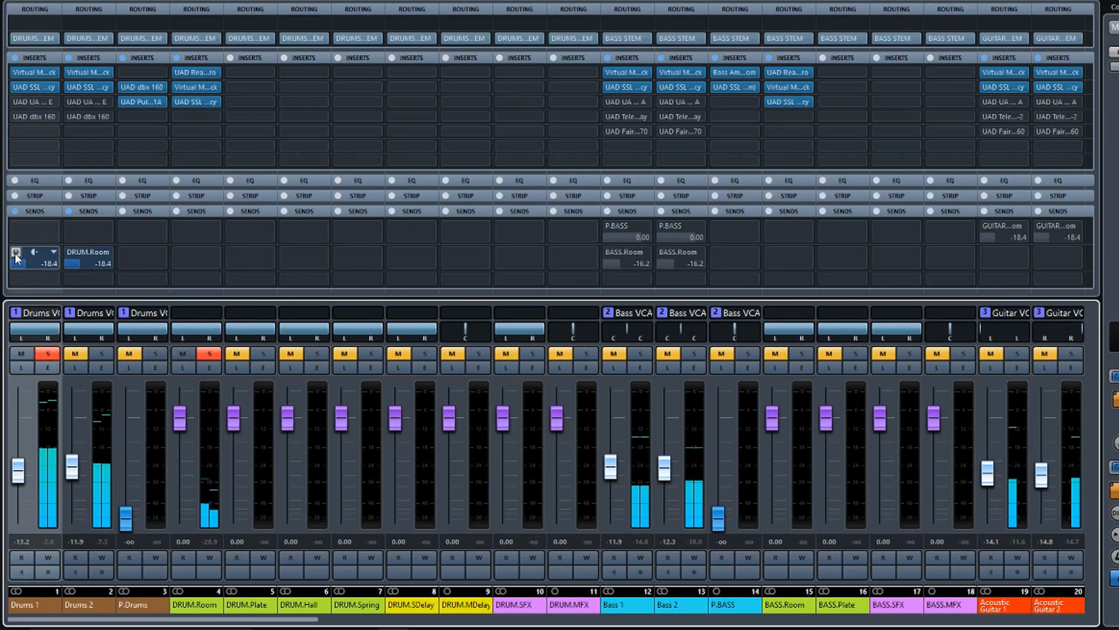
left_click(15, 253)
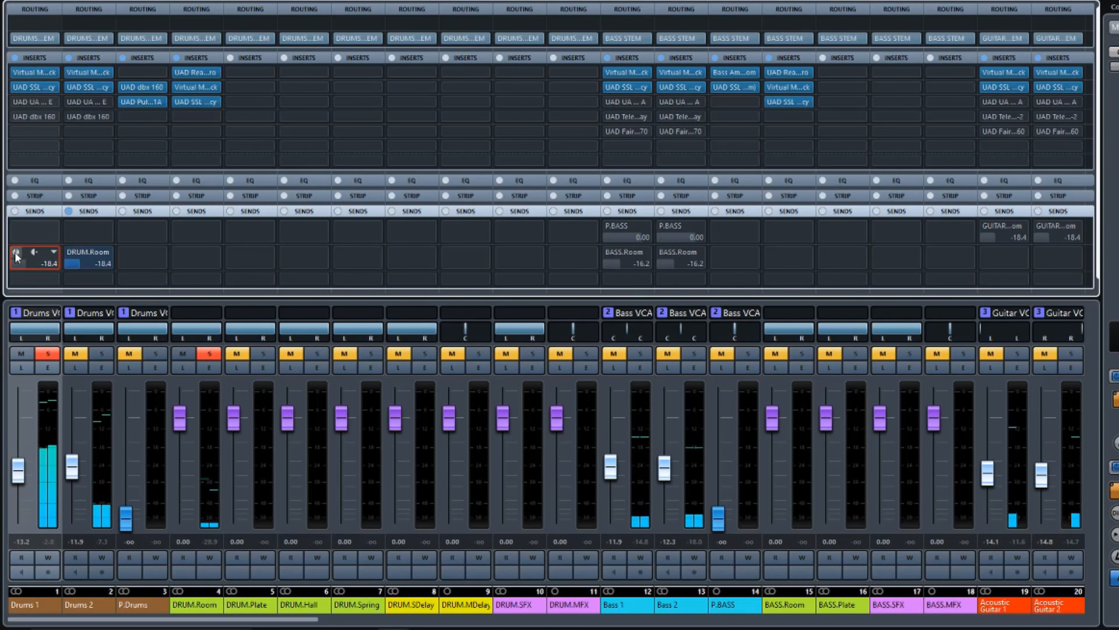
left_click(16, 252)
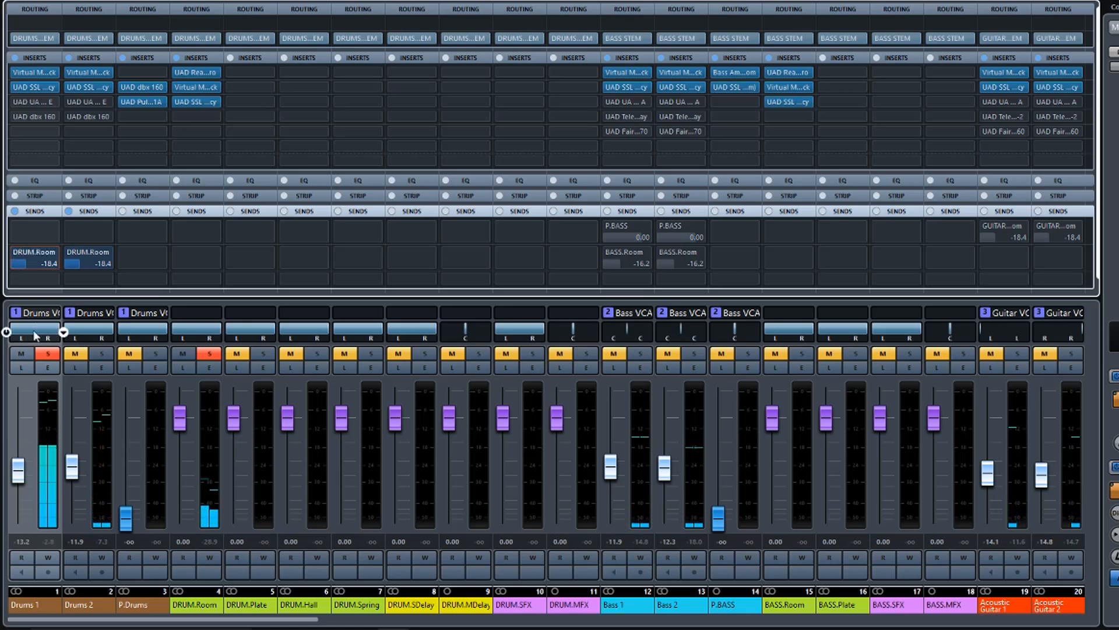
left_click(42, 352)
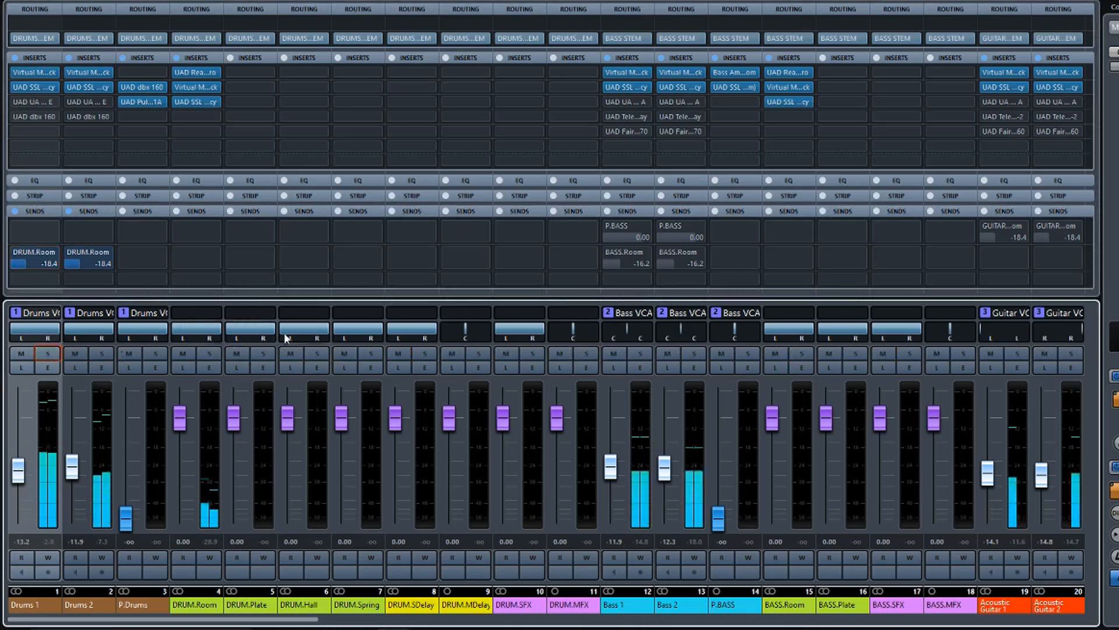
Activate the BASS.Room sends on Bass 1 and Bass 2 and the GUITAR.Room sends on Acoustic Guitar 1 and 2
left_click(608, 253)
left_click(661, 253)
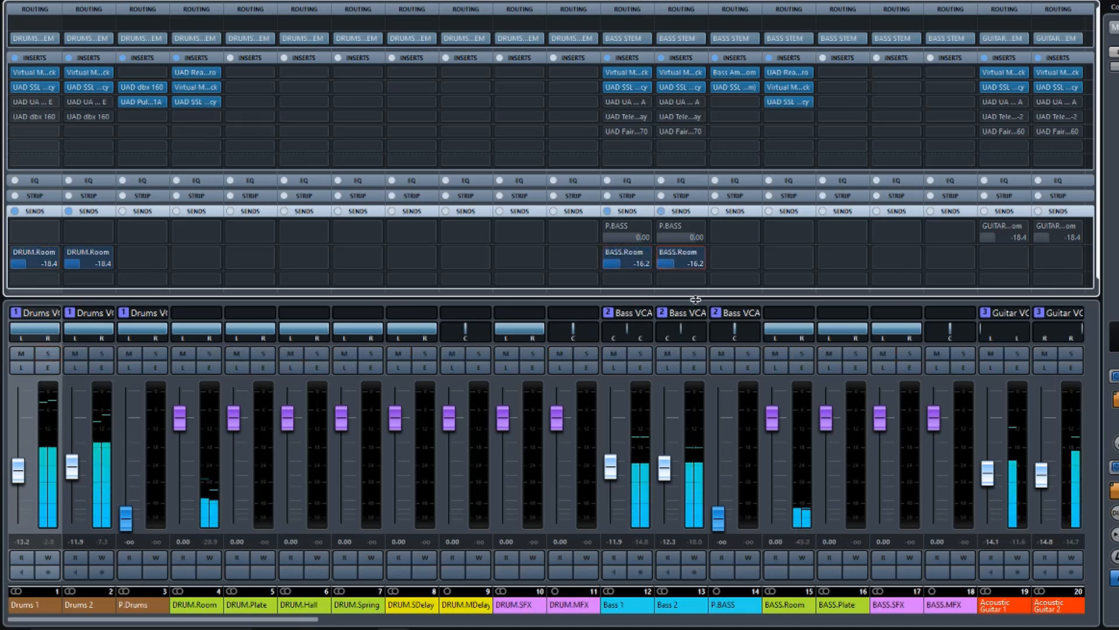
left_click(986, 226)
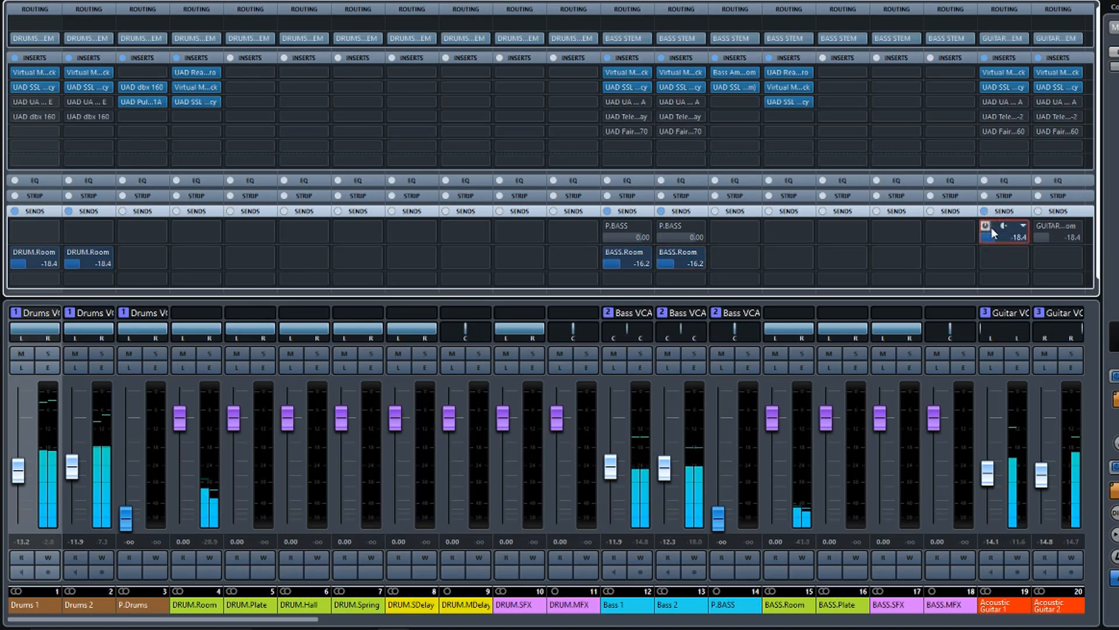
left_click(1037, 231)
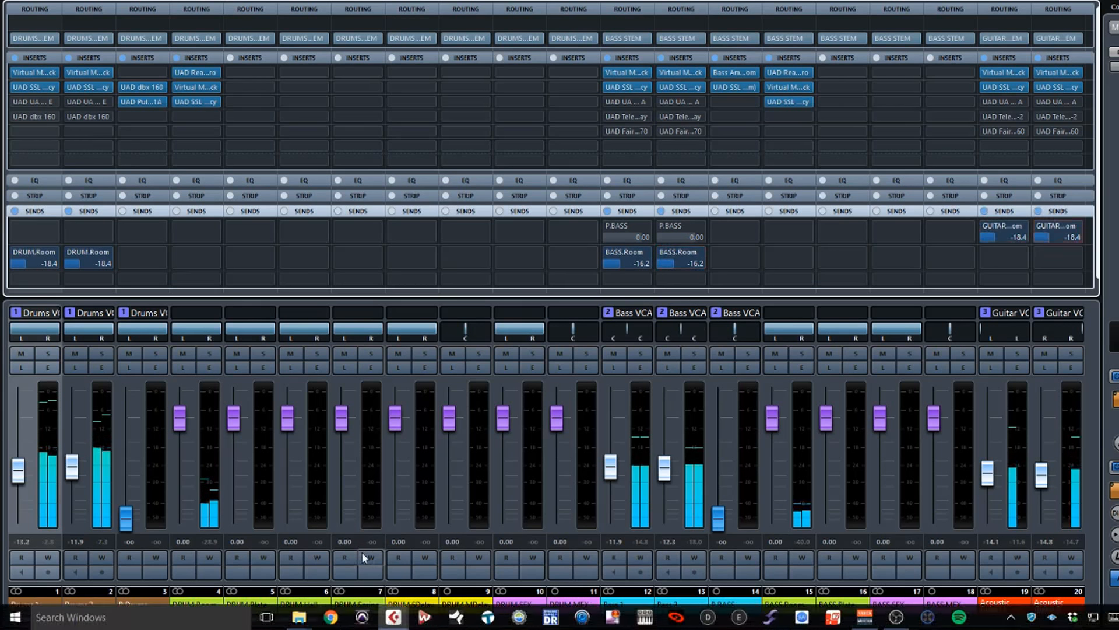
Activate the GUITAR.Room sends on Lead Guitar 1, 2 and 3 and Rhythm Guitar 1 and 2
left_click_drag(266, 619, 466, 618)
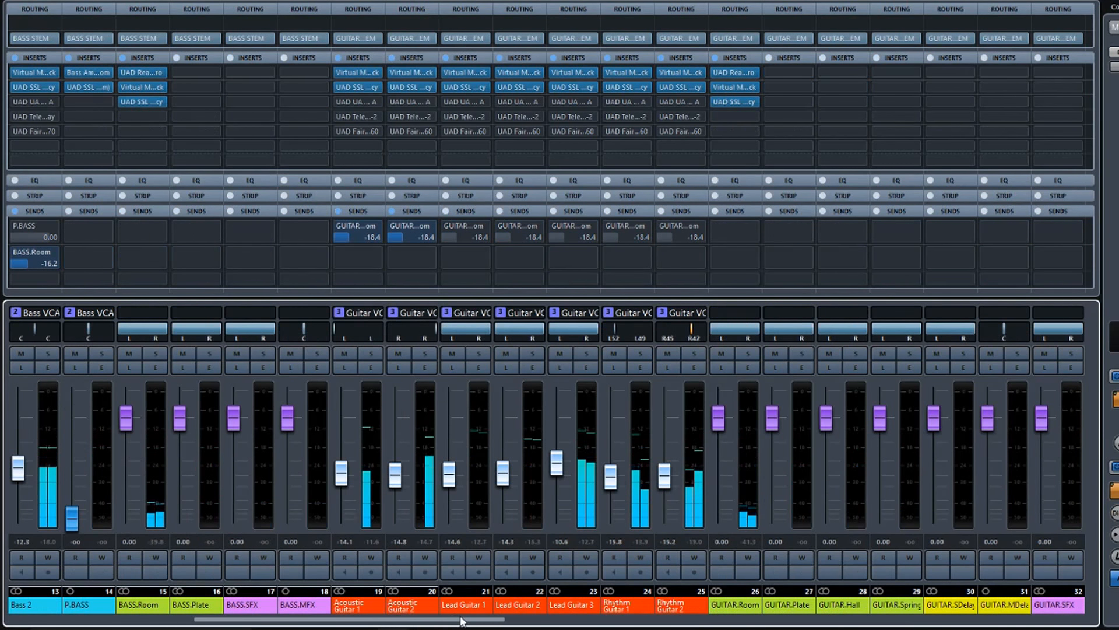
left_click(461, 228)
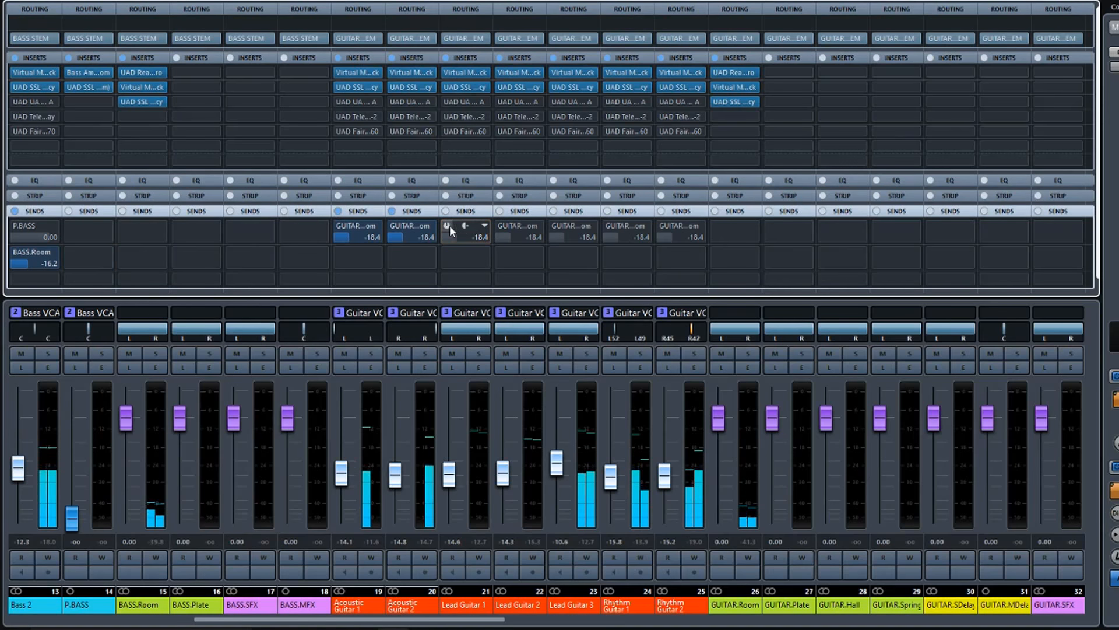
left_click(447, 226)
left_click(501, 226)
left_click(555, 226)
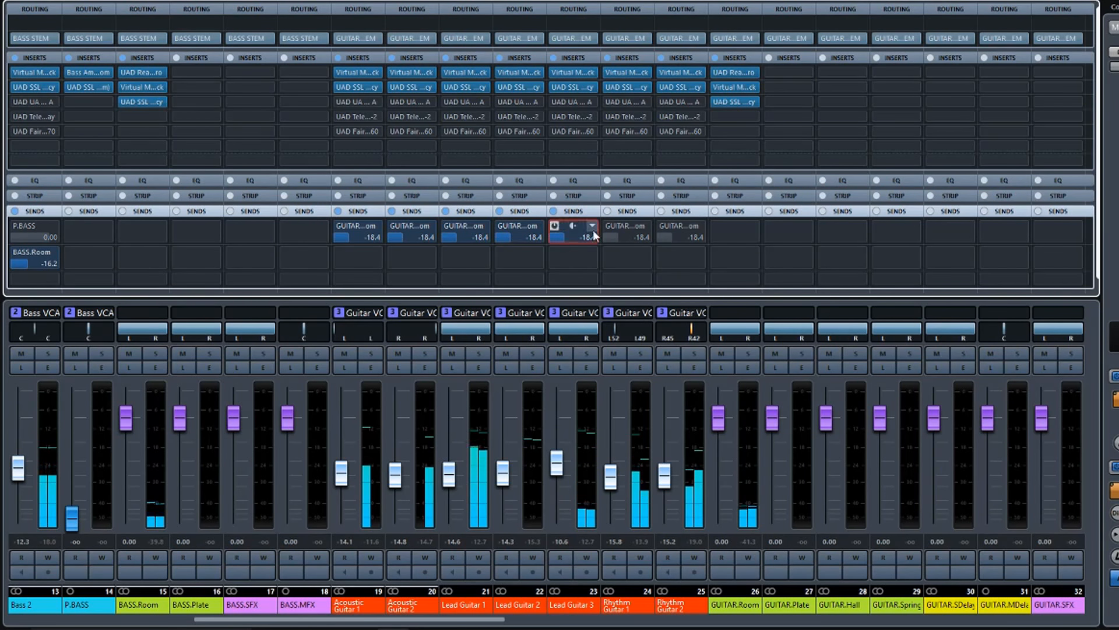
left_click(608, 226)
left_click(662, 225)
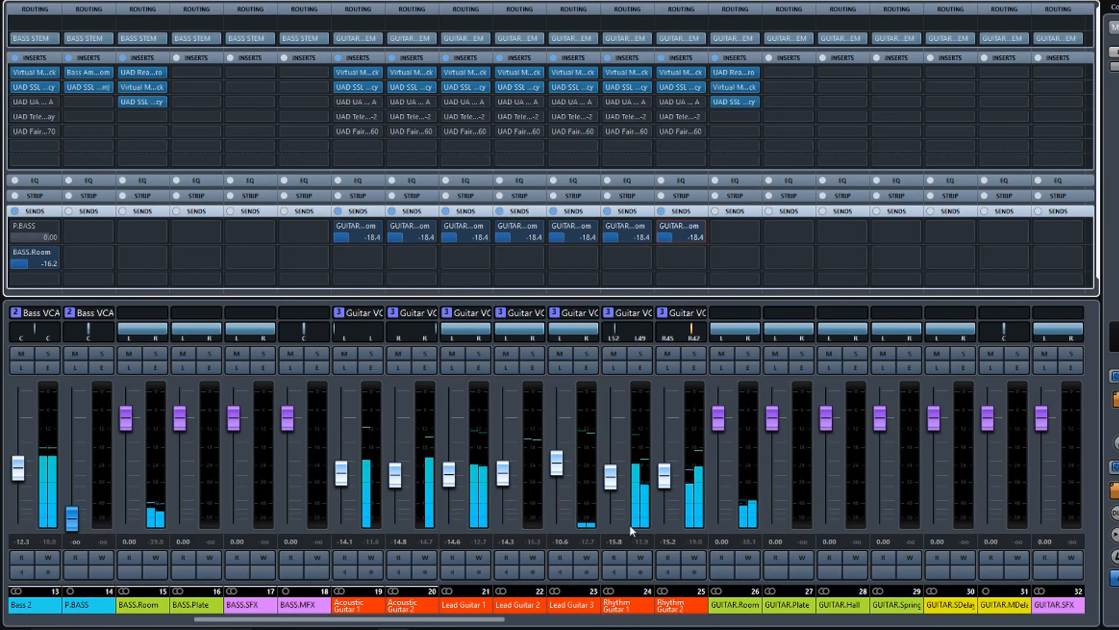
Activate the VOX.Room sends on the VOX 1 and VOX 2 channels
left_click_drag(500, 619, 753, 612)
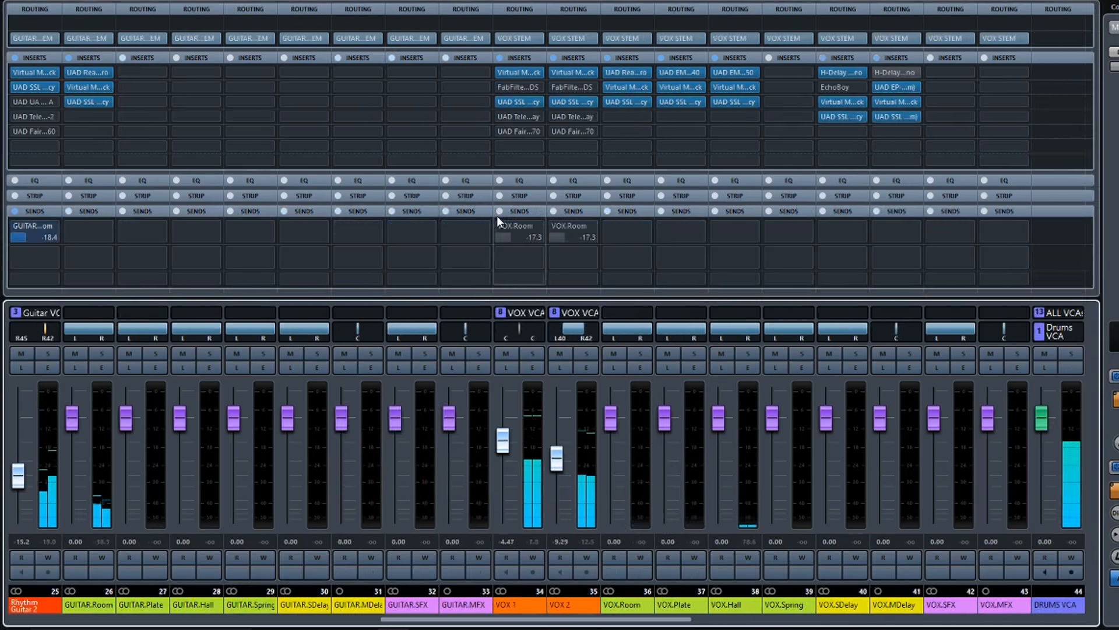
left_click(506, 228)
left_click(560, 234)
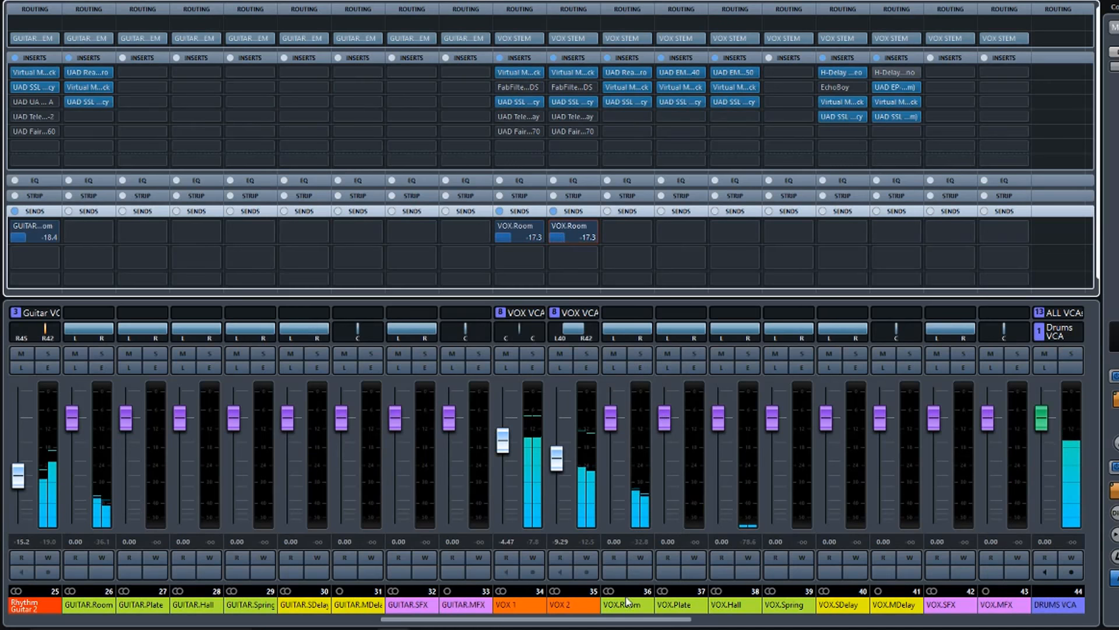
Add an active VOX.Plate send to VOX 1, mute VOX 2, and set the send level to -12.2 dB
left_click_drag(645, 619, 673, 621)
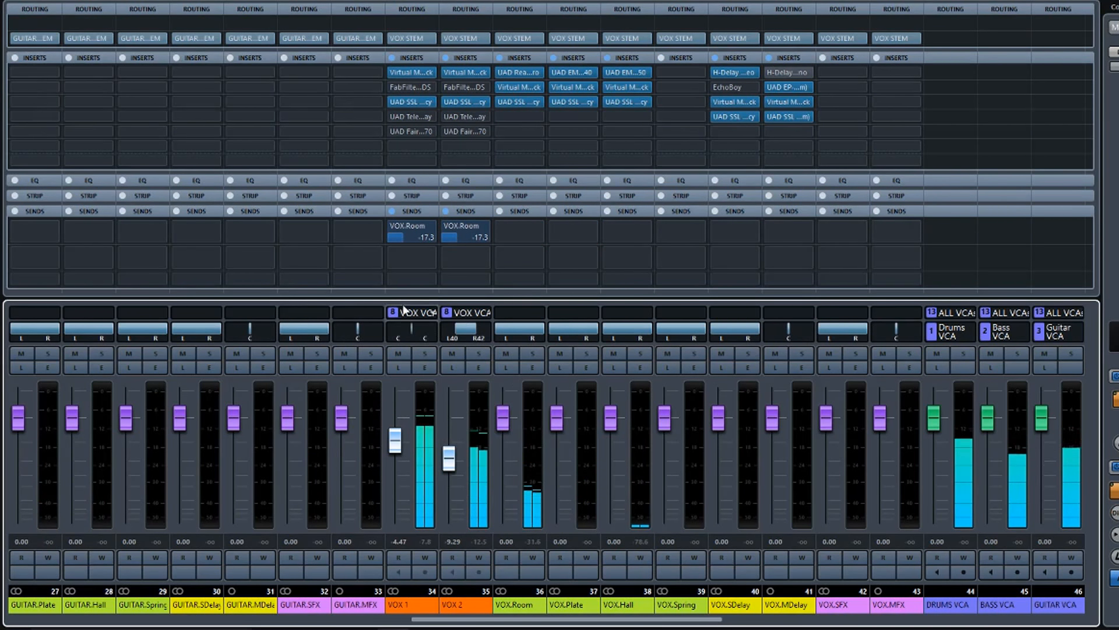
left_click(430, 257)
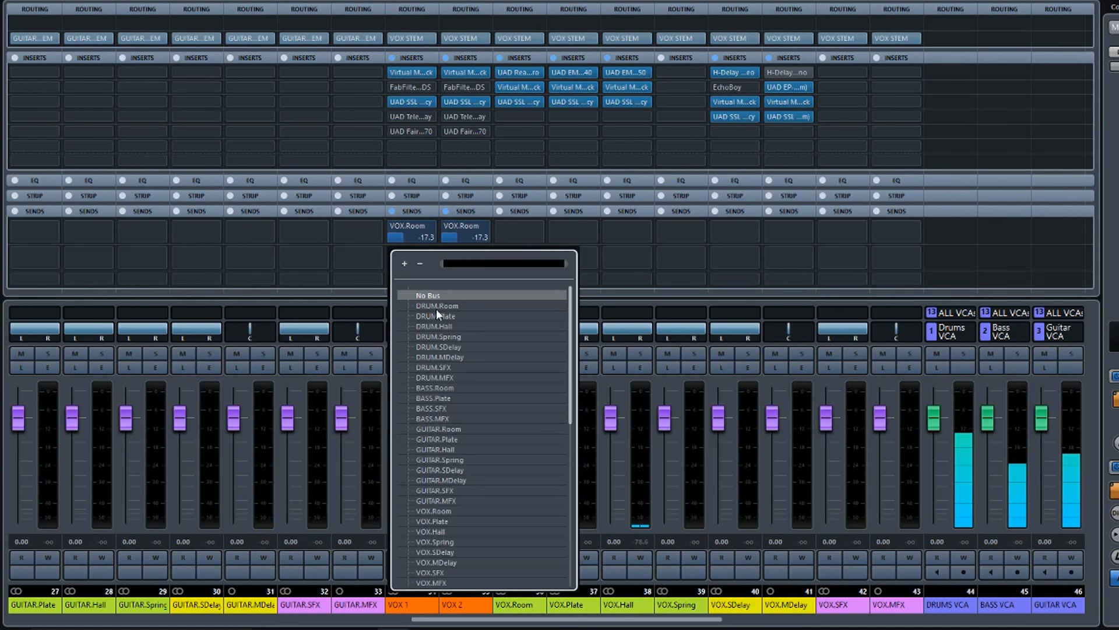
left_click(439, 521)
mouse_move(420, 264)
left_mouse_down()
mouse_move(386, 261)
mouse_move(401, 265)
left_mouse_up()
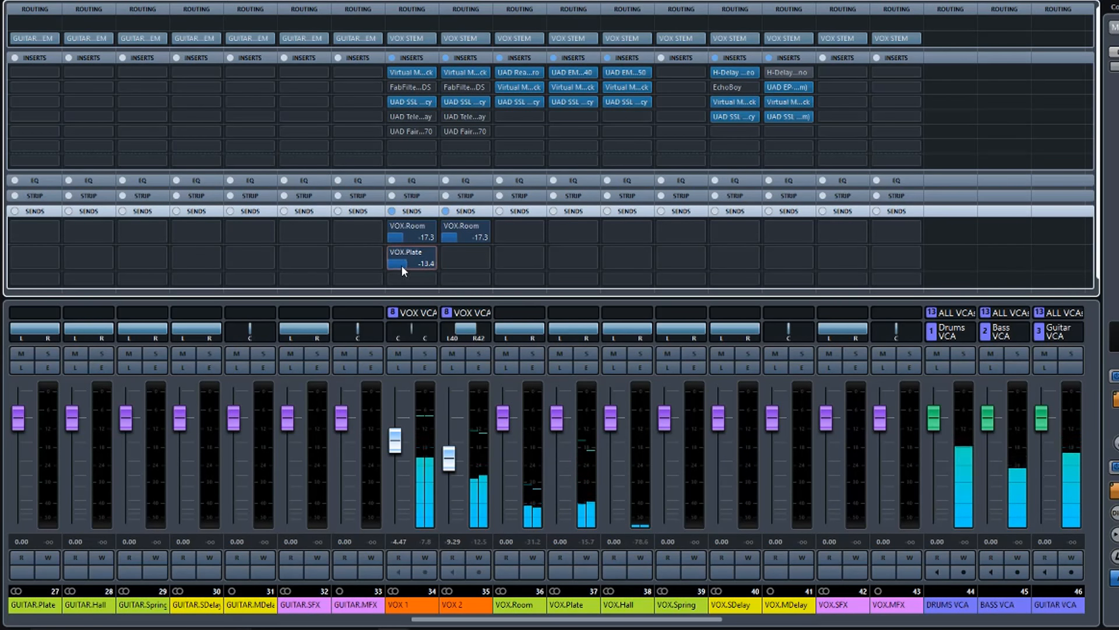
left_click(453, 353)
left_click_drag(407, 264, 411, 265)
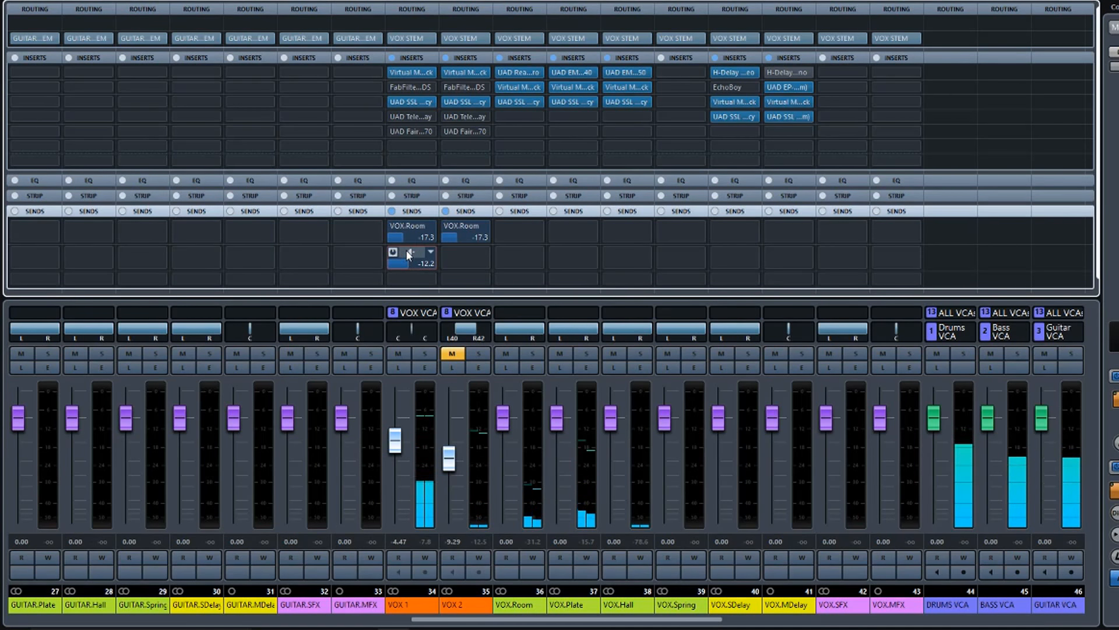
Add a VOX.Hall send to VOX 1, activate it, and set its level to -9.59 dB
left_click(429, 276)
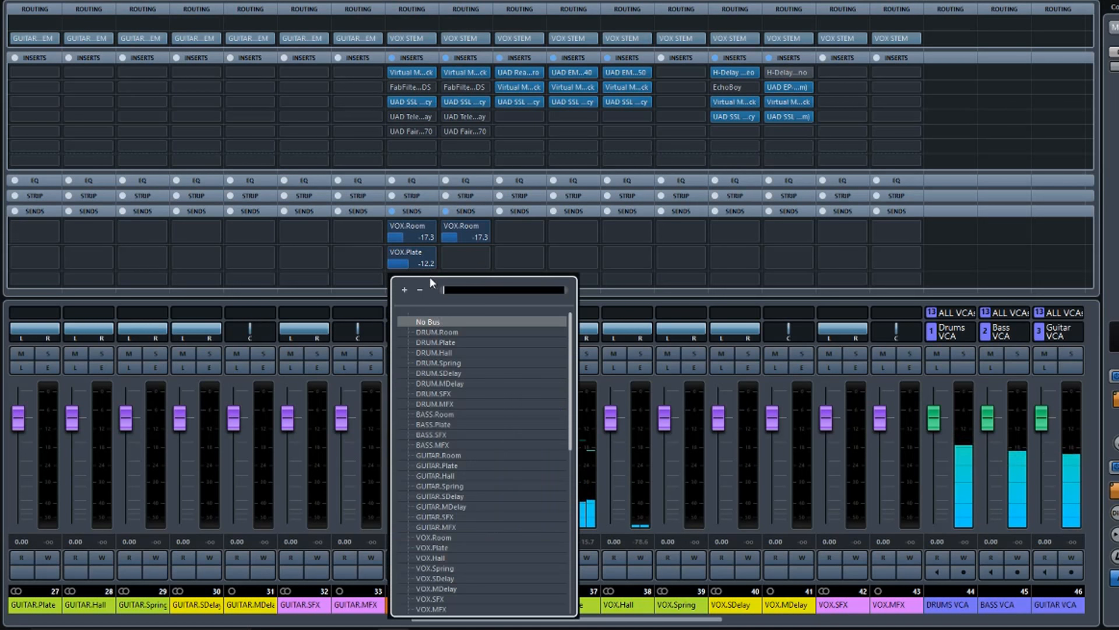
left_click(433, 555)
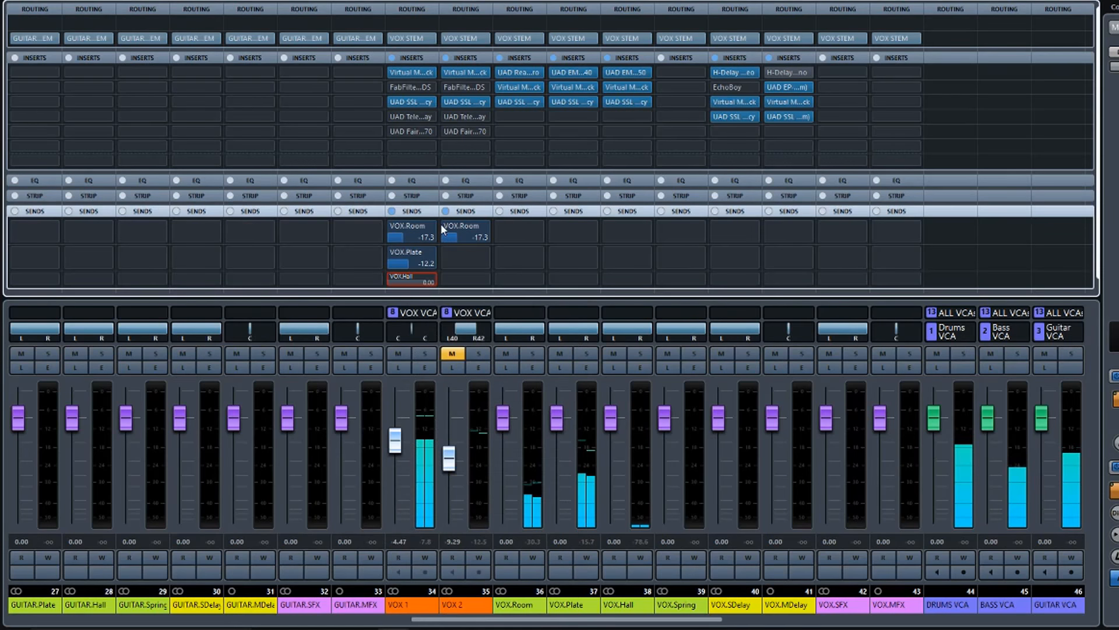
left_click(393, 277)
left_click_drag(425, 290, 395, 287)
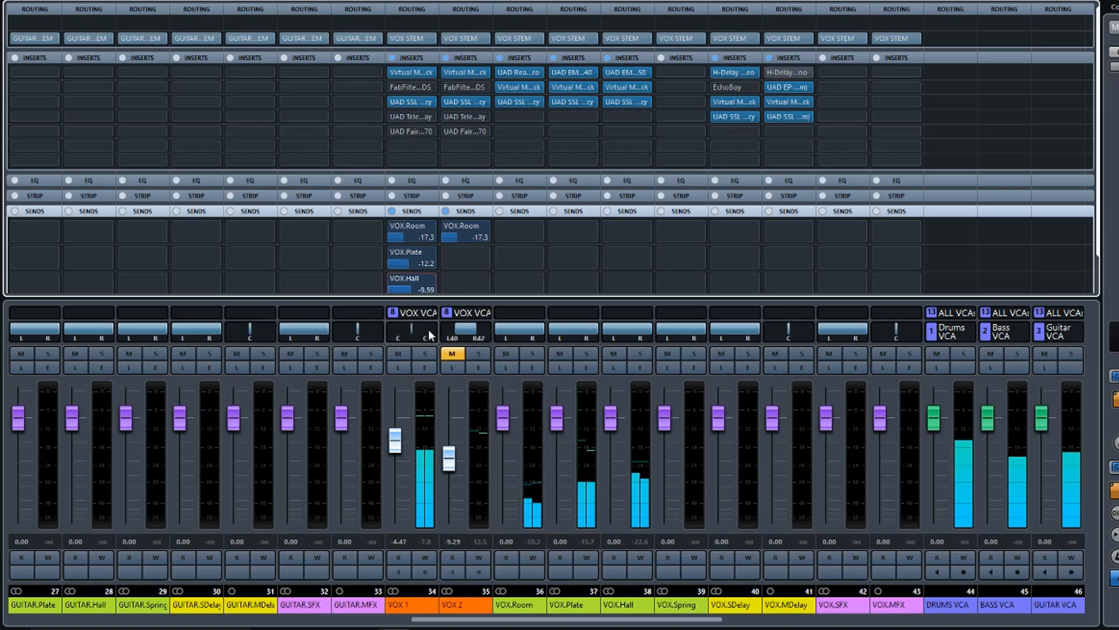
With VOX 1 temporarily soloed, lower its VOX.Hall send to -10.6 dB and VOX.Plate send to -12.7 dB, keeping VOX 2 muted
left_click(419, 352)
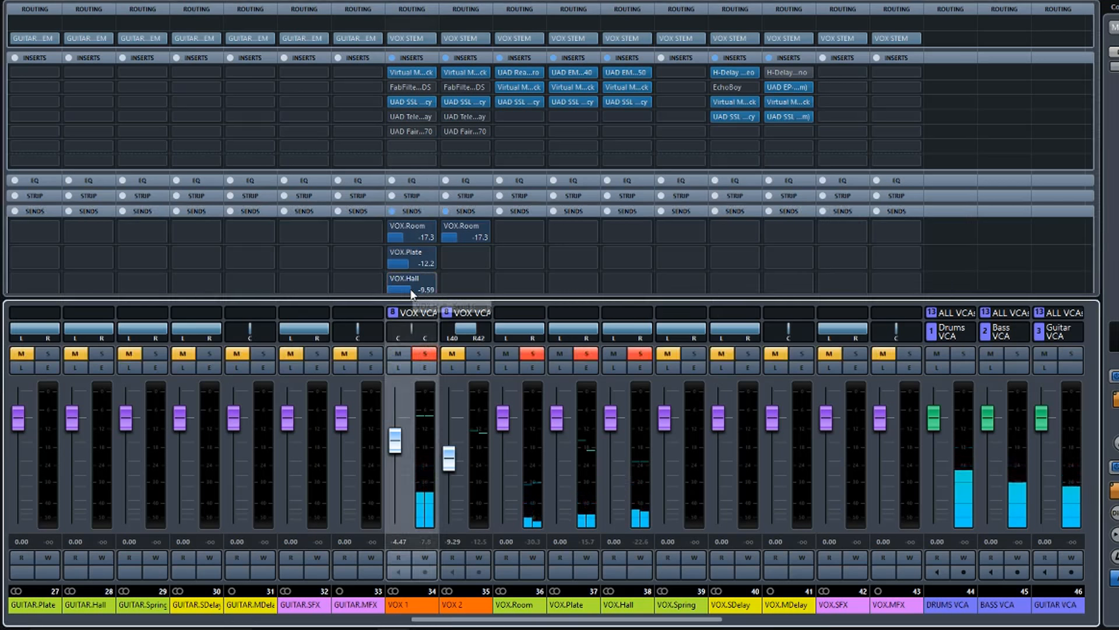
left_click_drag(410, 289, 398, 261)
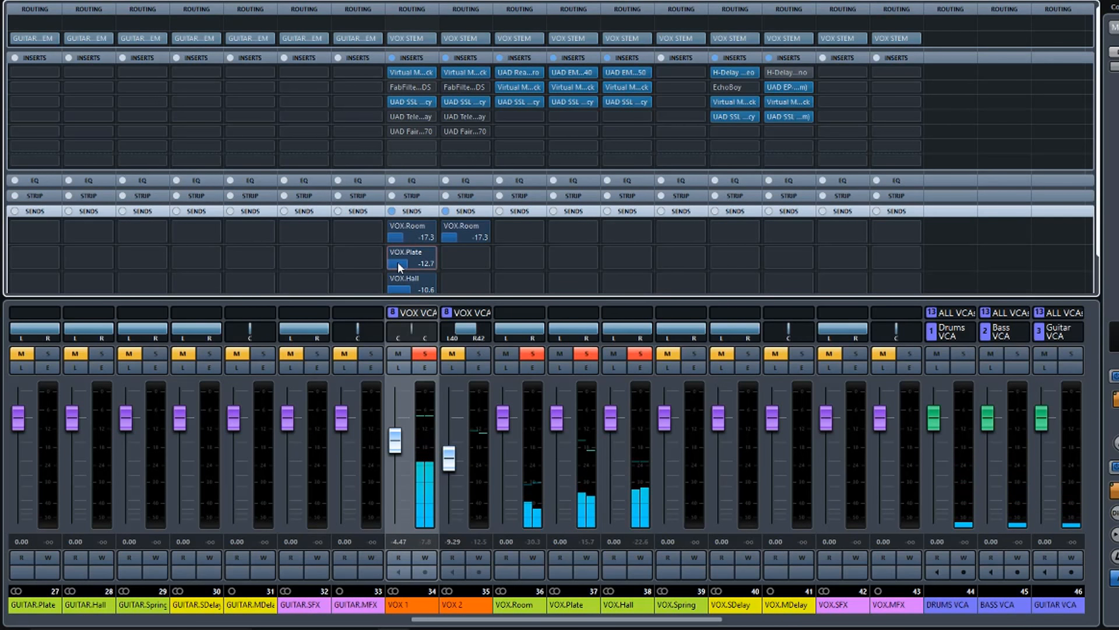
left_click(422, 352)
left_click(445, 354)
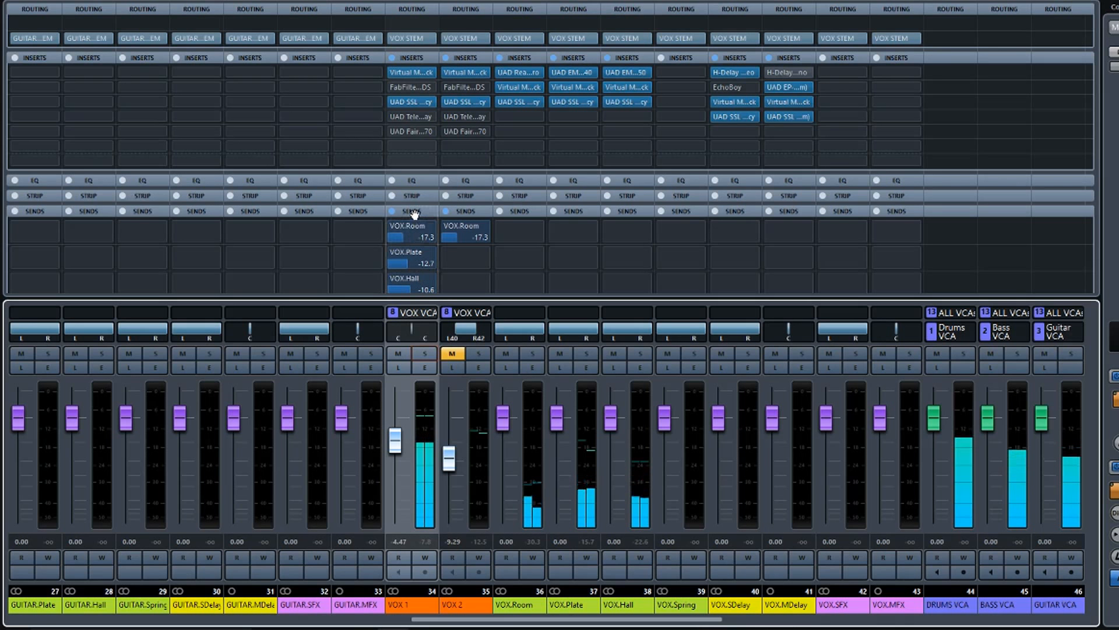
Copy all the sends of VOX 1 onto VOX 2
mouse_move(421, 222)
left_click_drag(412, 211, 467, 213)
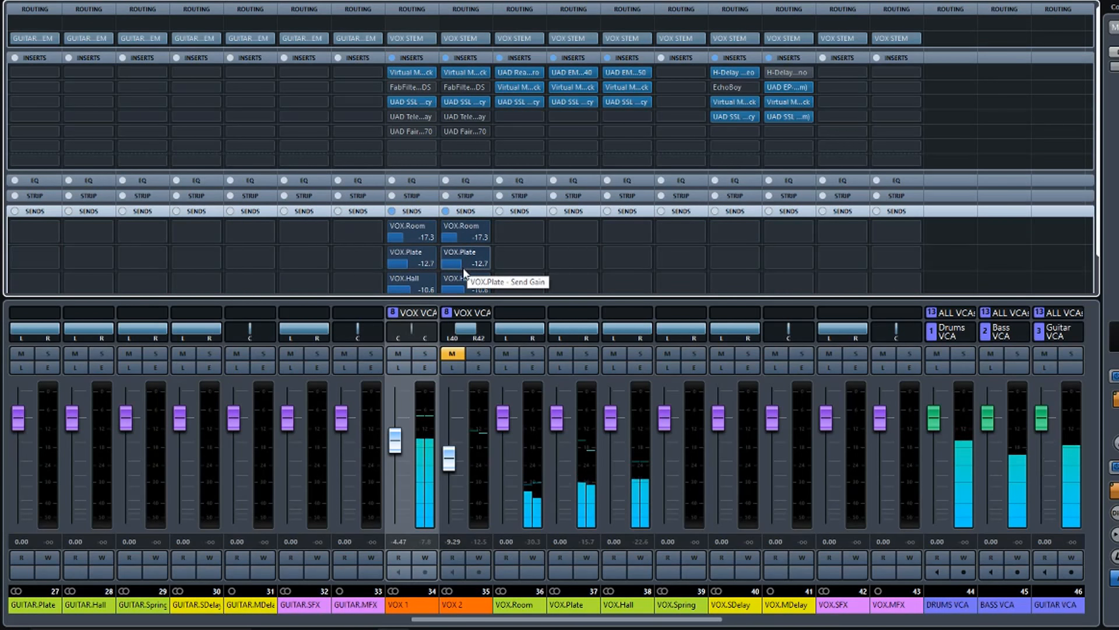
Inspect the EMT 140 settings on VOX.Plate and the EMT 250 settings on VOX.Hall, closing each plug-in window
left_click(570, 71)
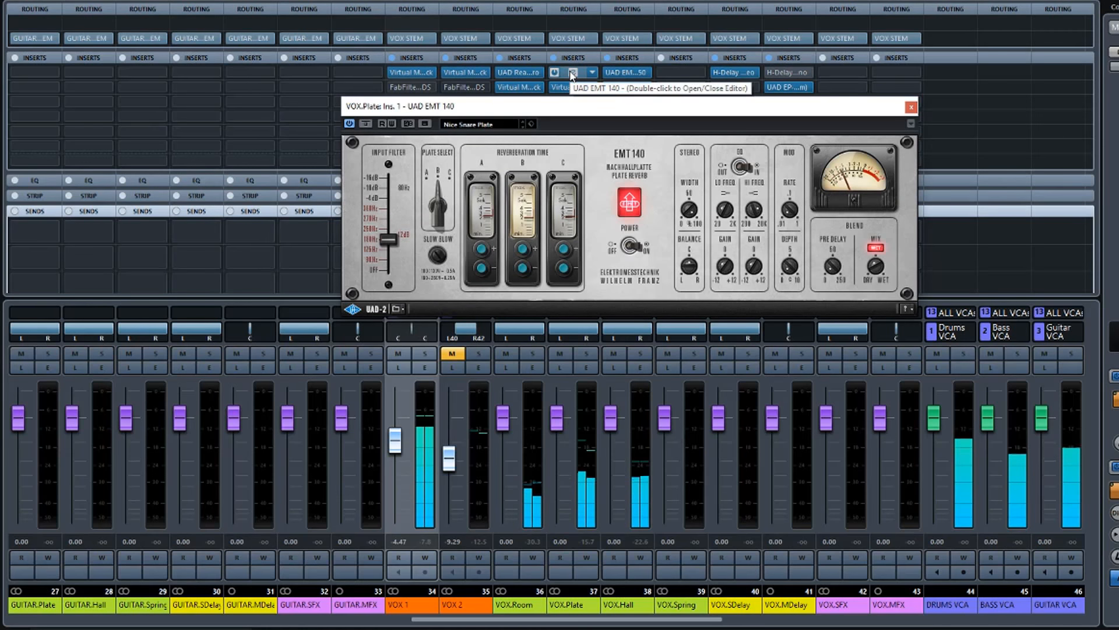
left_click(570, 71)
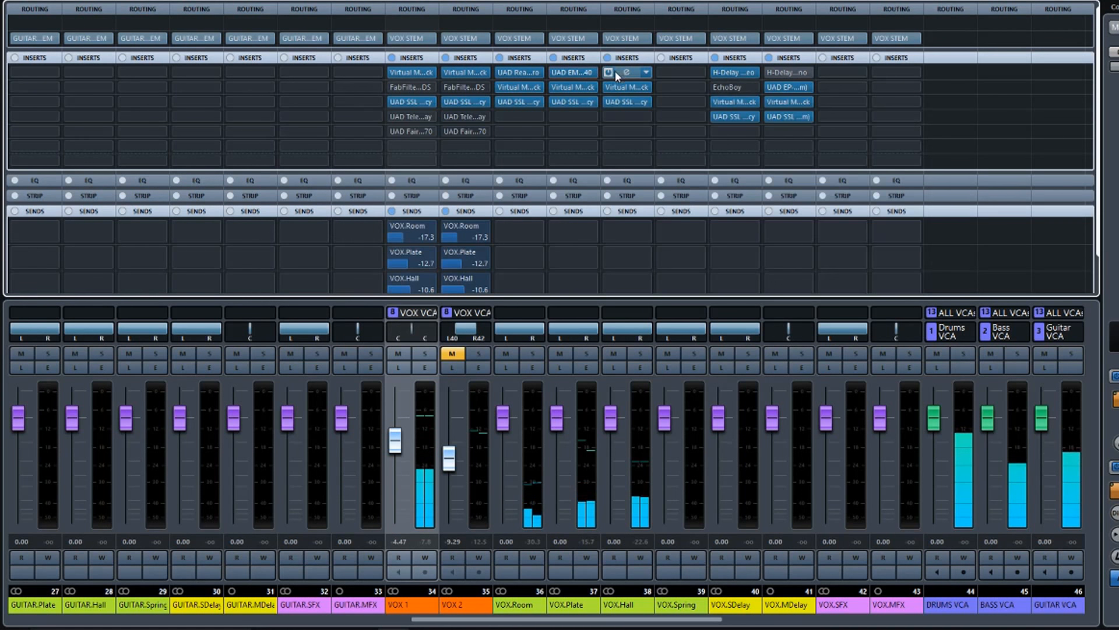
left_click(627, 72)
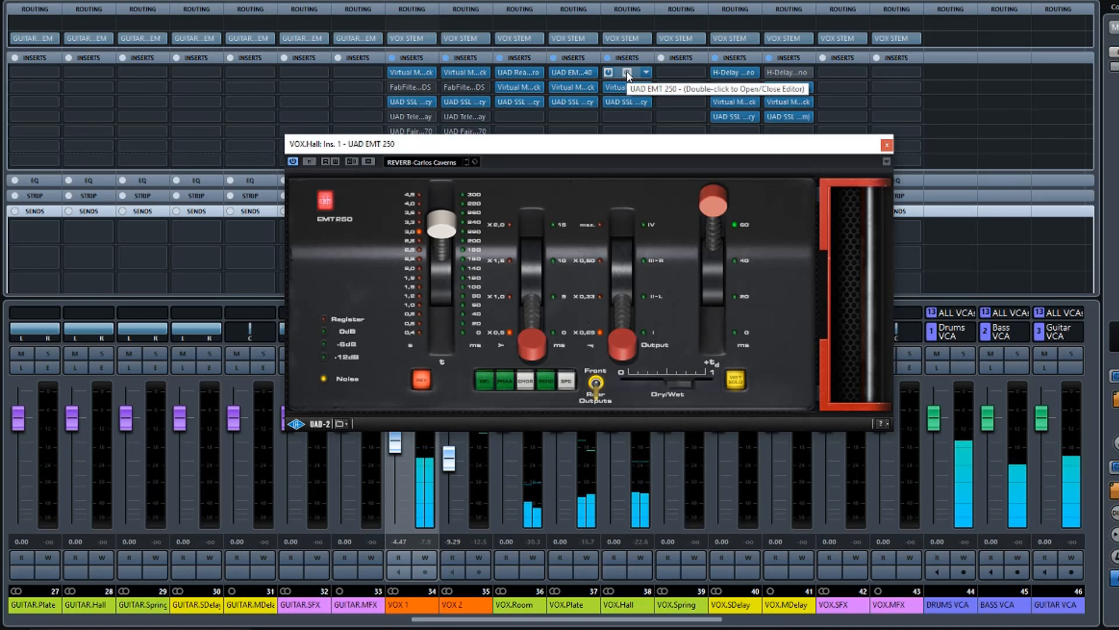
left_click(628, 72)
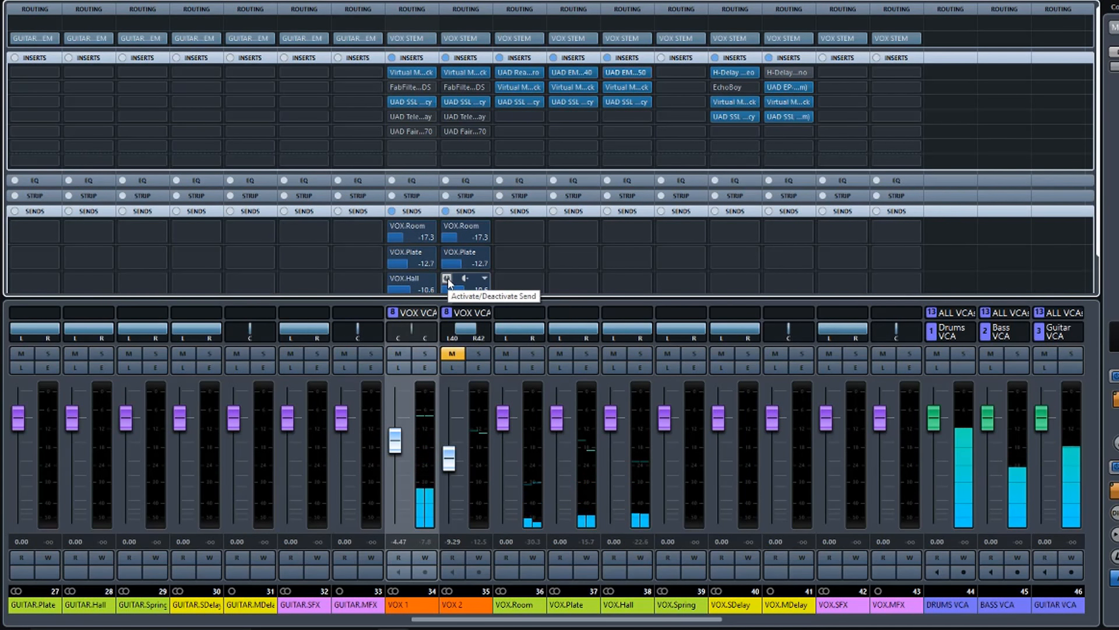
Deactivate the VOX.Hall send on VOX 2 and unmute that channel
left_click(447, 278)
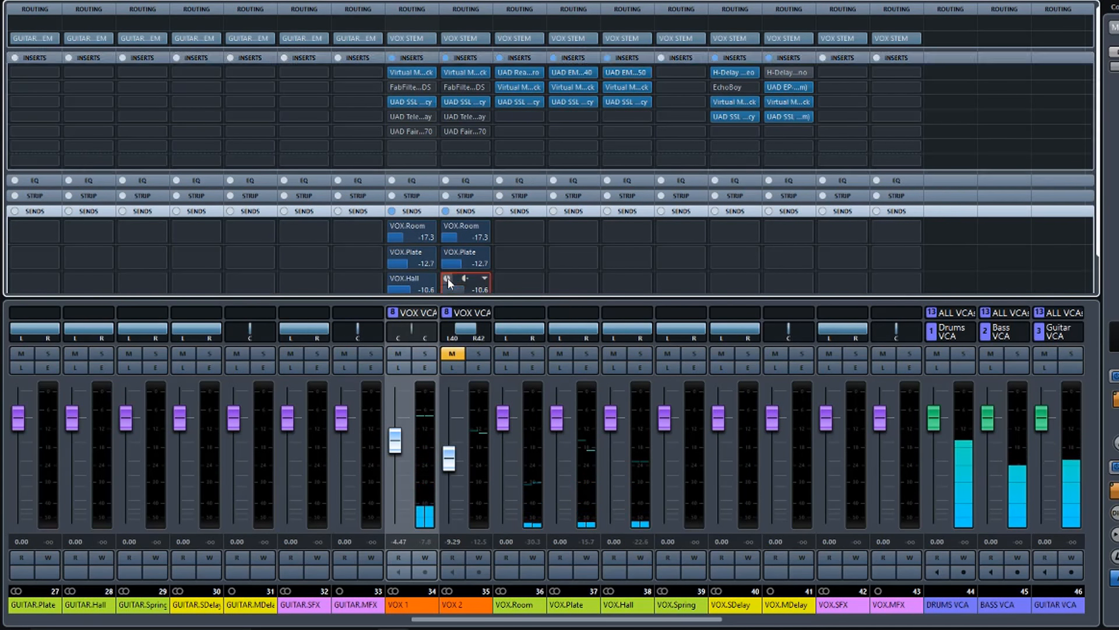
left_click(453, 352)
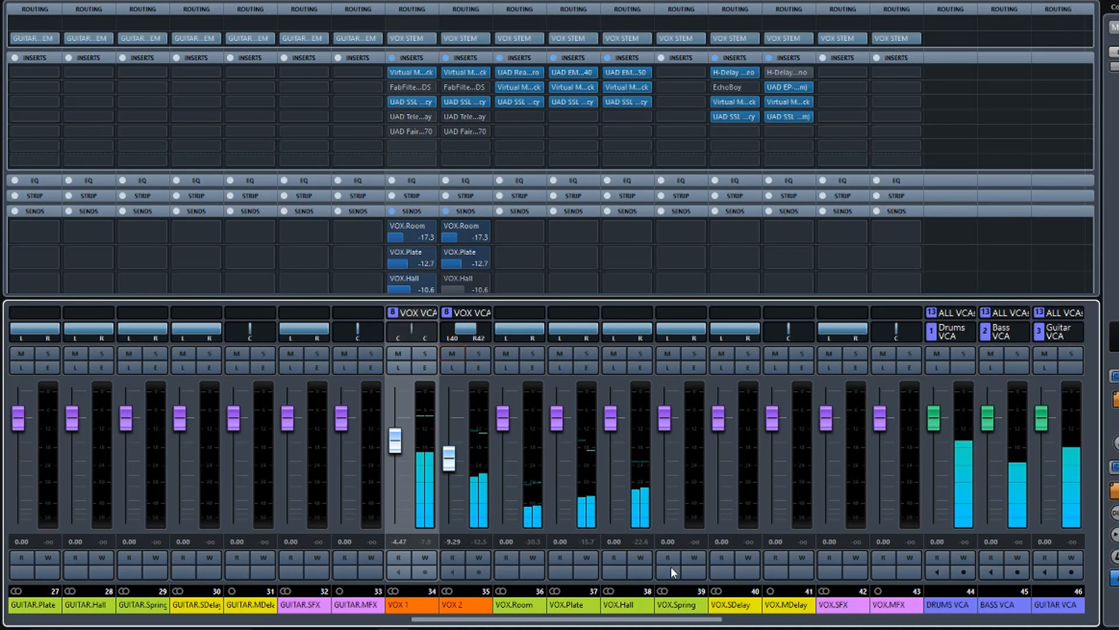
Inspect the UAD EP-34 Tape Echo settings on the VOX.MDelay channel and close the plug-in window
left_click(786, 90)
left_click(786, 90)
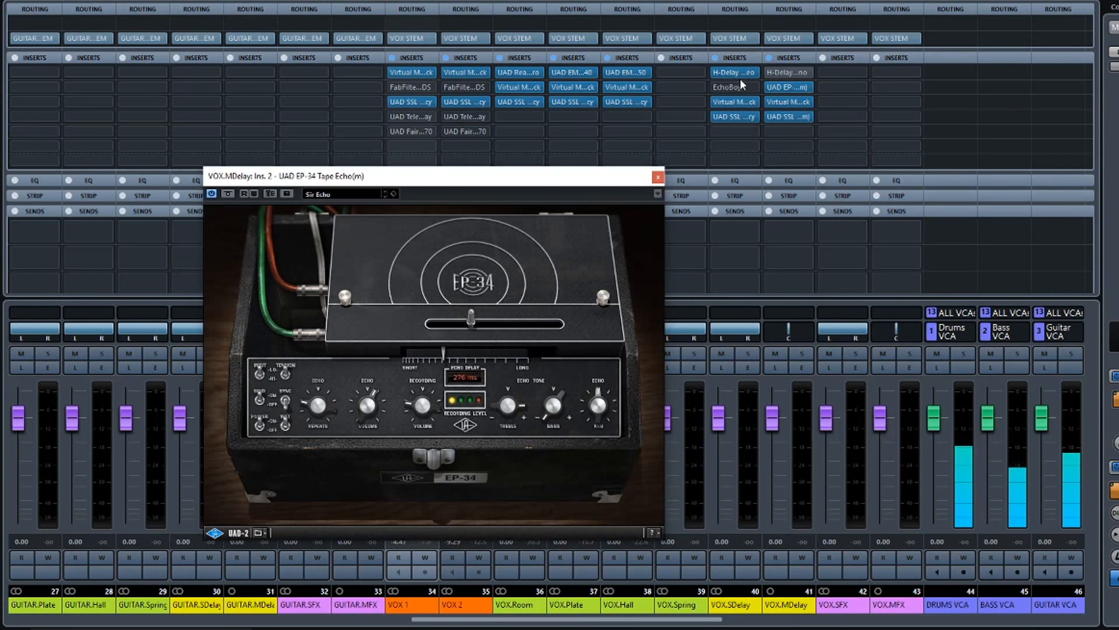
left_click(658, 177)
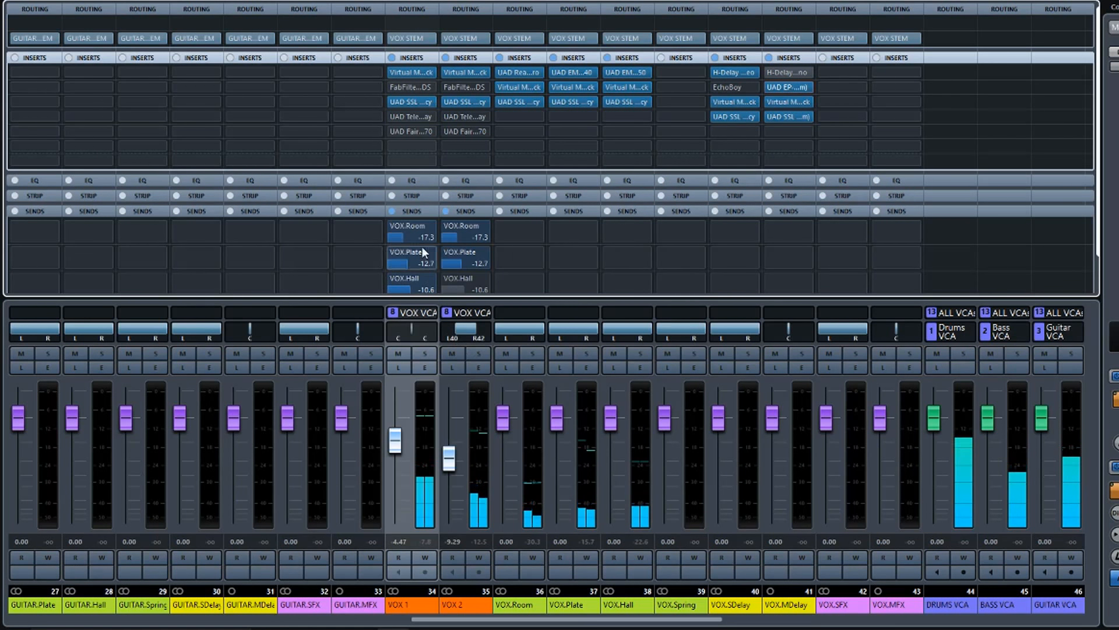
Add a VOX.MDelay send at -4.67 dB to VOX 1 and compare the sound with all its sends briefly bypassed
left_click(414, 58)
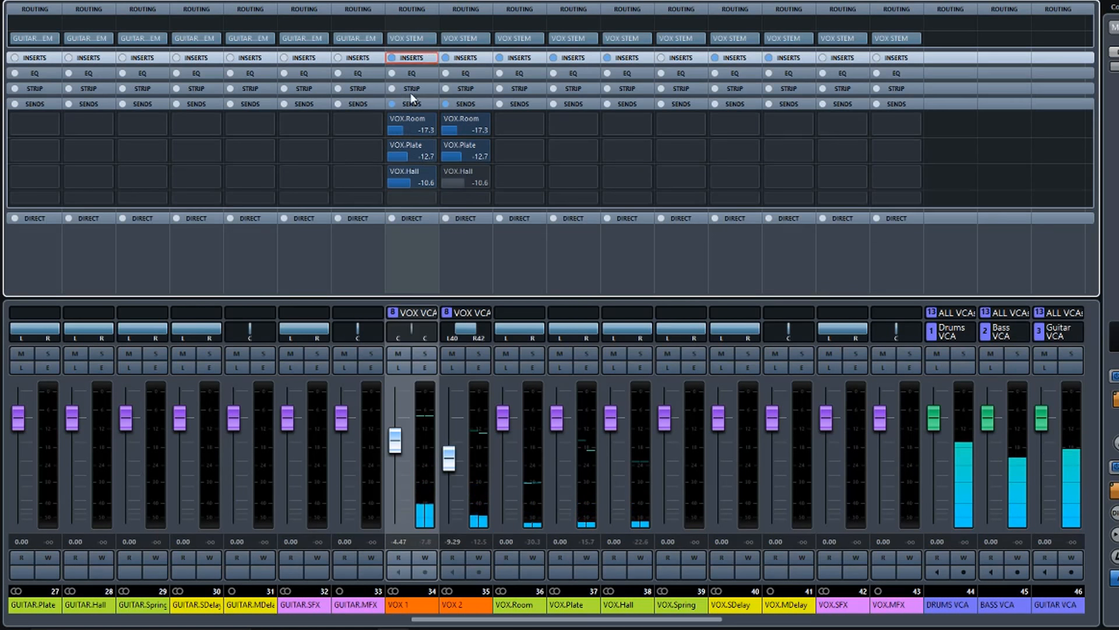
left_click(429, 207)
scroll(446, 415, "down", 2)
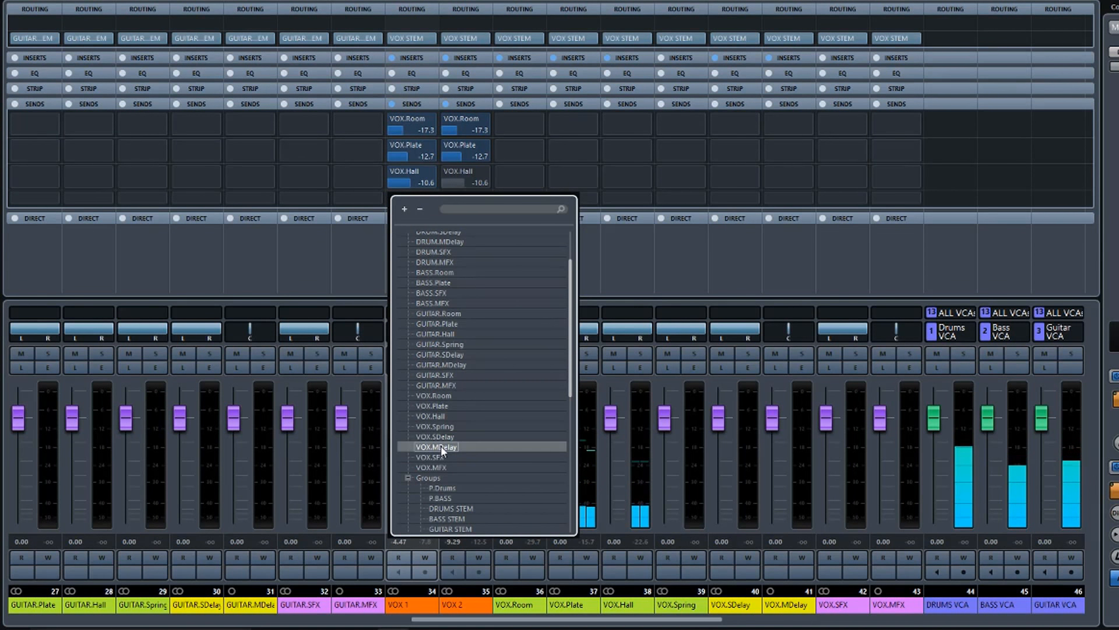
left_click(441, 445)
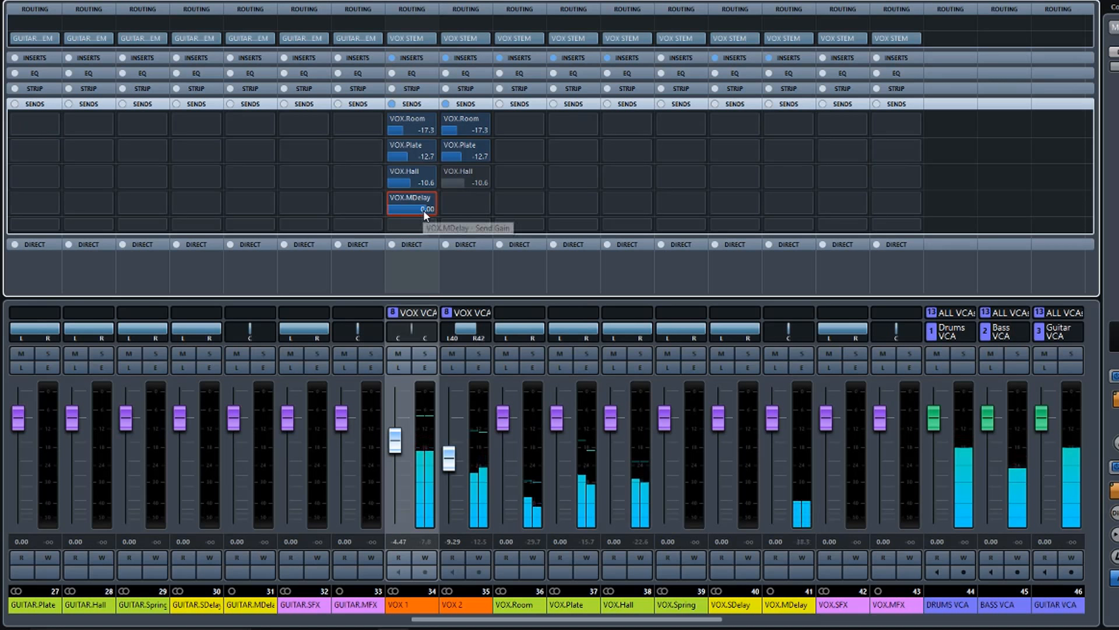
mouse_move(423, 210)
left_mouse_down()
mouse_move(396, 209)
mouse_move(414, 209)
left_mouse_up()
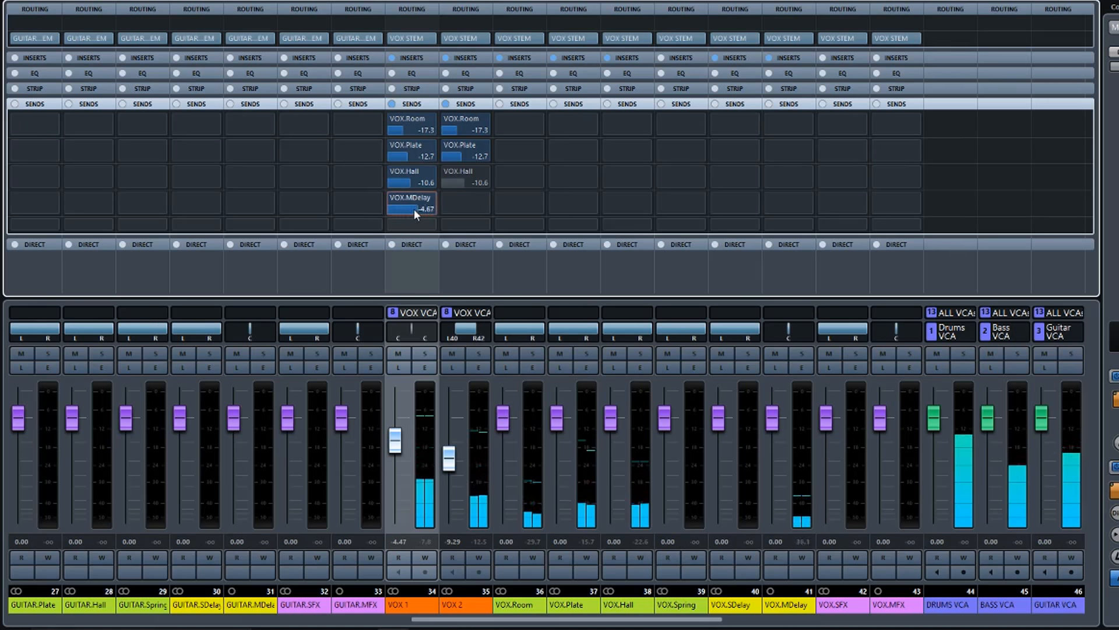
left_click(392, 105)
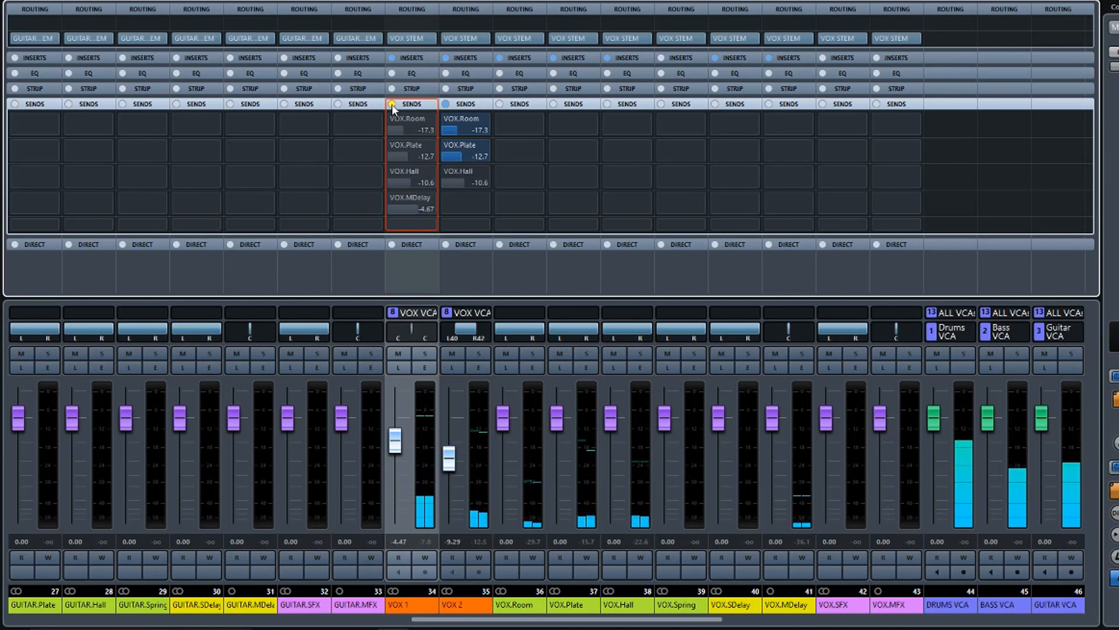
left_click(391, 105)
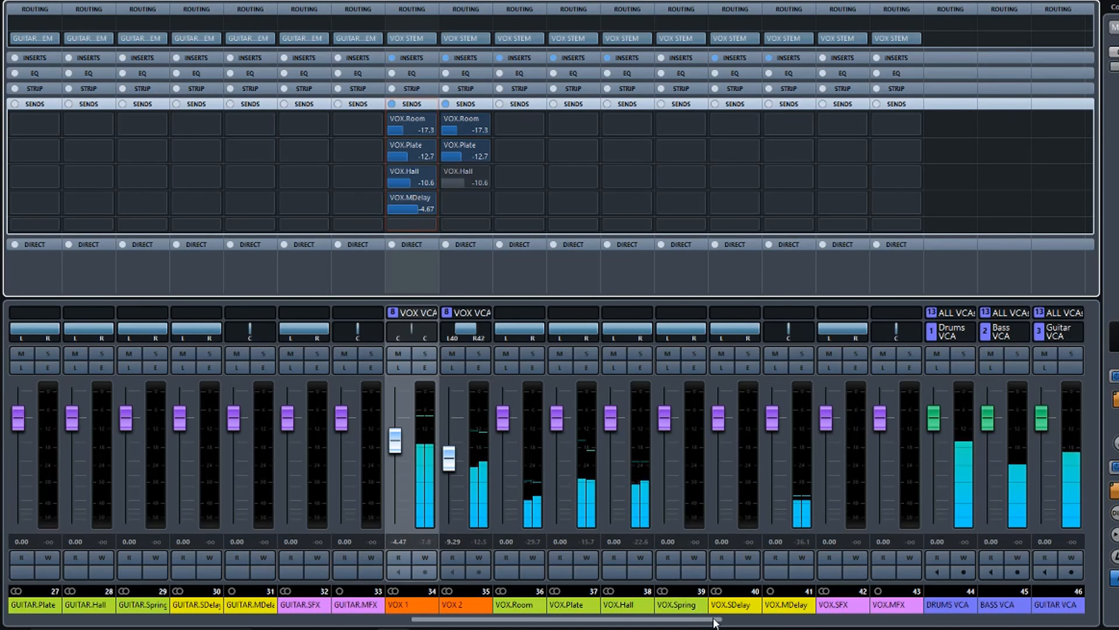
Load the track preset SSL4k - GUITAR.PLATE onto the GUITAR.Plate effect channel
scroll(639, 620, "left", 1)
scroll(639, 619, "left", 13)
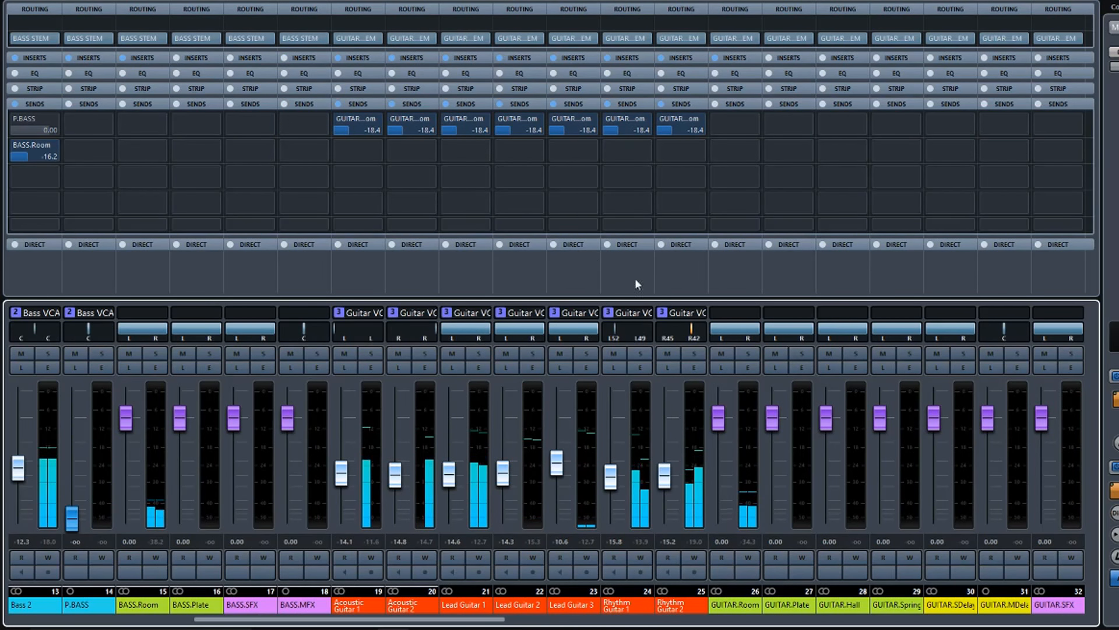
left_click(798, 515)
right_click(798, 513)
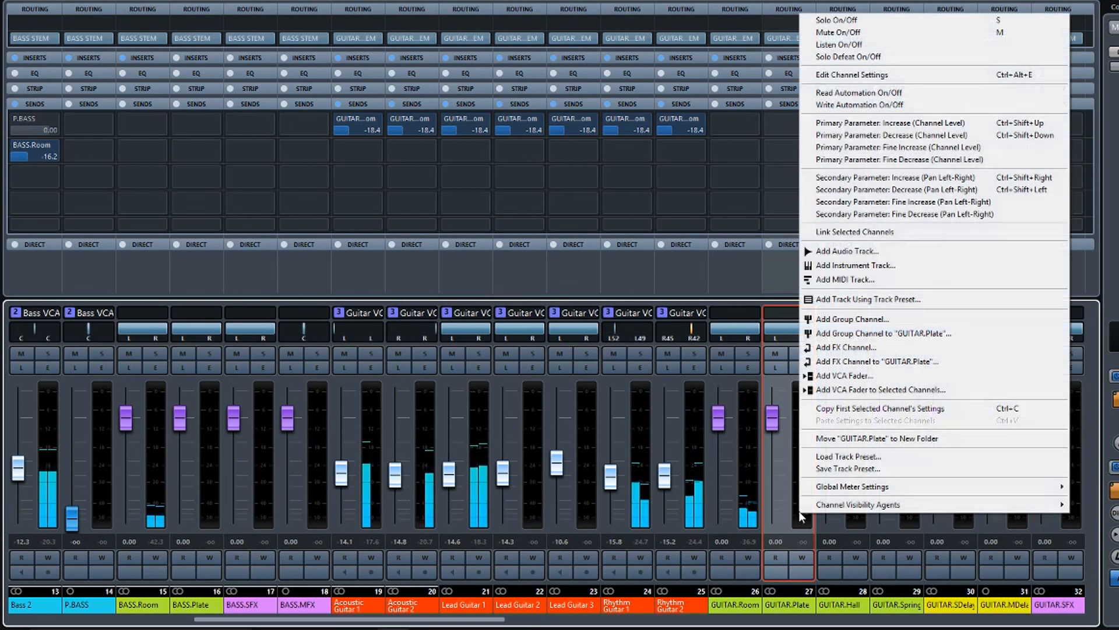
left_click(828, 458)
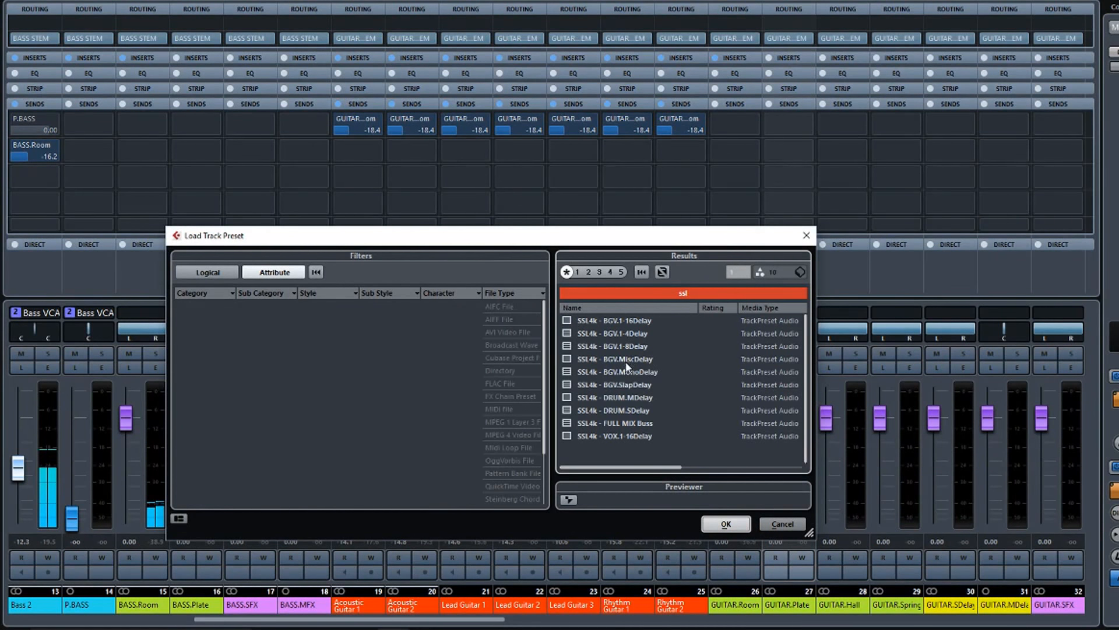
scroll(632, 386, "down", 8)
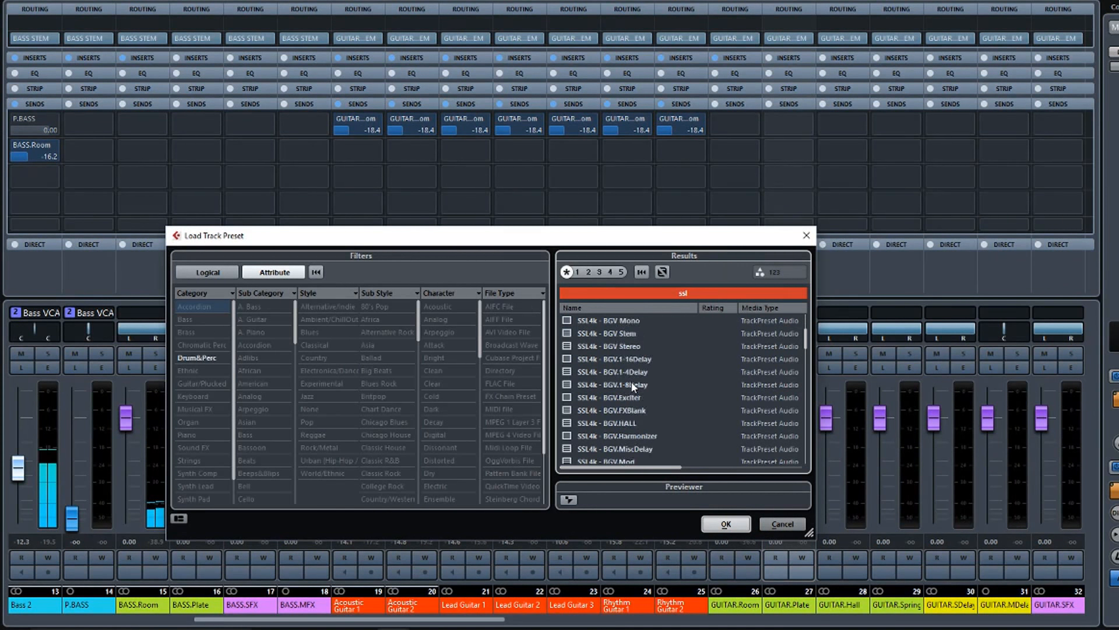
scroll(632, 385, "down", 2)
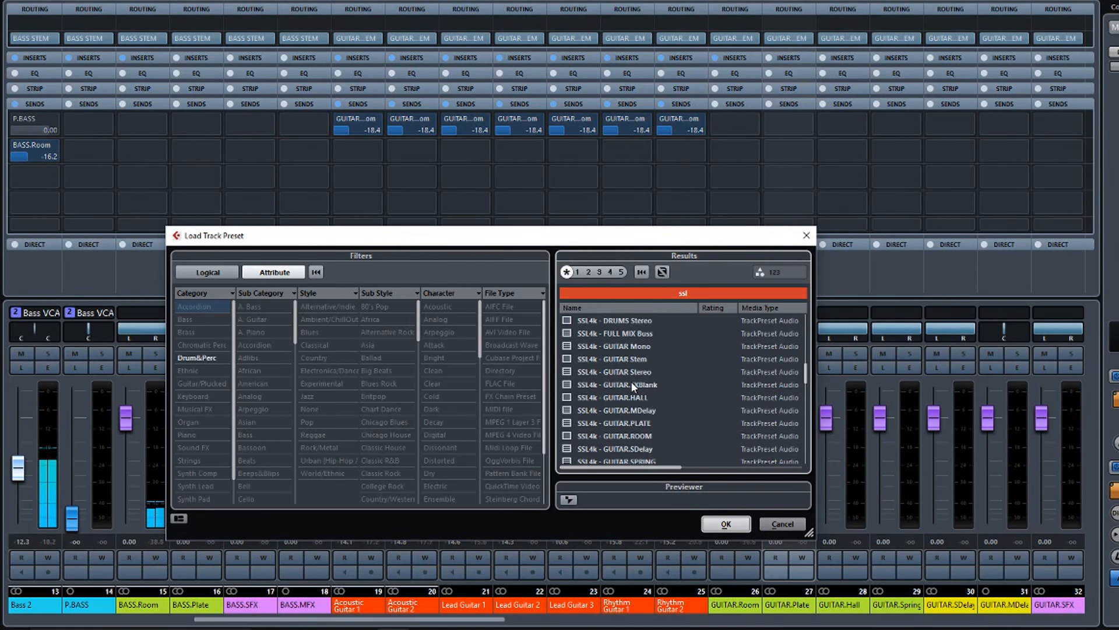
scroll(632, 386, "down", 1)
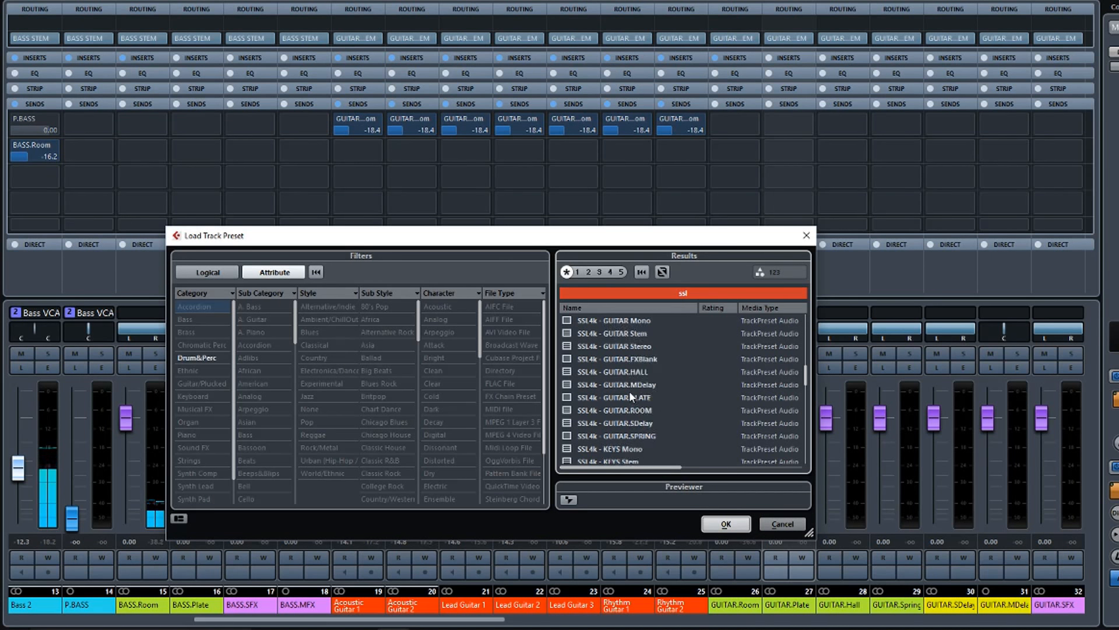
left_click(630, 397)
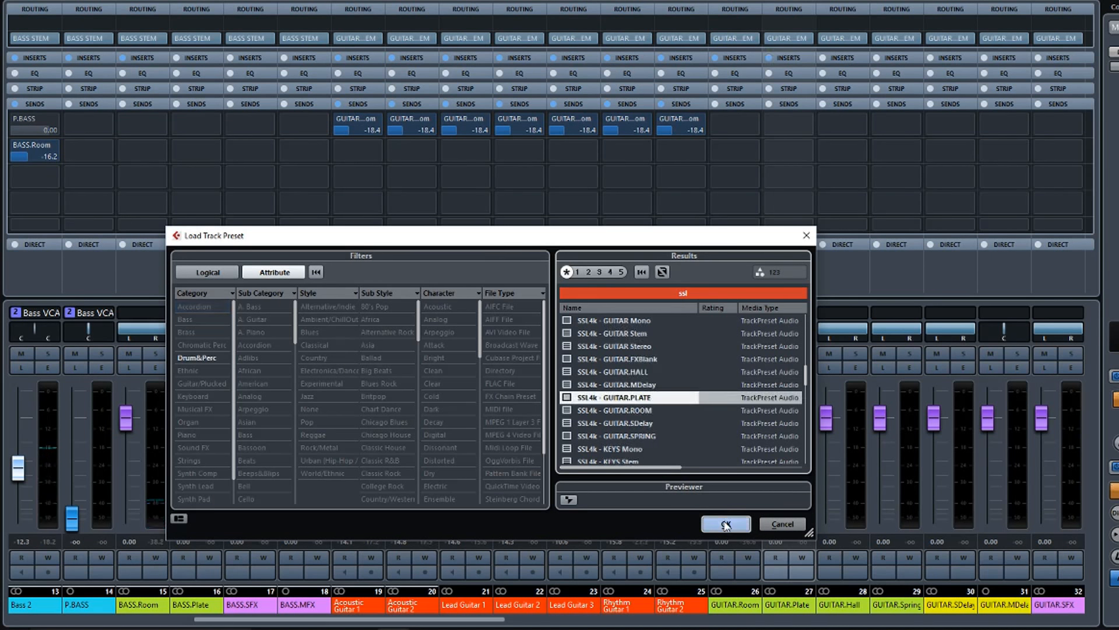
left_click(723, 521)
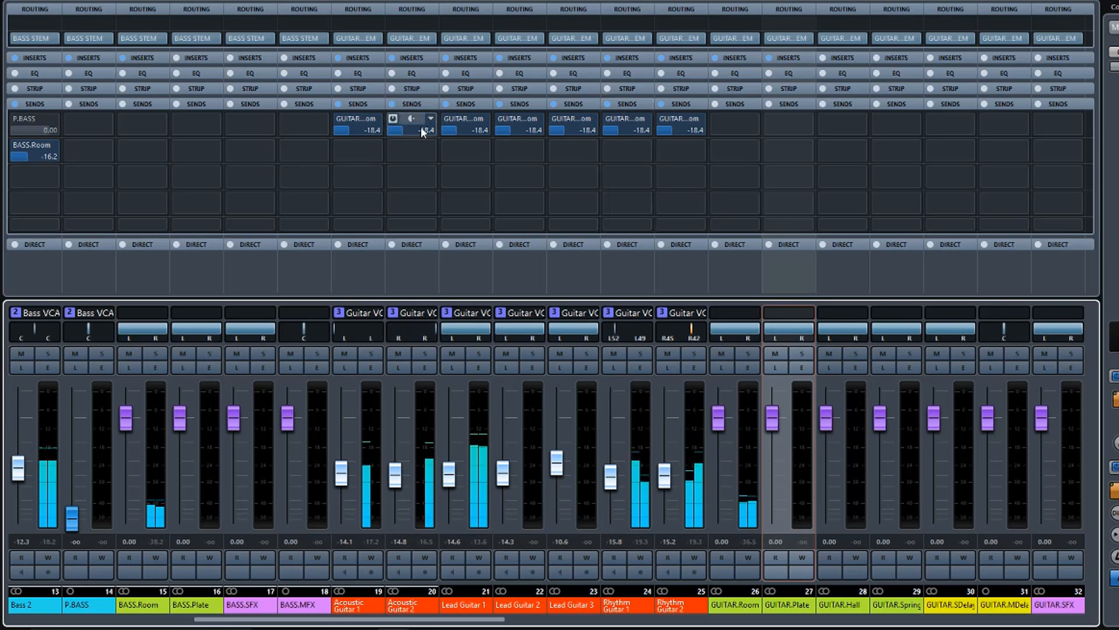
Add a GUITAR.Plate send to Acoustic Guitar 1 and lower its level to about -10.1 dB
left_click(485, 150)
left_click(422, 156)
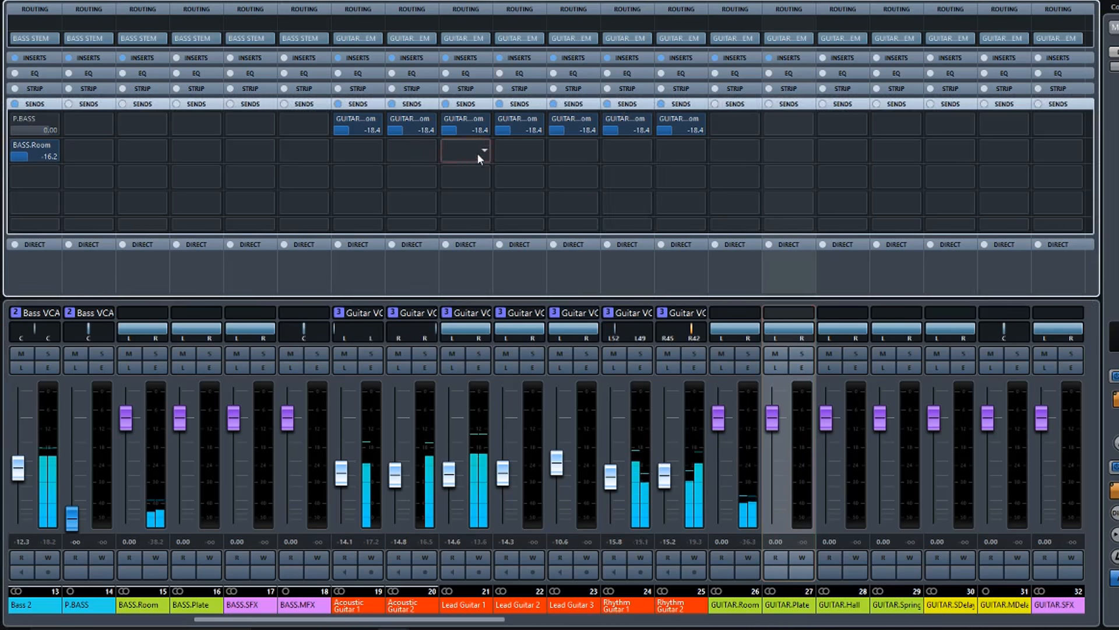
left_click(483, 150)
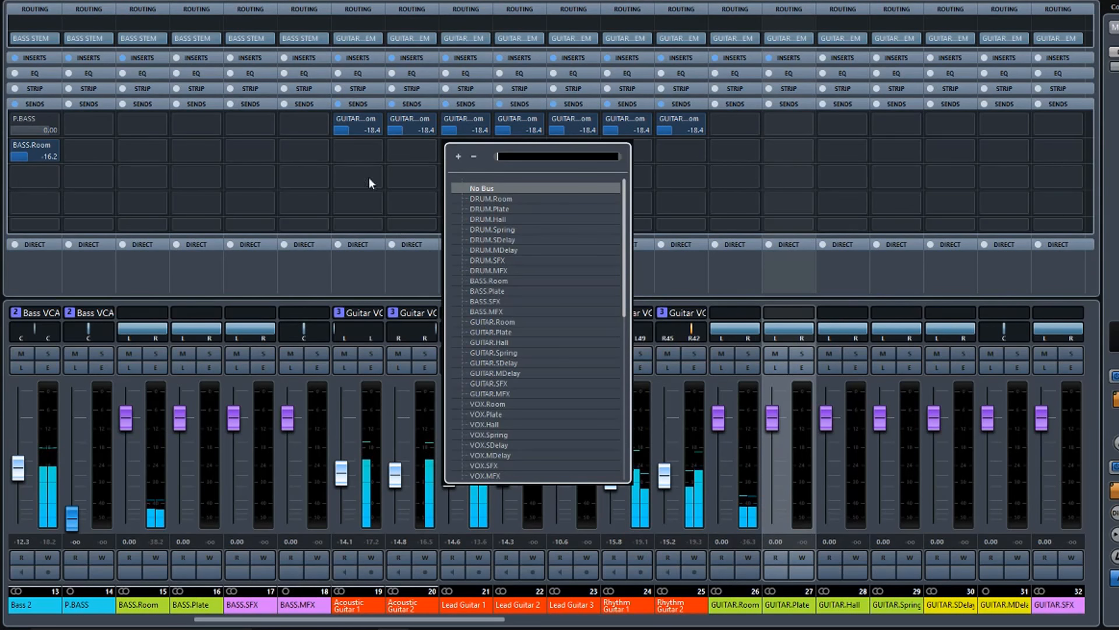
left_click(374, 148)
left_click(374, 148)
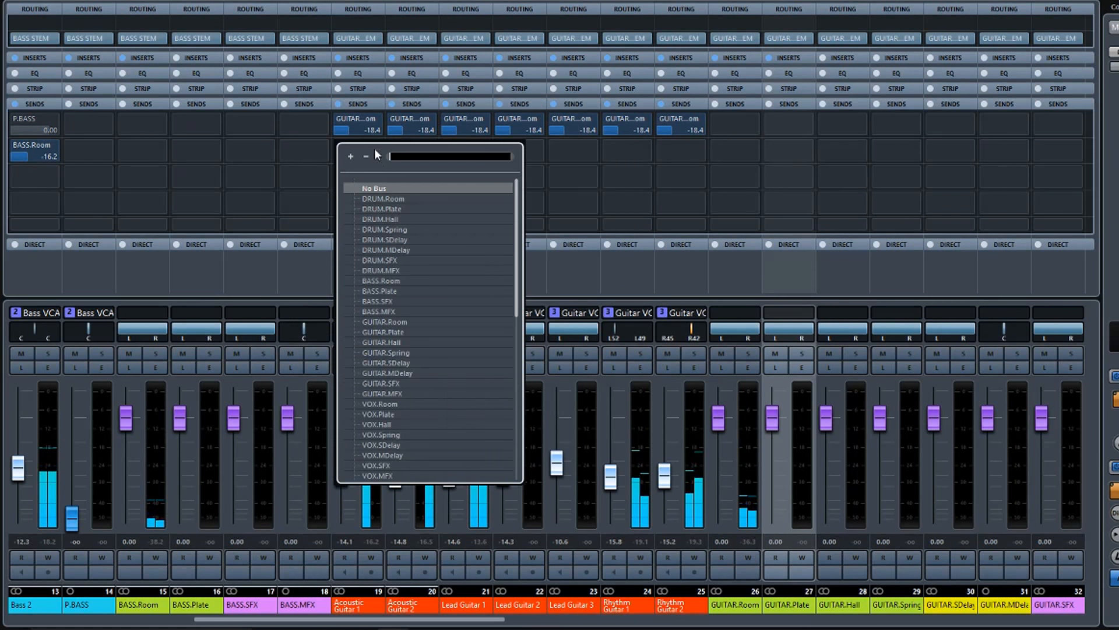
left_click(390, 335)
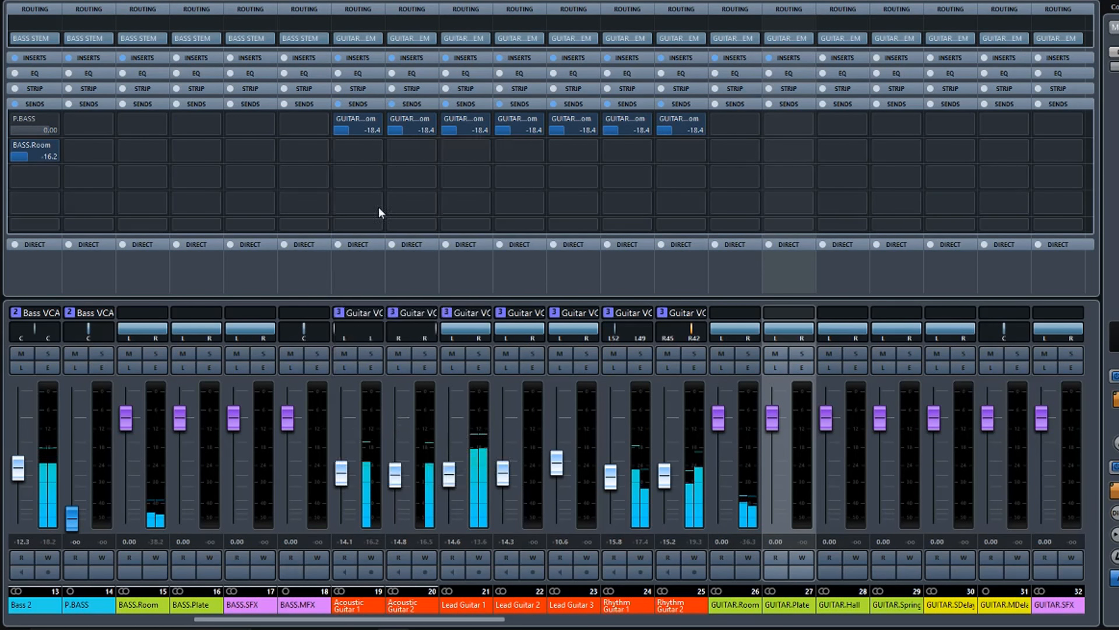
left_click_drag(371, 156, 348, 155)
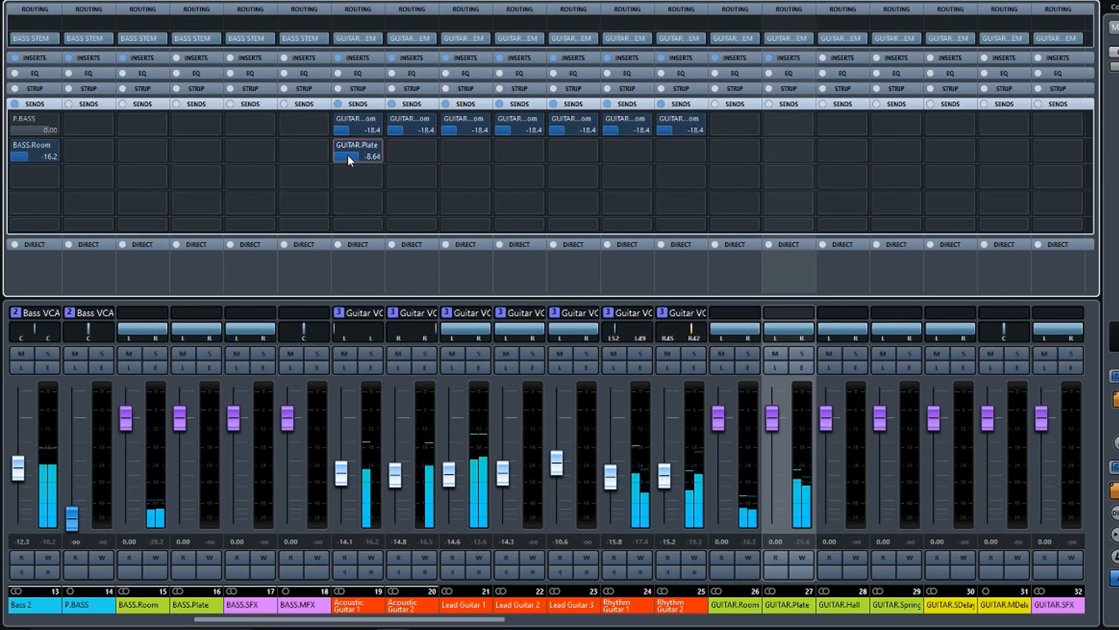
With Acoustic Guitar 1 temporarily soloed, set its GUITAR.Plate send to -10.6 dB and copy its sends to Acoustic Guitar 2 and both Rhythm Guitars
left_click(364, 353)
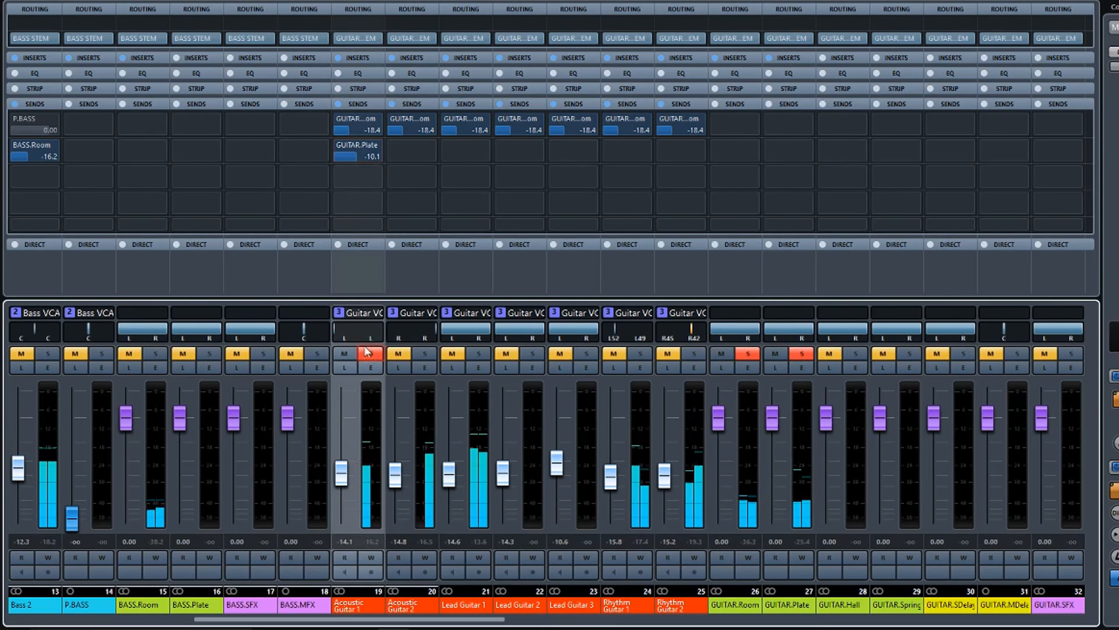
left_click_drag(356, 156, 352, 155)
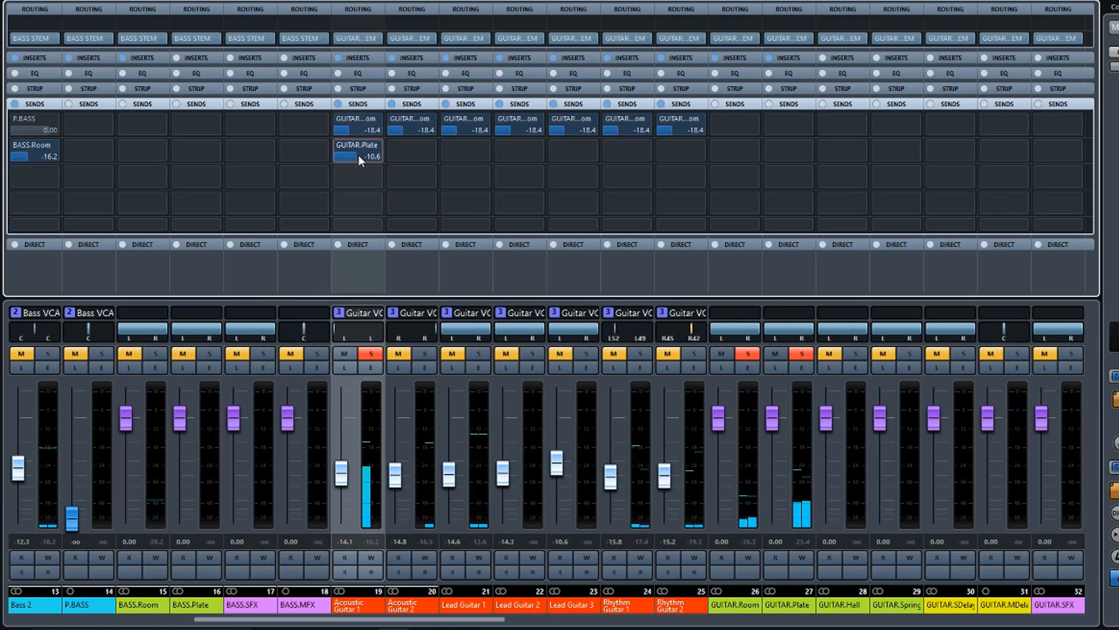
left_click(371, 352)
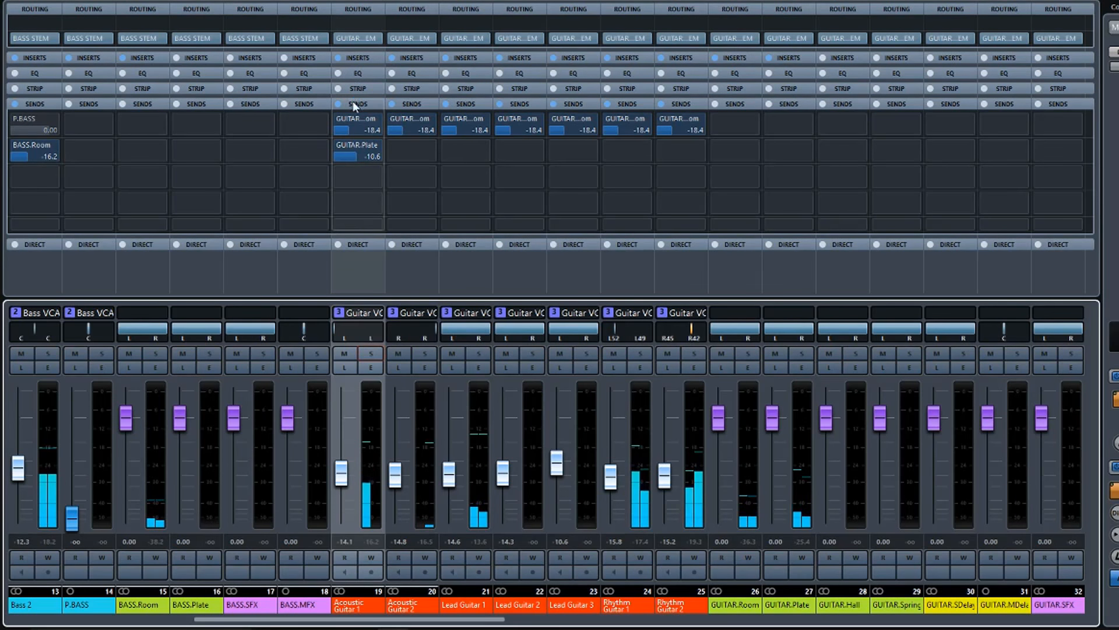
left_click_drag(369, 104, 688, 105)
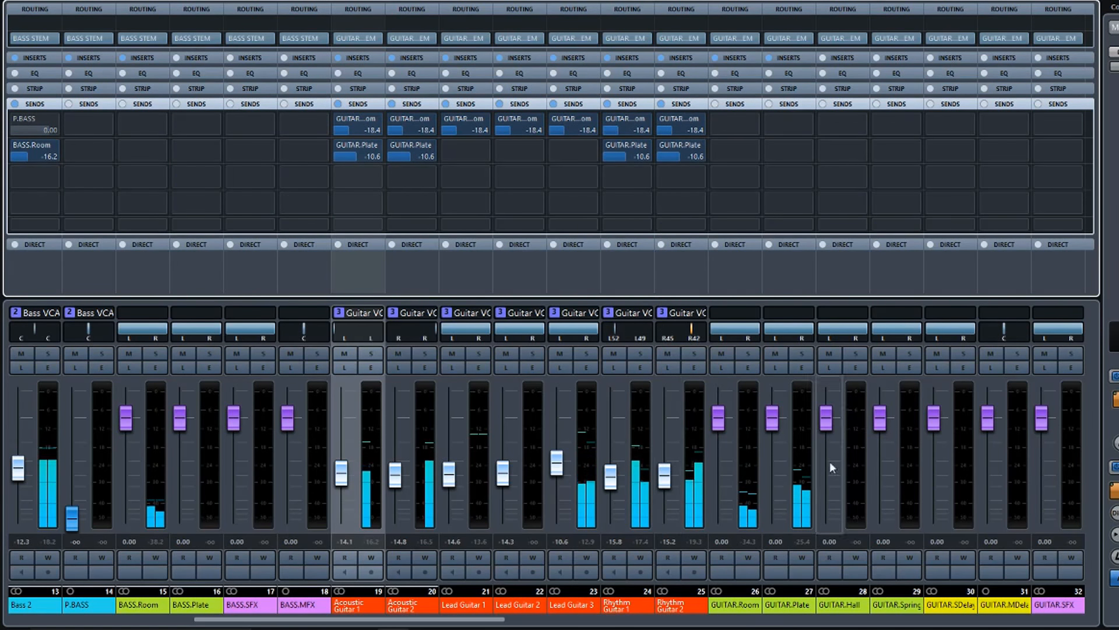
Load the SSL4k guitar spring track preset onto the GUITAR.Spring effect channel
left_click(906, 486)
right_click(905, 484)
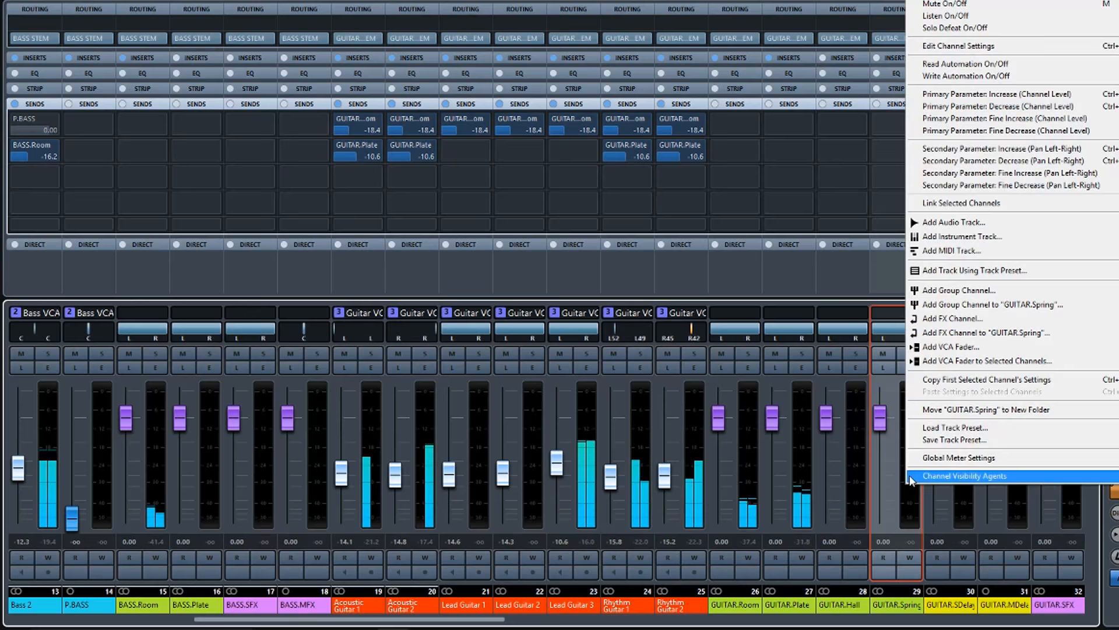
left_click(932, 430)
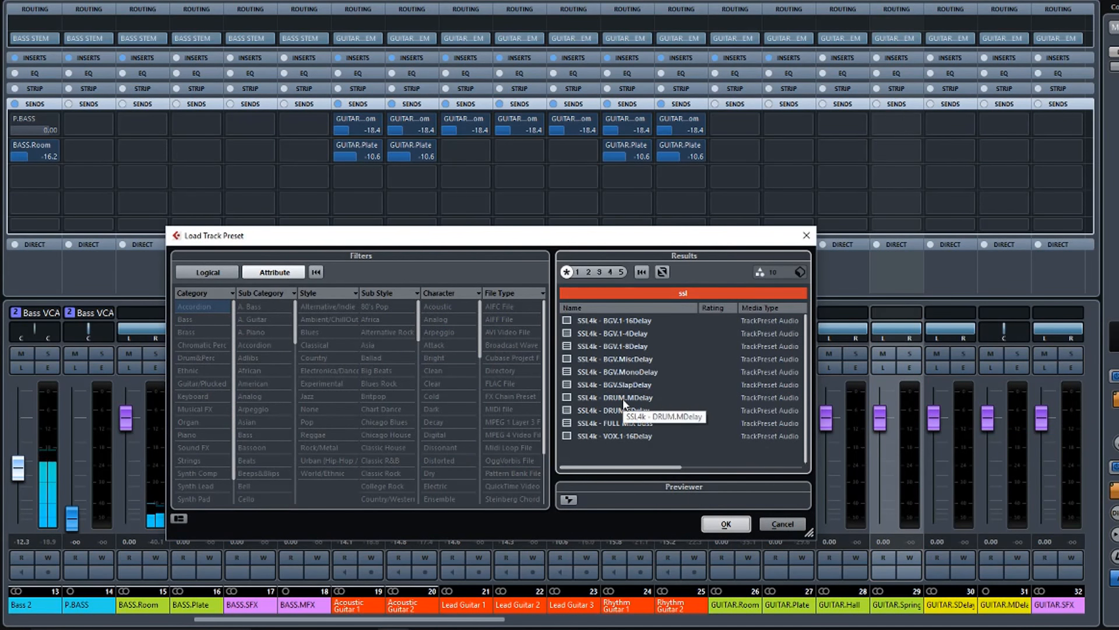
left_click(725, 527)
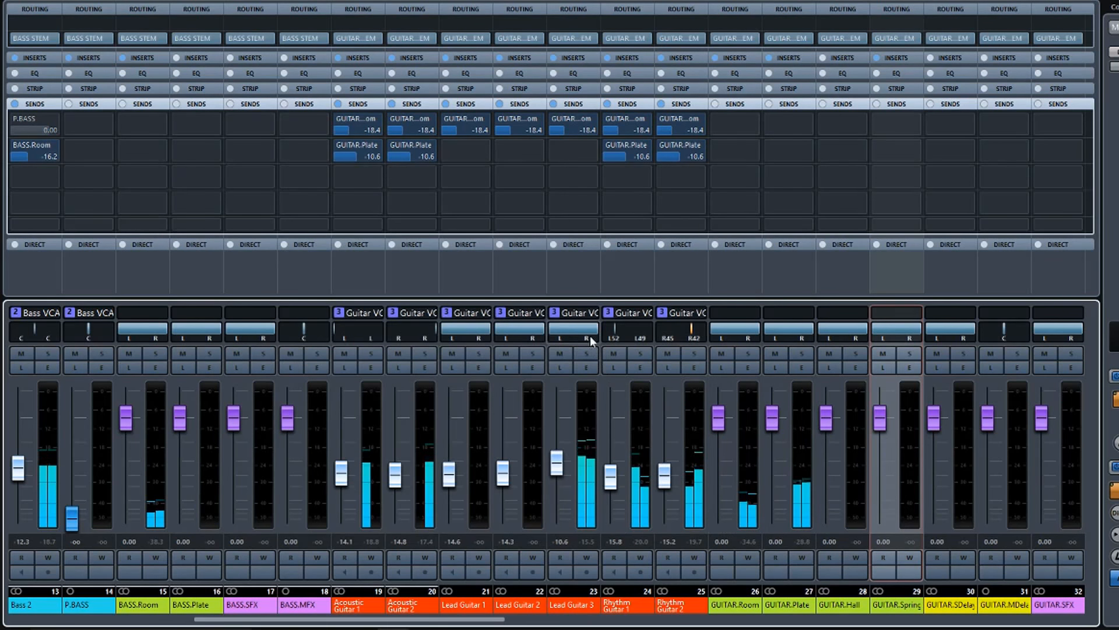
Add a GUITAR.Spring send at -7.32 dB to Lead Guitar 3 and copy that send to Lead Guitar 1
left_click(592, 150)
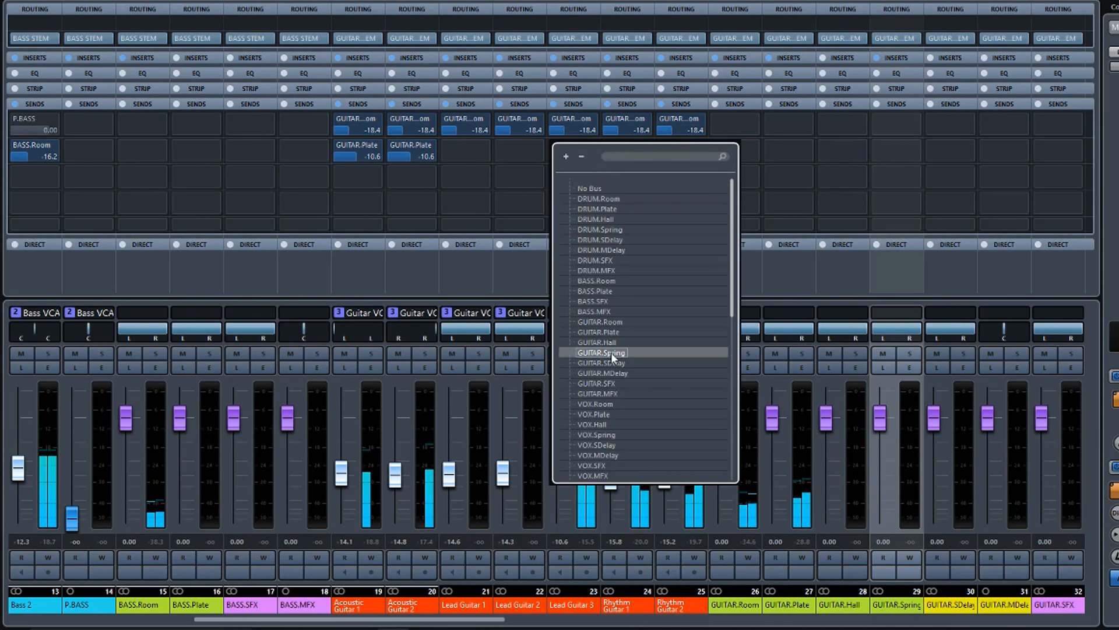
left_click(611, 352)
mouse_move(566, 152)
left_mouse_down()
mouse_move(585, 156)
mouse_move(571, 156)
left_mouse_up()
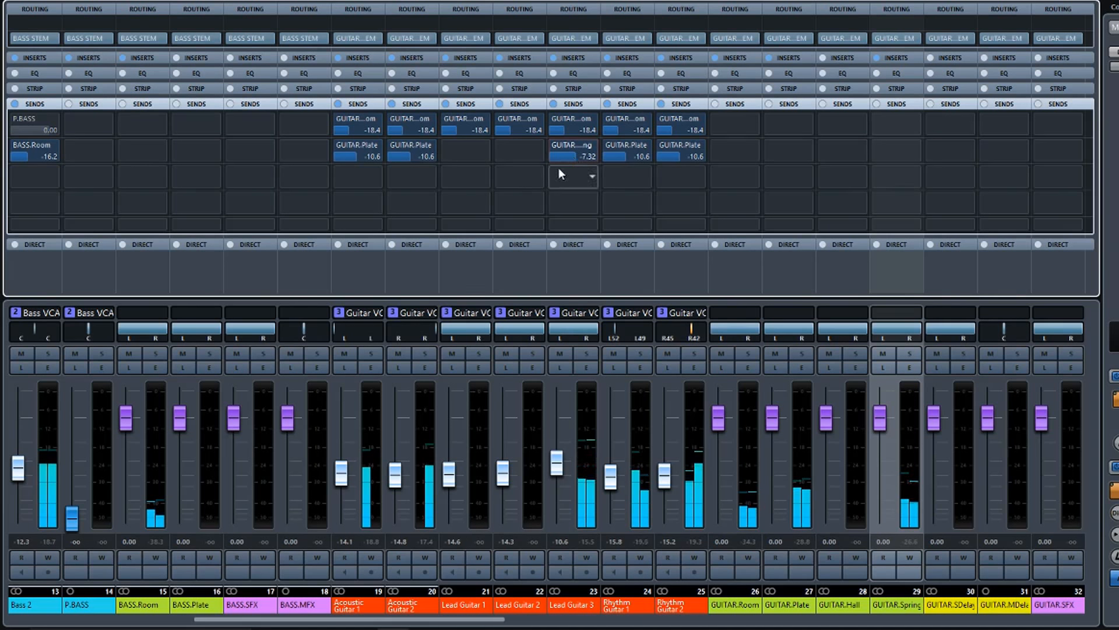
left_click_drag(571, 150, 470, 155)
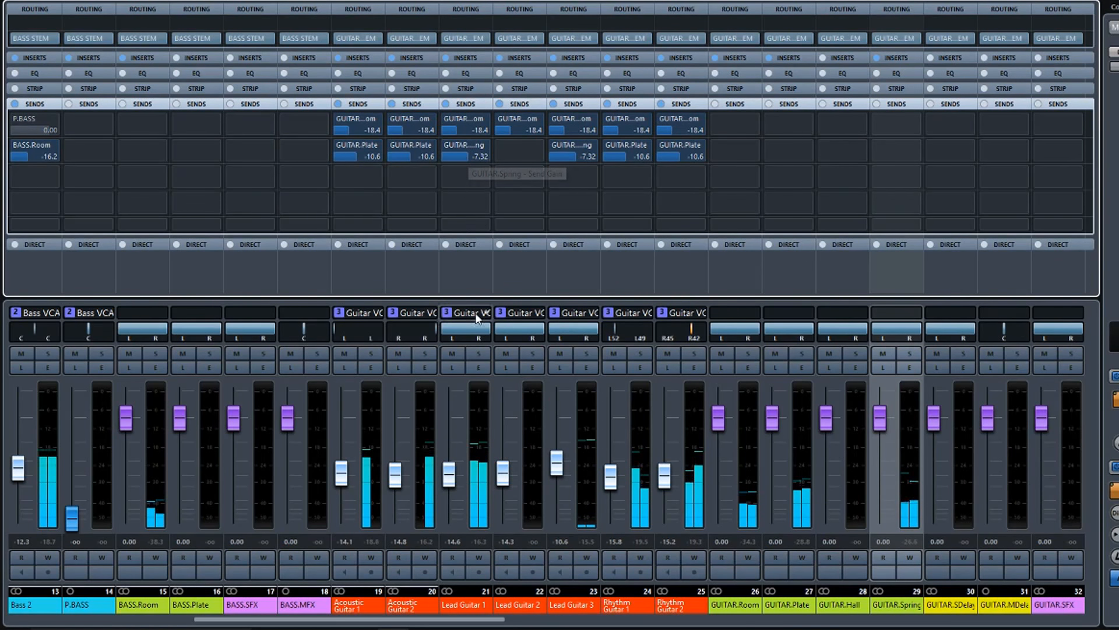
With Lead Guitar 1 temporarily soloed, set its GUITAR.Spring send to -5.12 dB and copy its sends to Lead Guitar 2
left_click(477, 352)
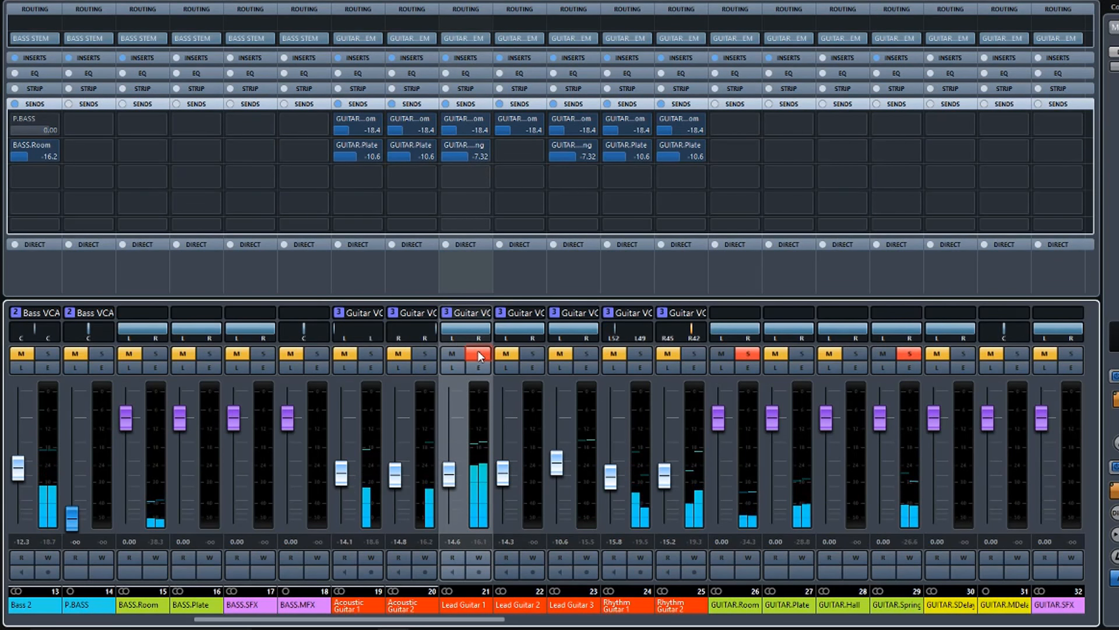
mouse_move(446, 149)
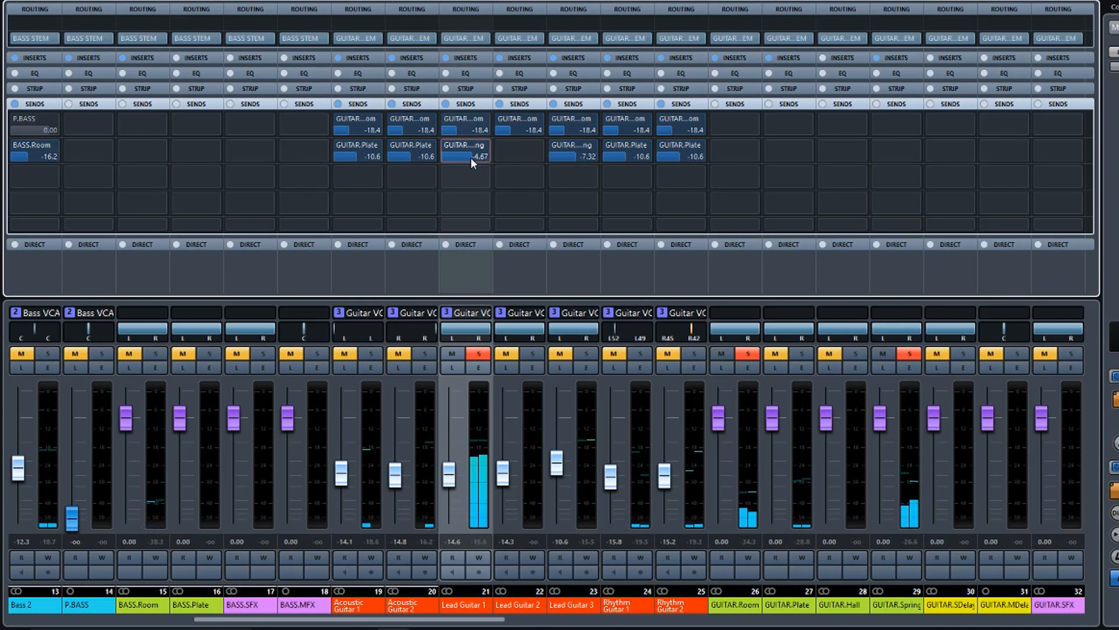
left_click(476, 352)
left_click_drag(464, 101, 519, 103)
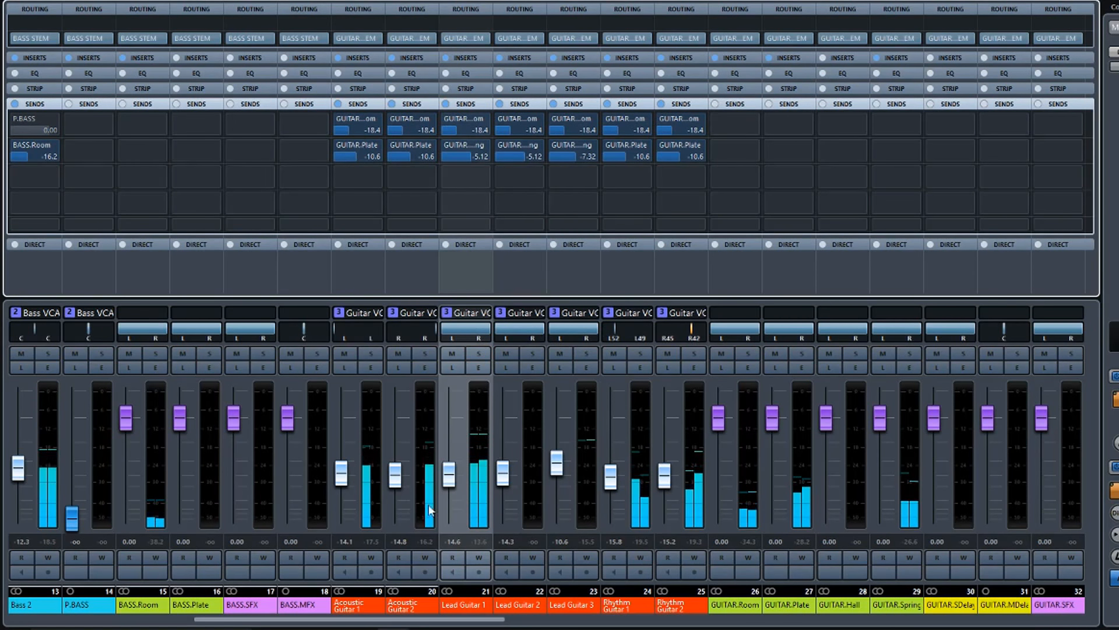
Load the SSL4k - DRUM.PLATE track preset onto the DRUM.Plate effect channel
left_click_drag(400, 622, 217, 621)
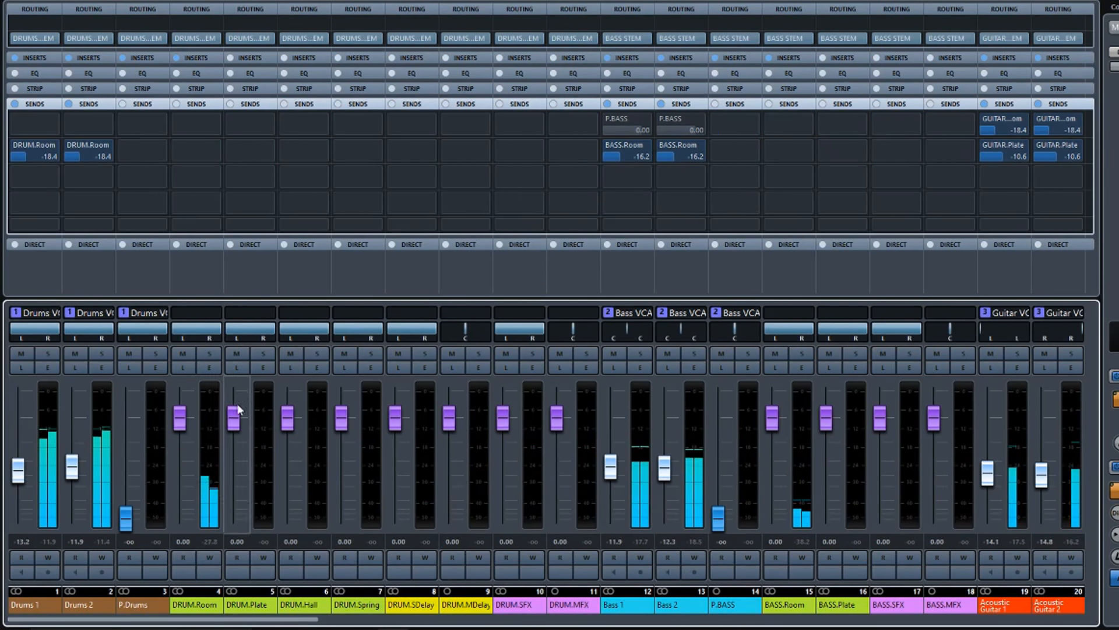
left_click(259, 439)
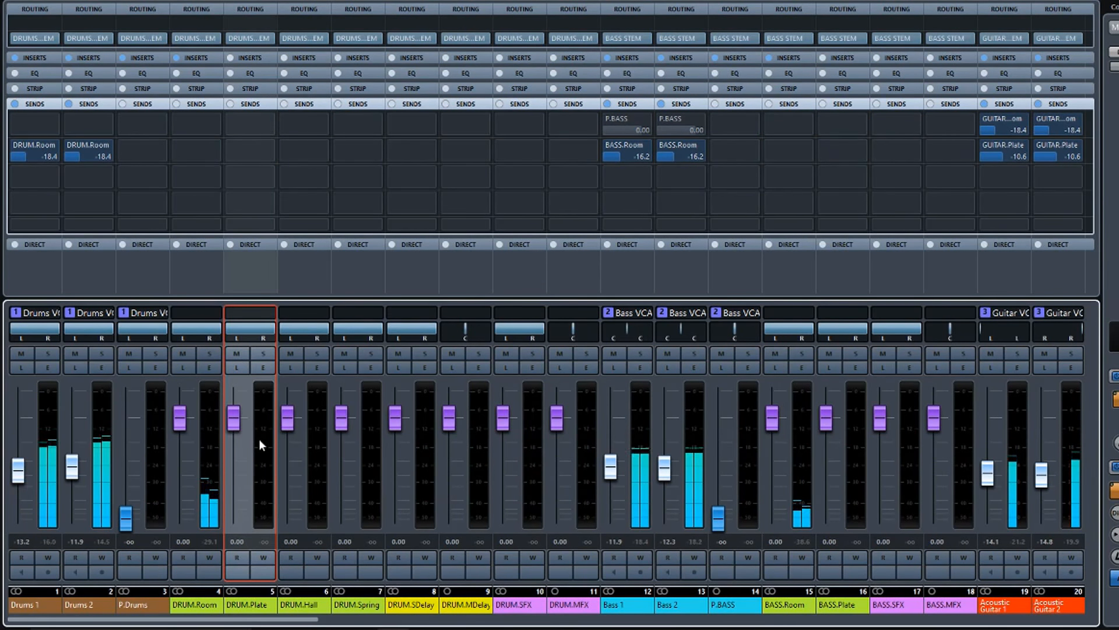
right_click(259, 439)
left_click(293, 382)
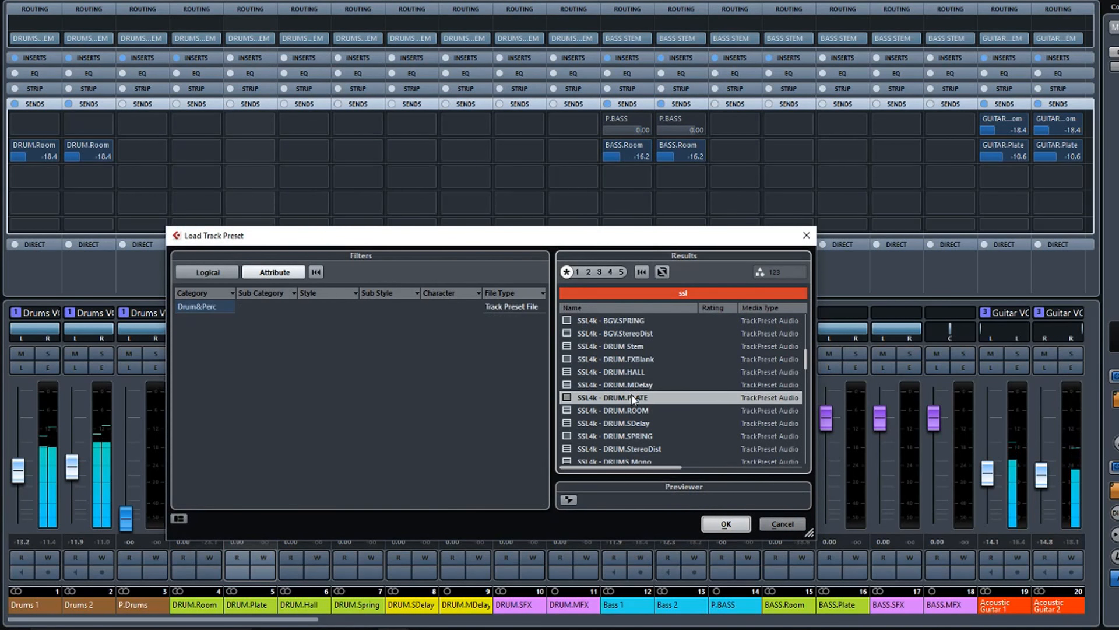
left_click(726, 523)
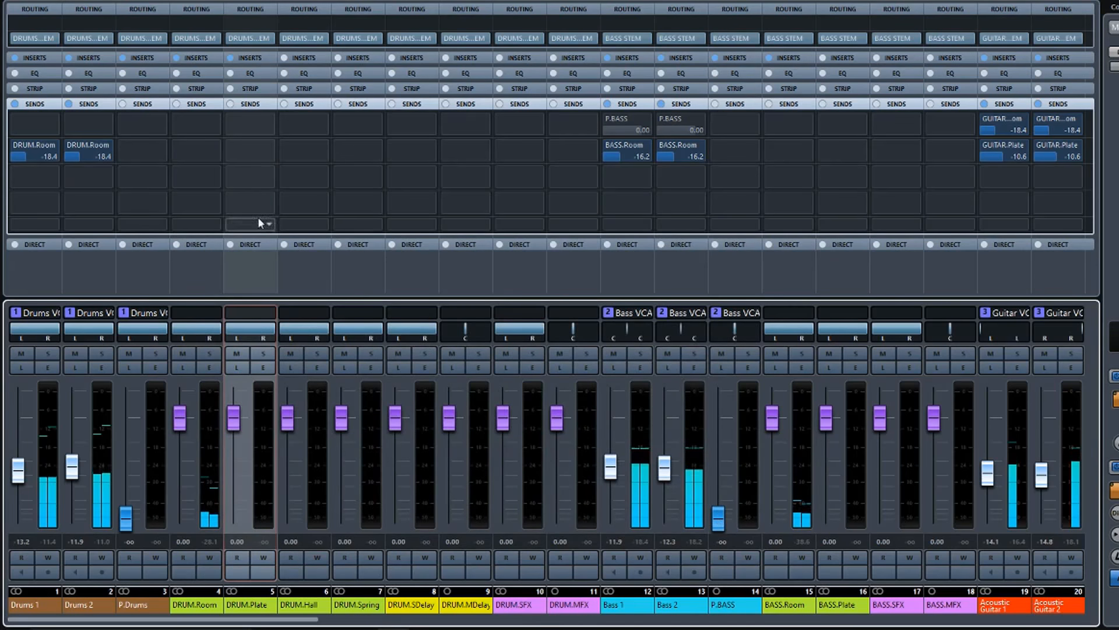
Add a DRUM.Plate send to Drums 1 and set its level to -8.64 dB
left_click(51, 174)
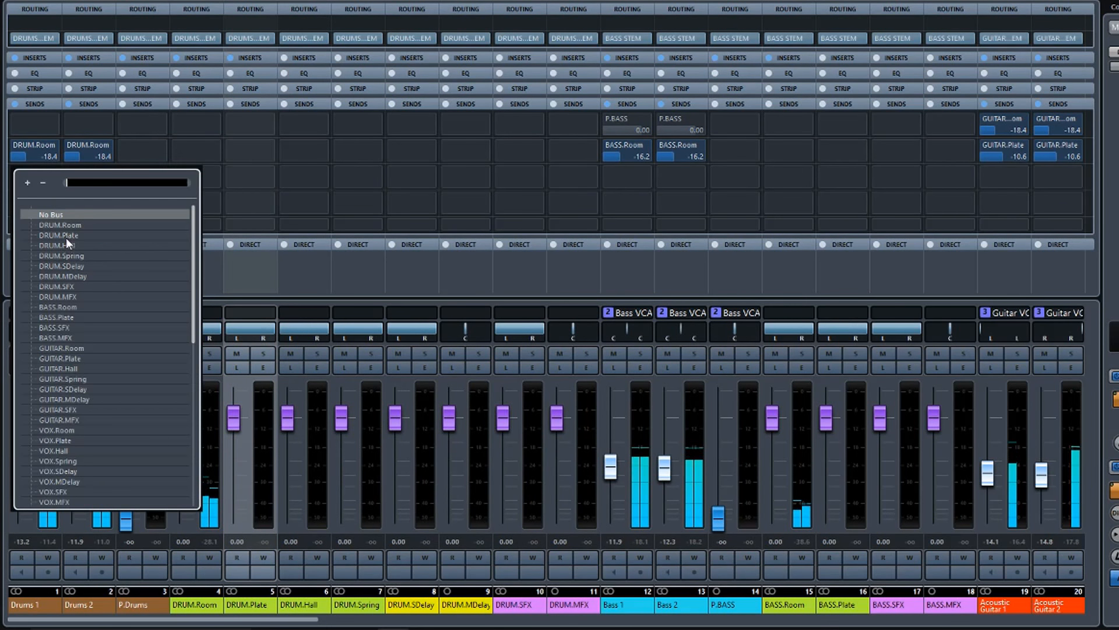
left_click(65, 235)
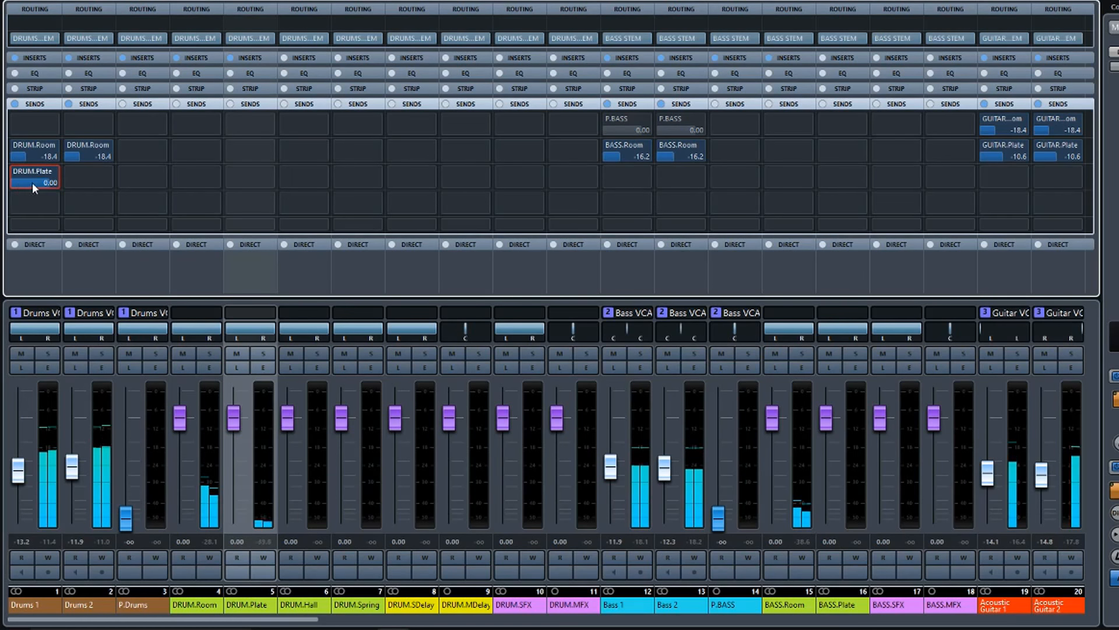
left_click_drag(49, 184, 29, 181)
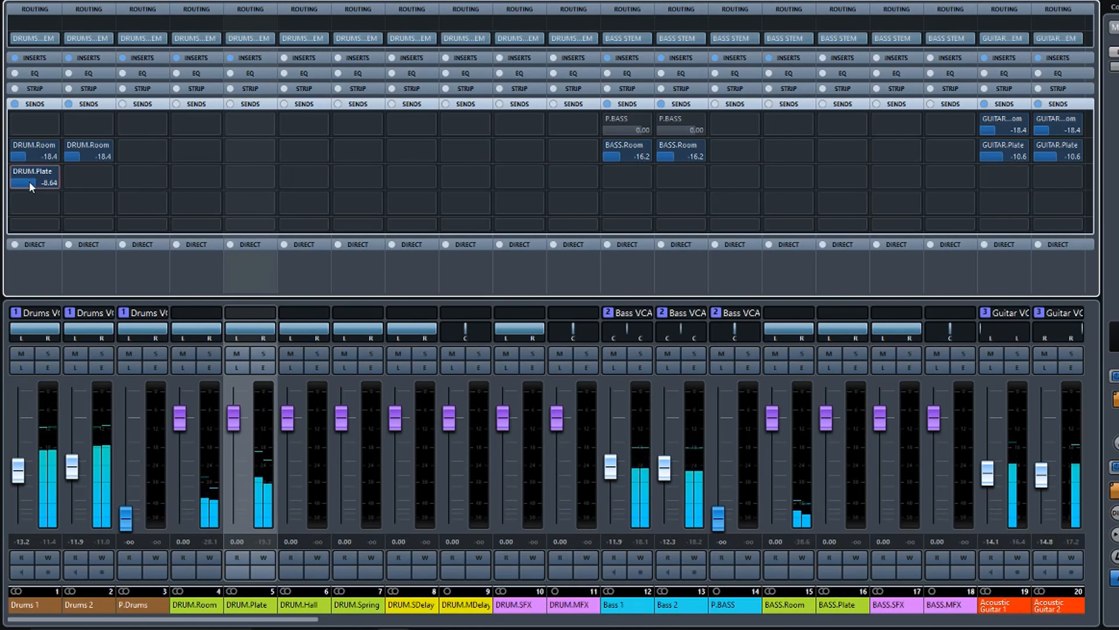
With Drums 1 temporarily soloed, set its DRUM.Plate send to -11.2 dB and copy its sends to Drums 2
left_click(48, 352)
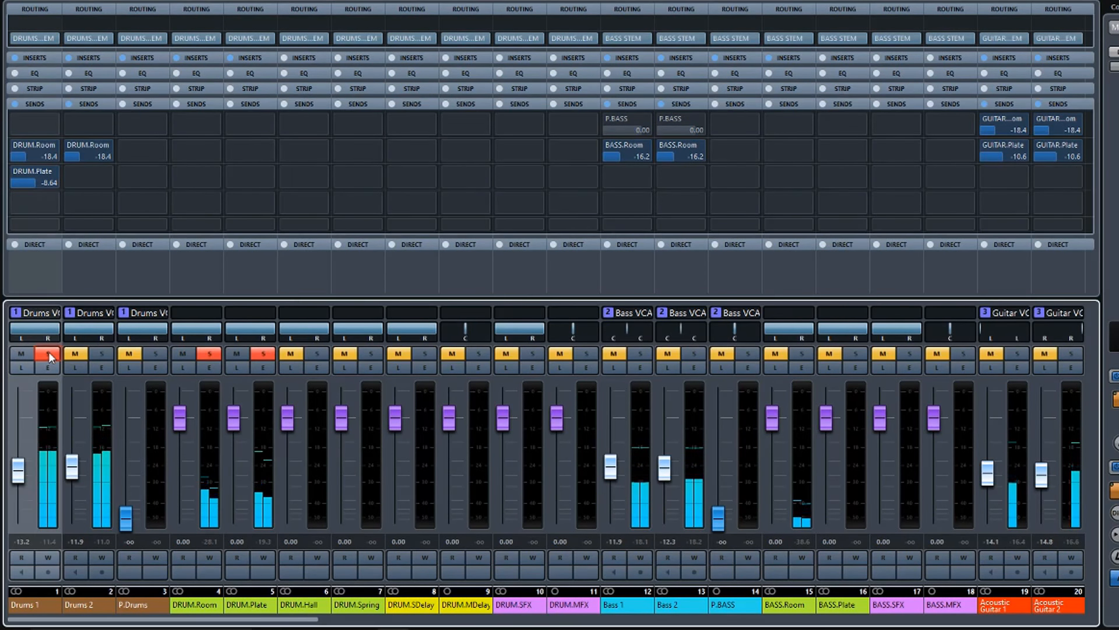
left_click(16, 171)
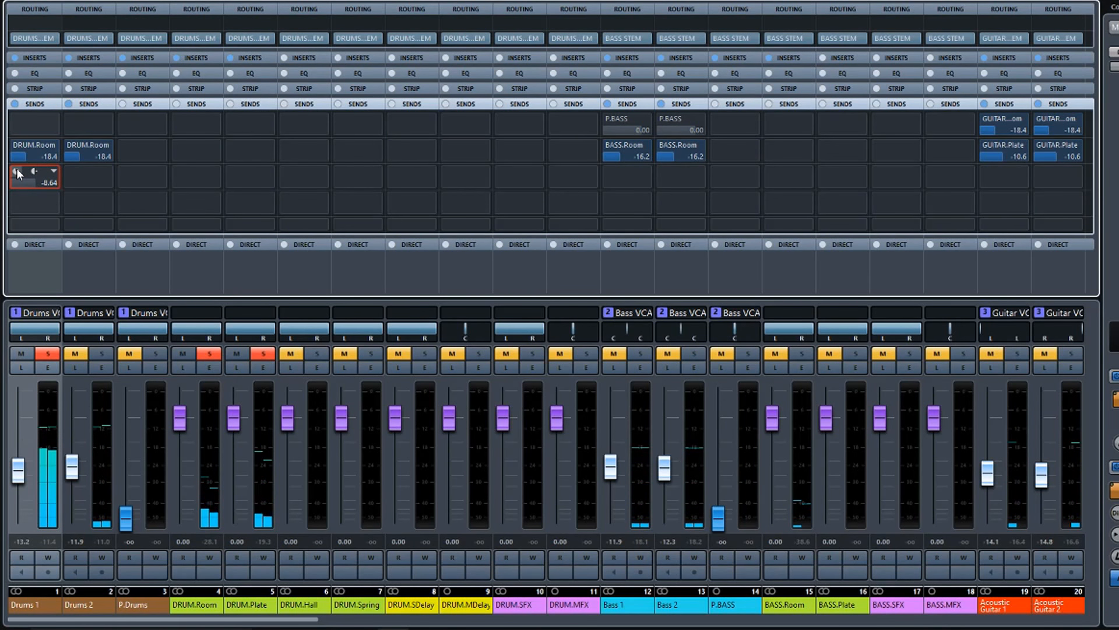
left_click(17, 171)
left_click_drag(34, 183, 28, 184)
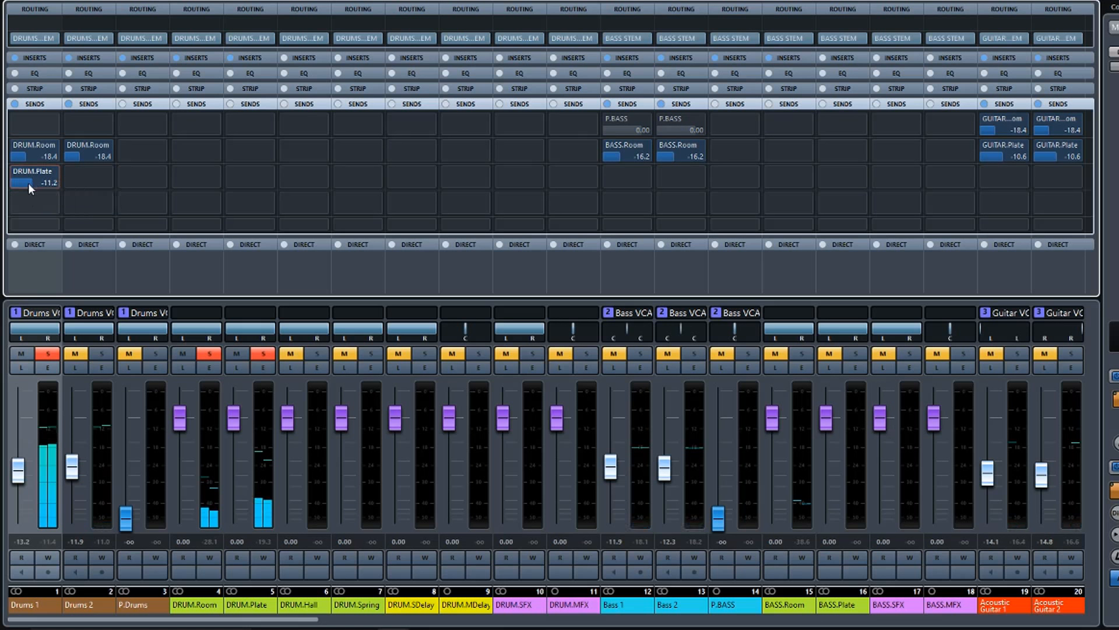
left_click(44, 351)
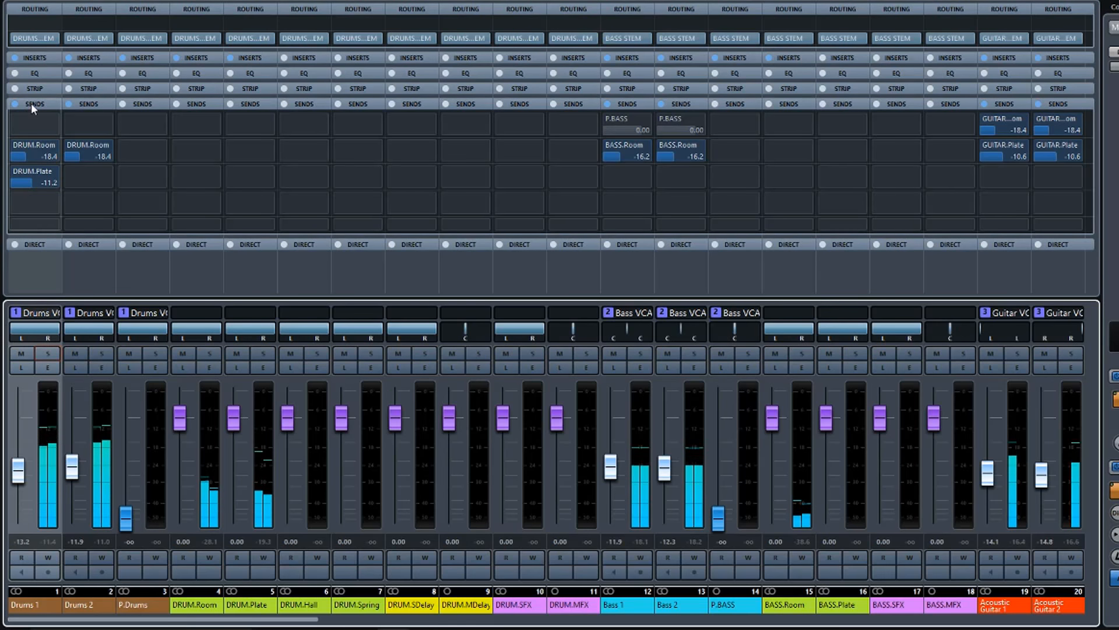
left_click_drag(30, 103, 78, 108)
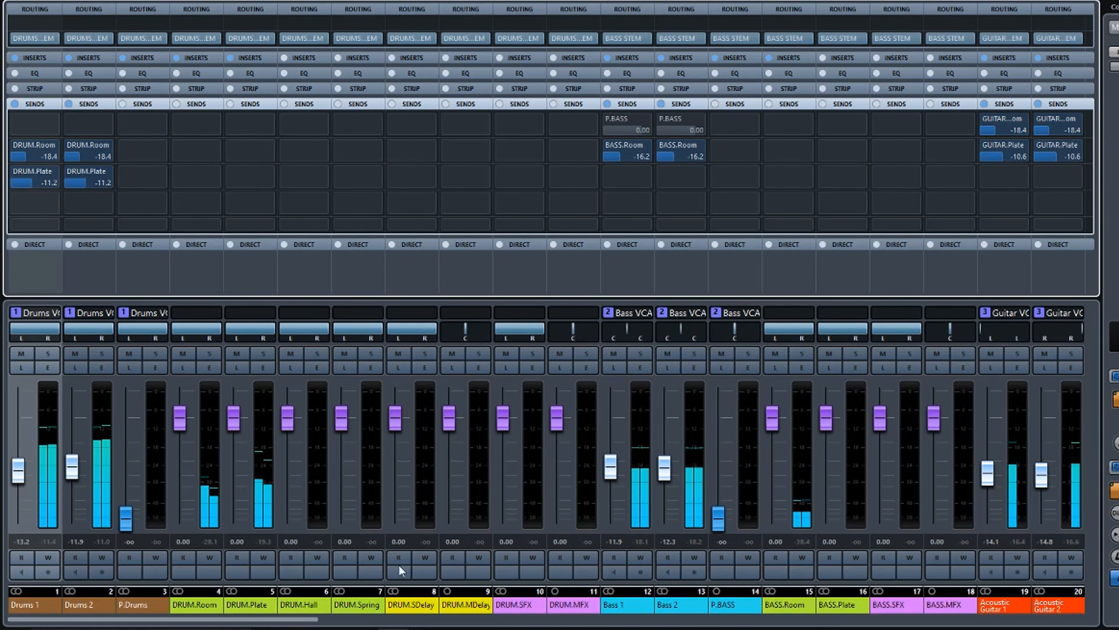
Rebalance the vocal sends: VOX 1 Plate -13.1, Hall -11.7 and MDelay -6.08 dB; VOX 2 Plate -15.8 dB and reactivated Hall -6.16 dB
left_click_drag(307, 619, 705, 623)
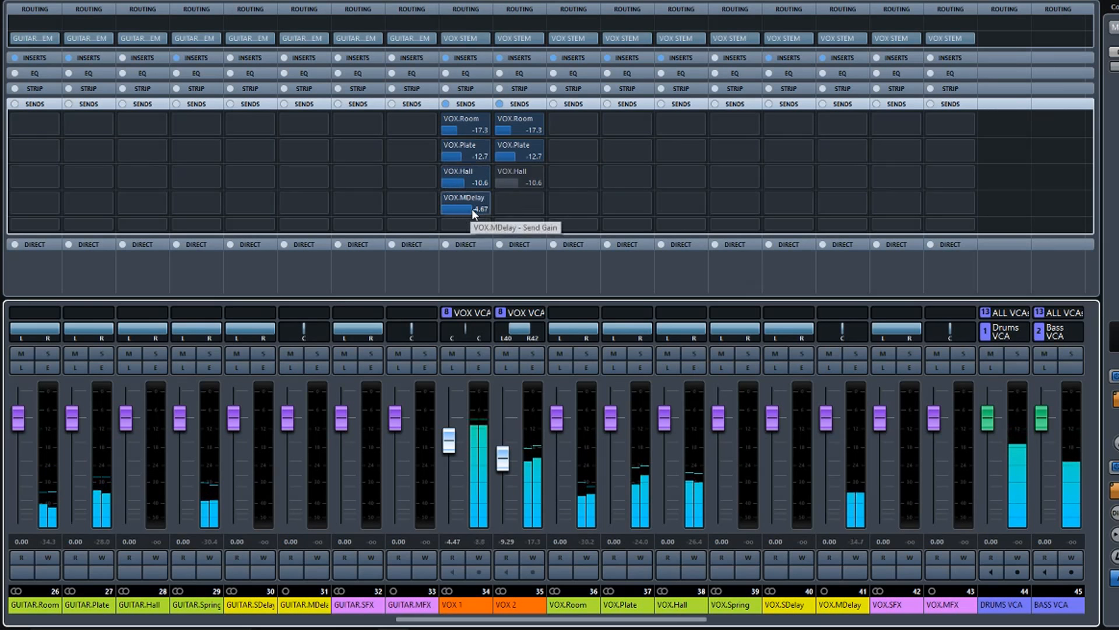
left_click_drag(472, 209, 504, 156)
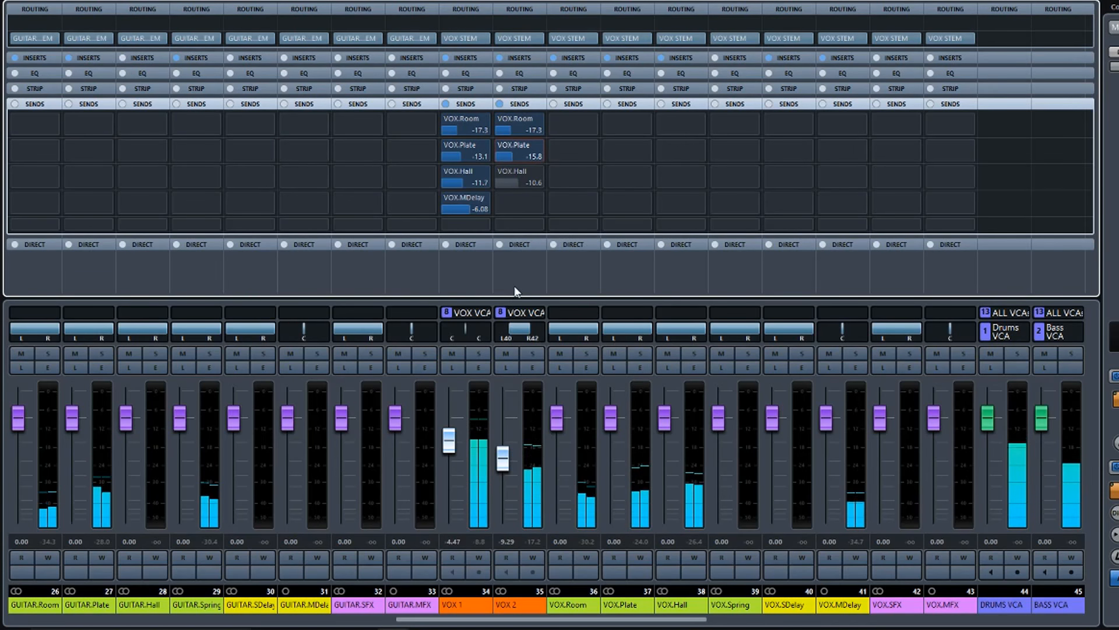
left_click(500, 172)
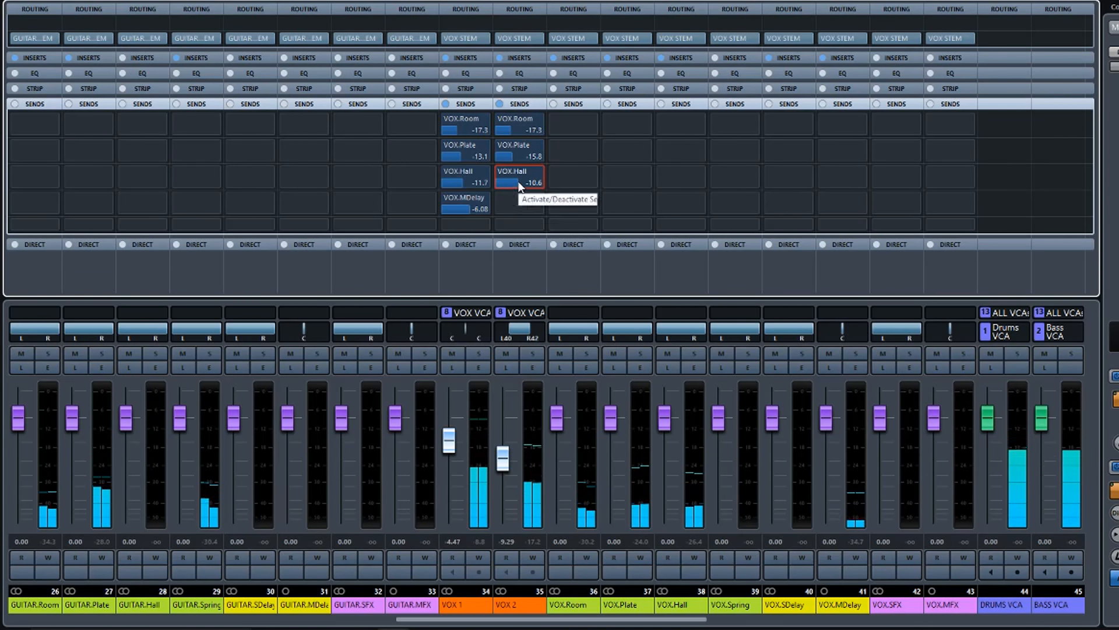
left_click_drag(519, 182, 534, 183)
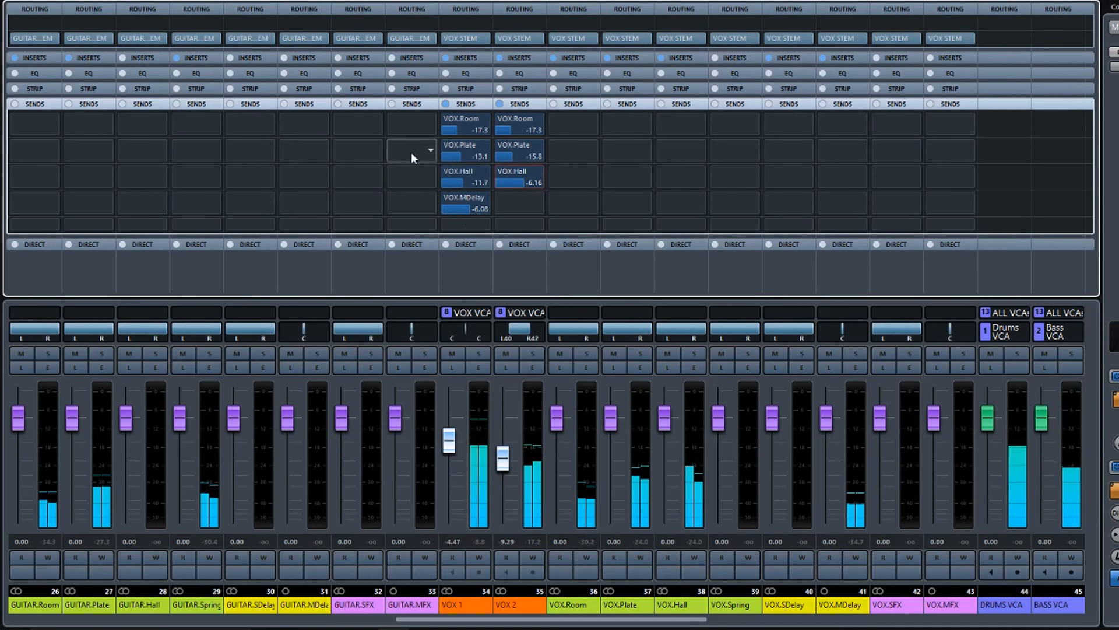
Add a VOX.SDelay send to VOX 1 and set its level to -8.19 dB
left_click(485, 223)
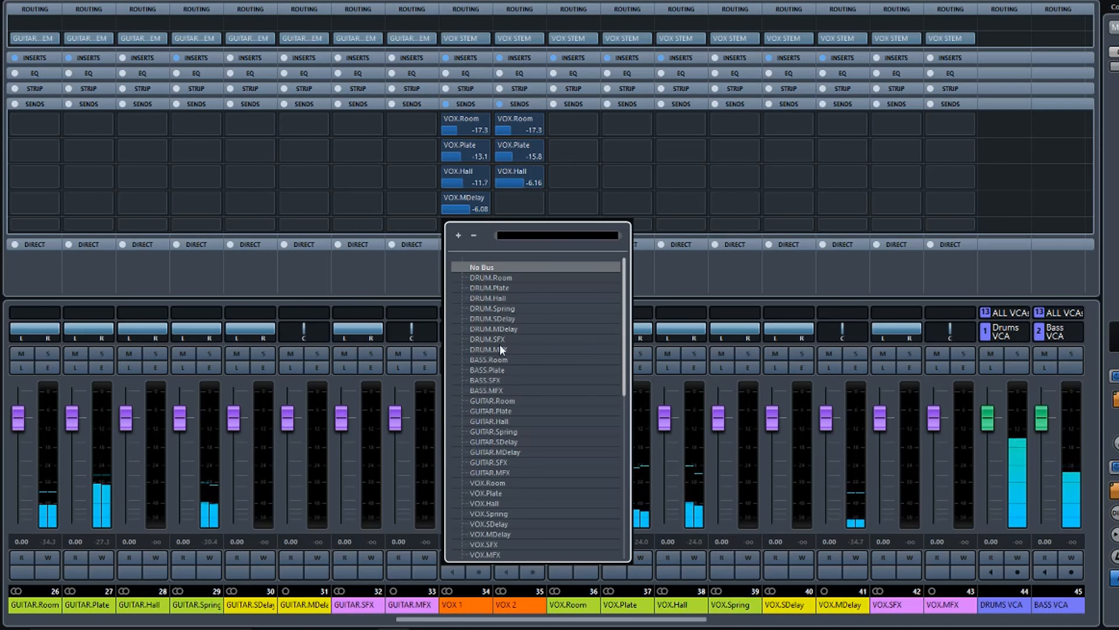
scroll(500, 350, "down", 6)
scroll(501, 365, "up", 2)
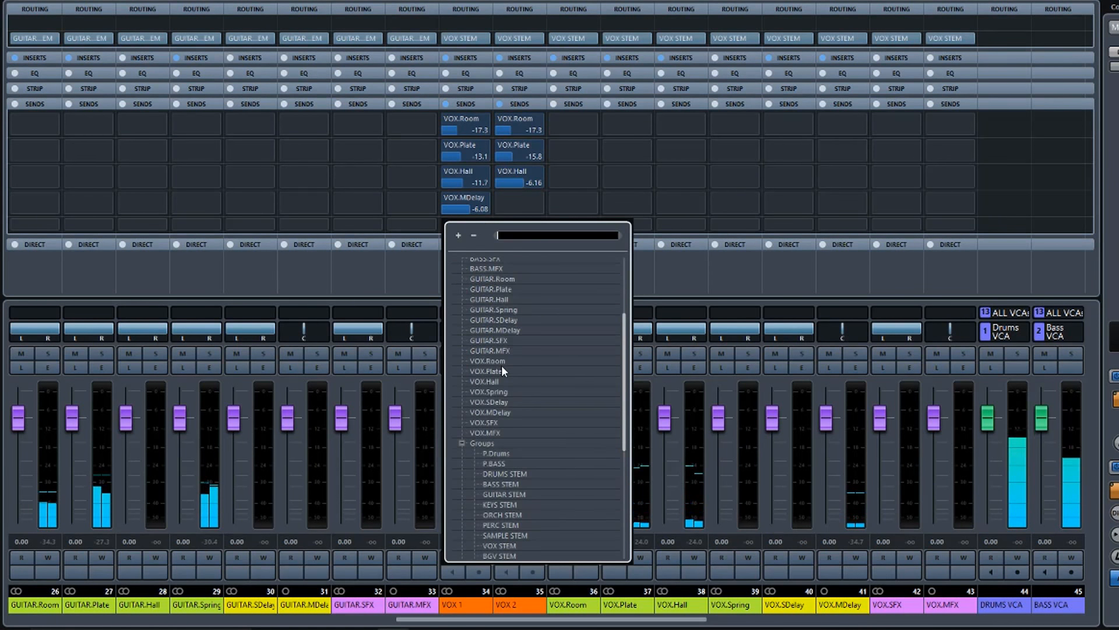
left_click(497, 403)
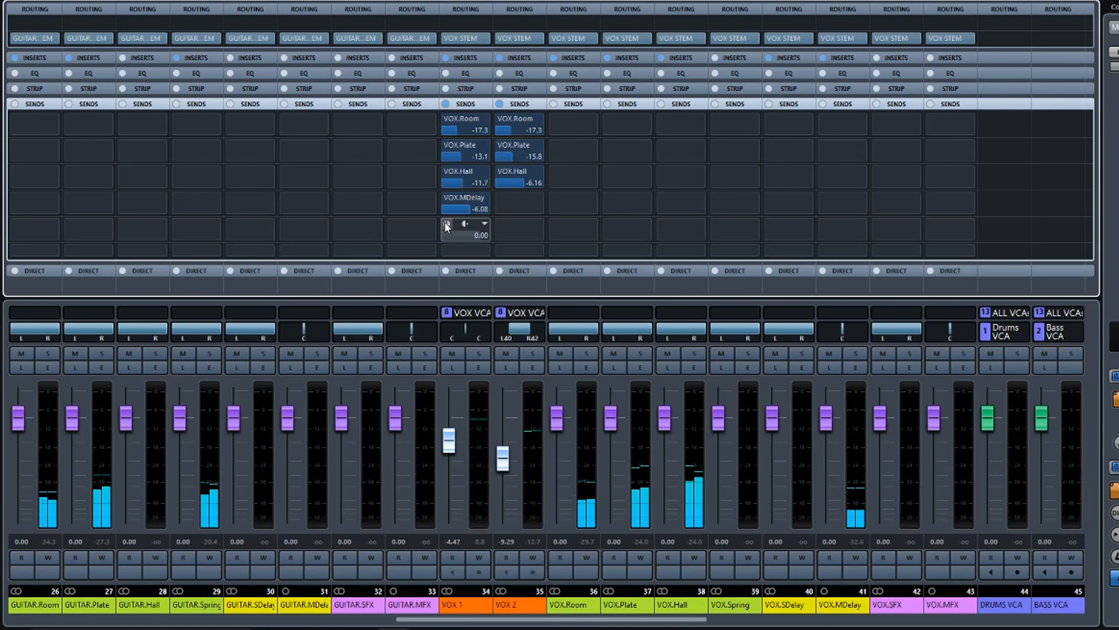
left_click_drag(477, 236, 458, 235)
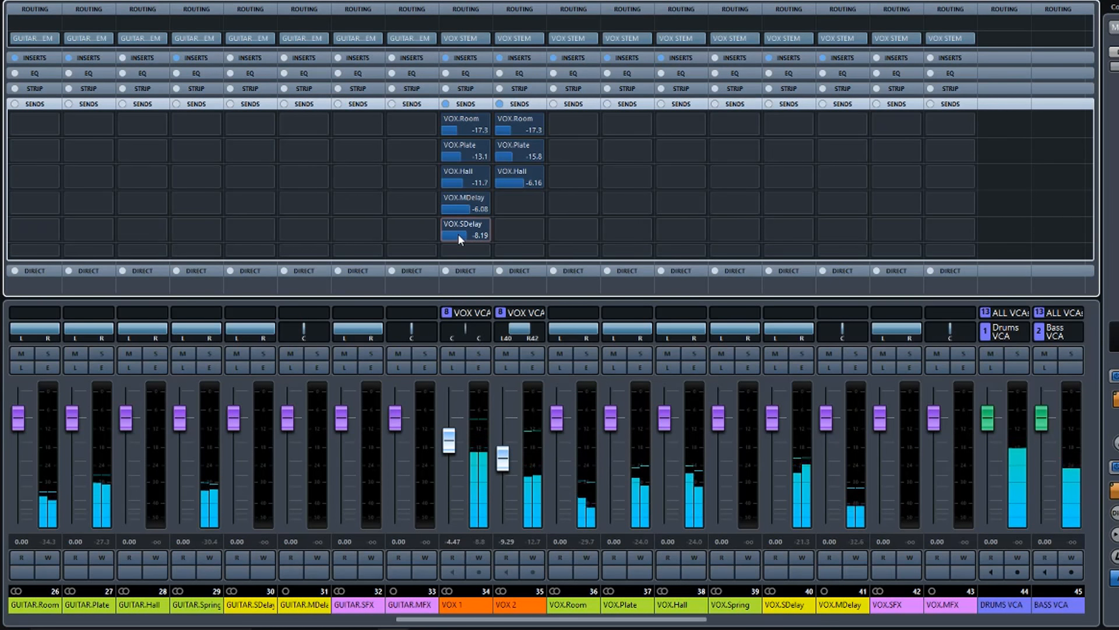
Turn the Analog control down to Off in the H-Delay insert on the VOX.SDelay channel
left_click(786, 56)
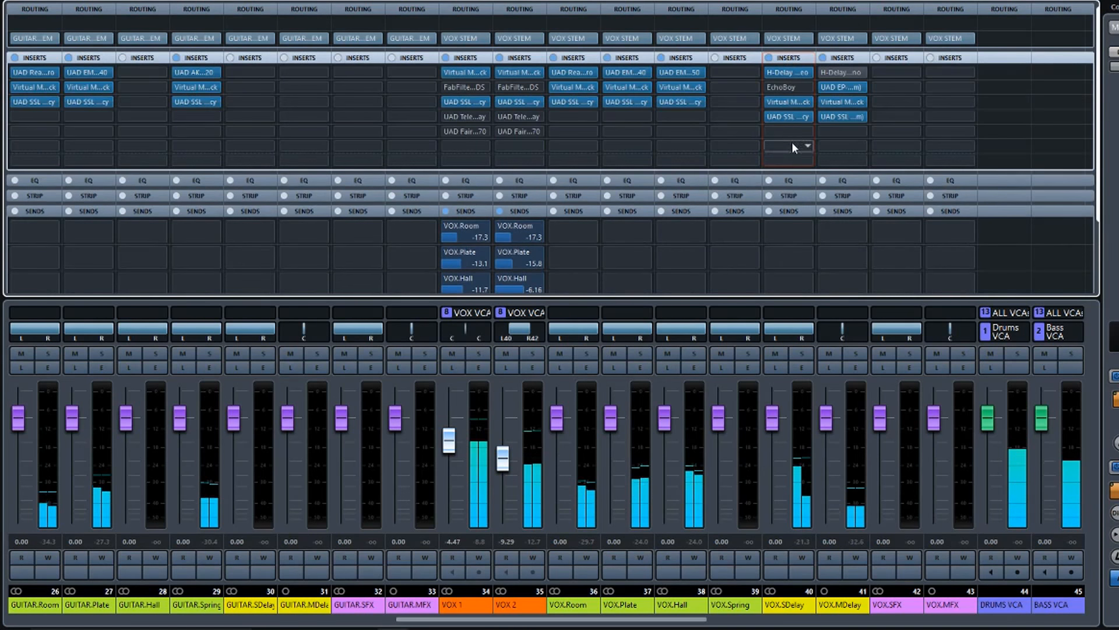
left_click(788, 71)
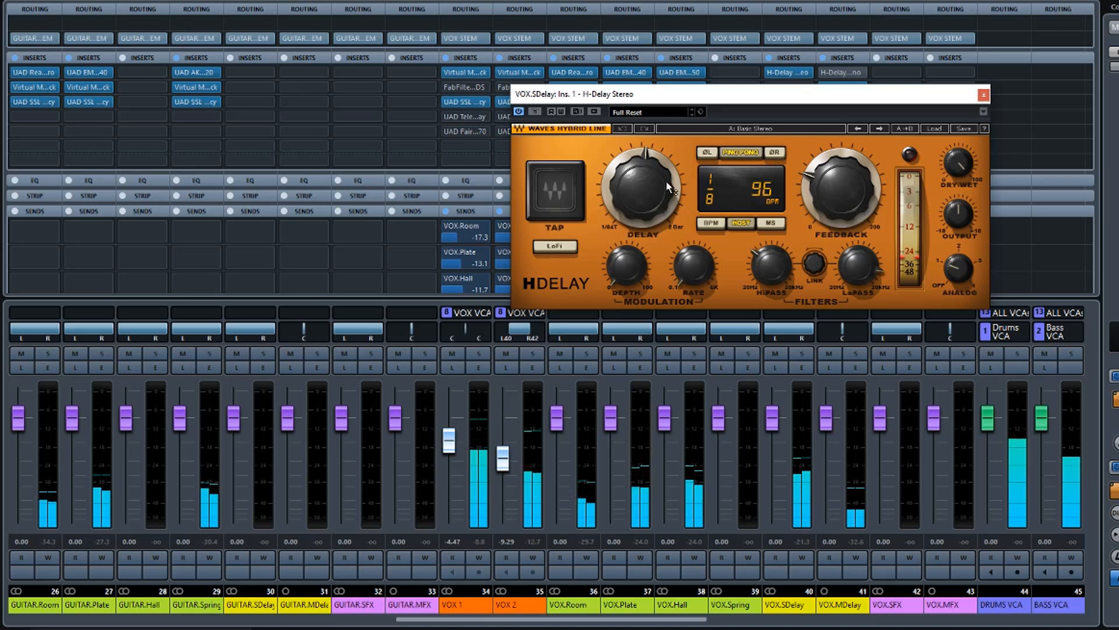
left_click_drag(959, 272, 959, 284)
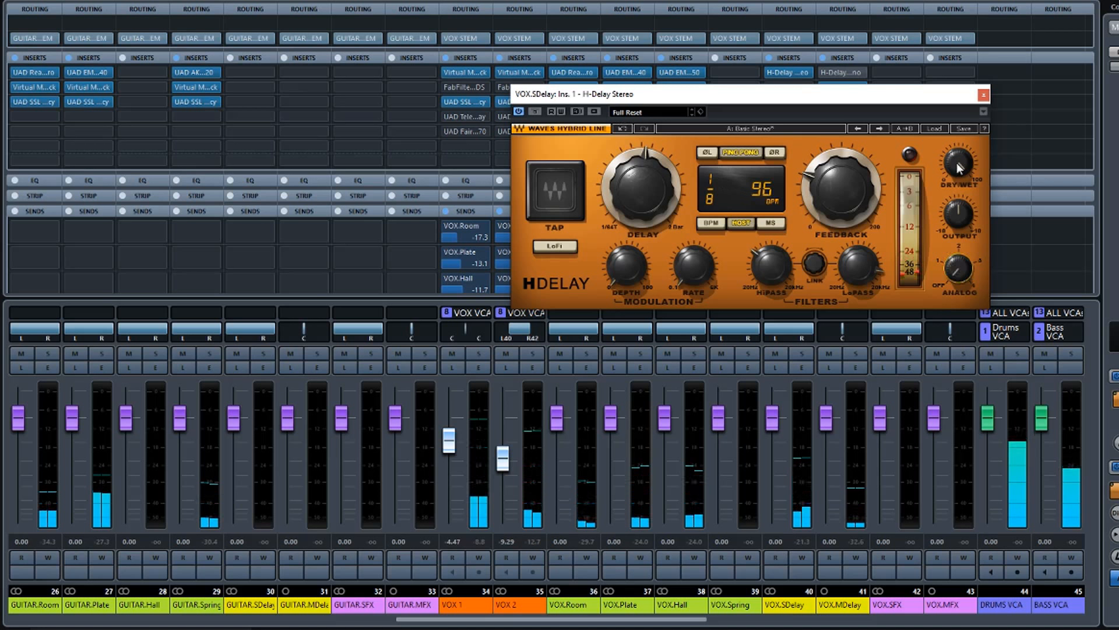
left_click(984, 95)
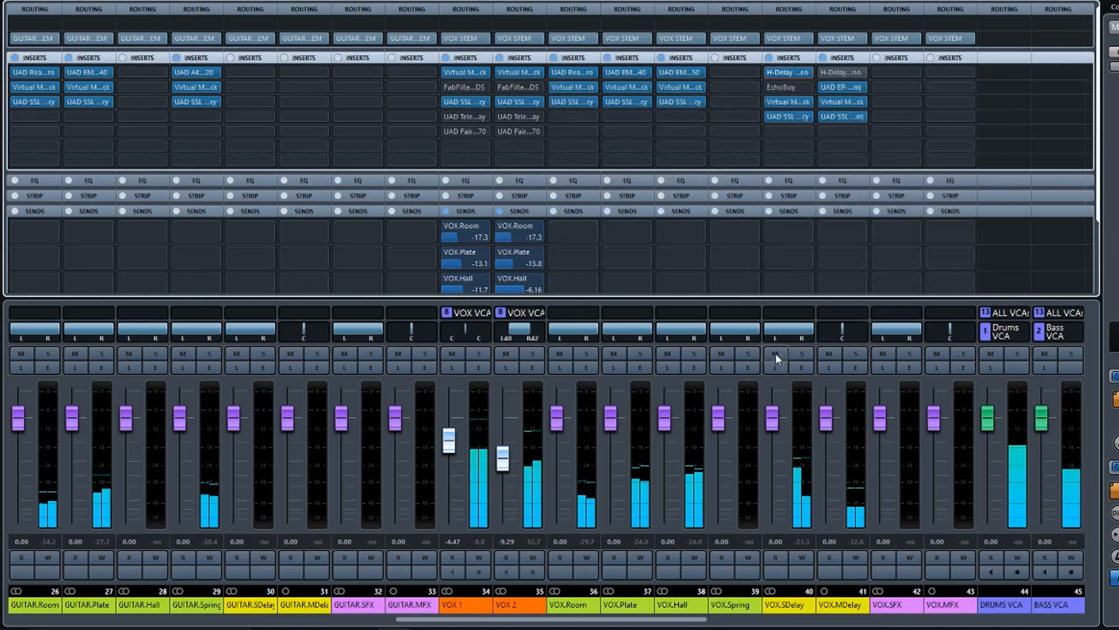
Narrow the VOX.SDelay channel's stereo panning to L28 and R35 and set VOX 1's VOX.SDelay send to -13.3 dB
left_click_drag(776, 333, 795, 330)
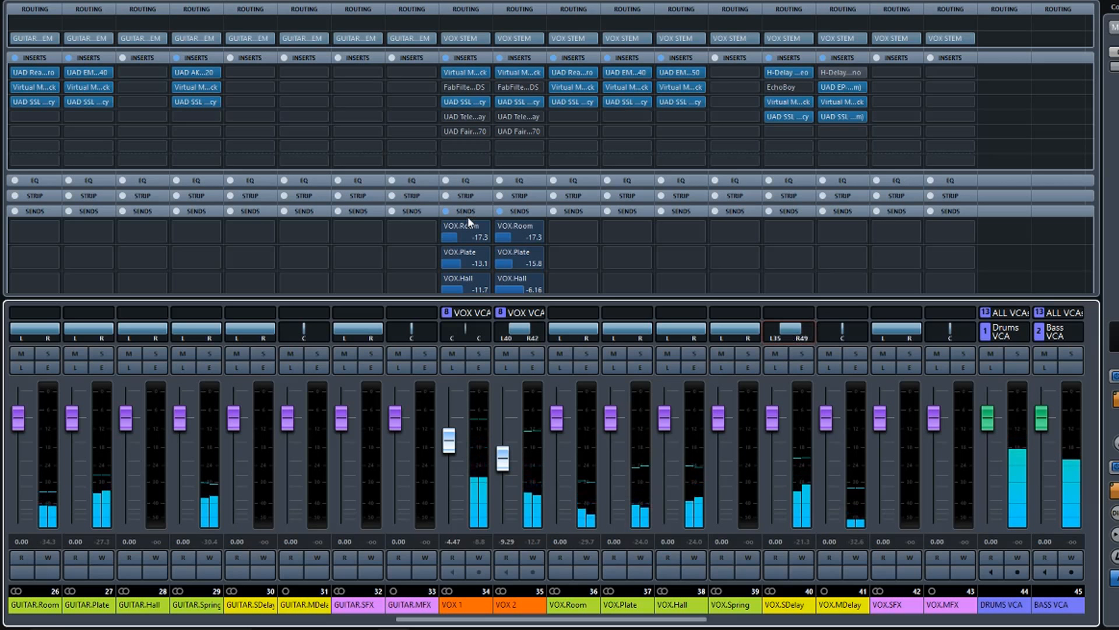
left_click(462, 58)
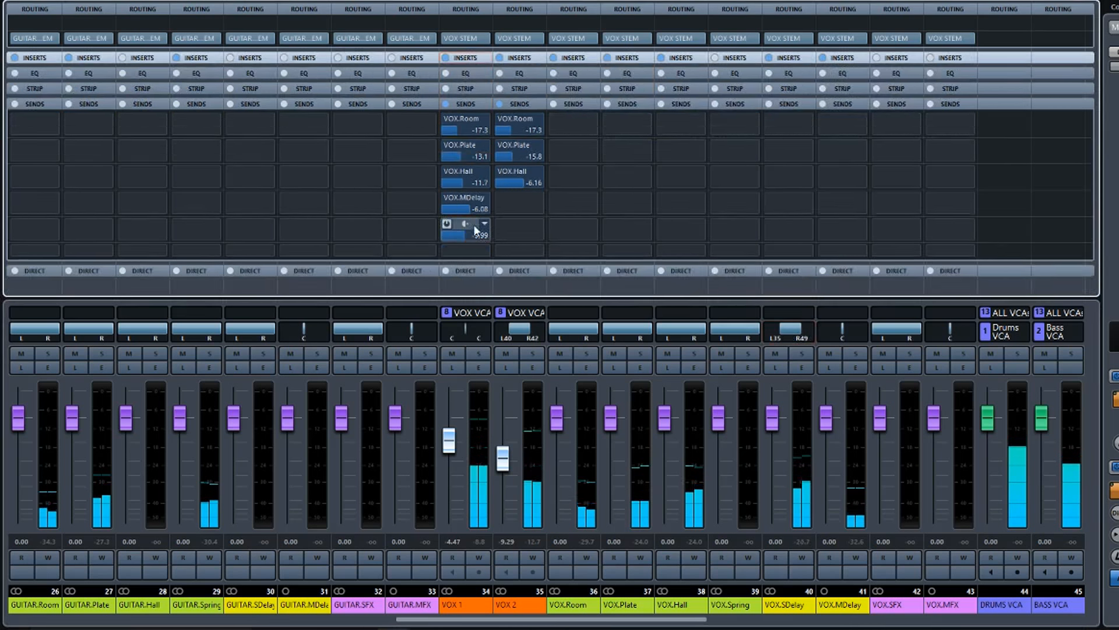
left_click_drag(464, 233, 474, 236)
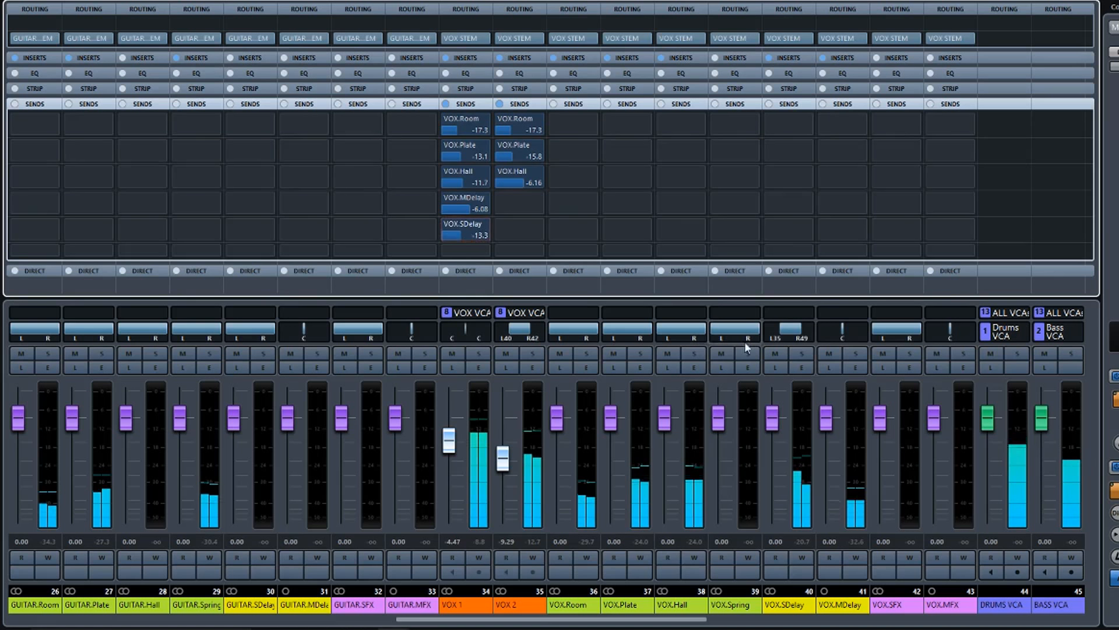
left_click(784, 334)
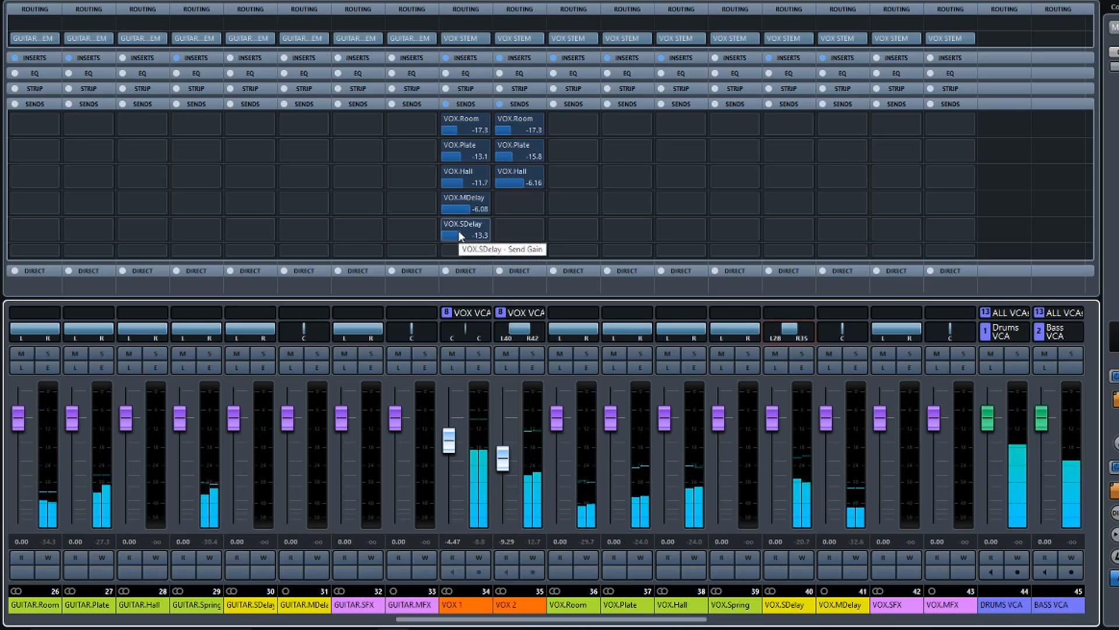
mouse_move(456, 225)
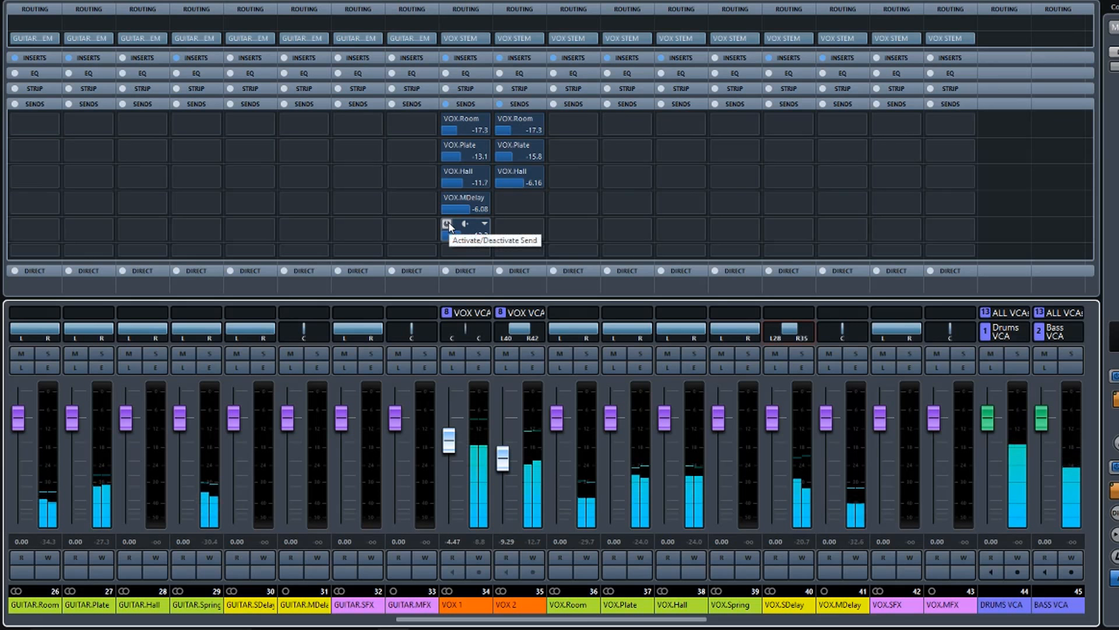
Lower VOX 1's VOX.SDelay send level to -15.8 dB
left_click(793, 57)
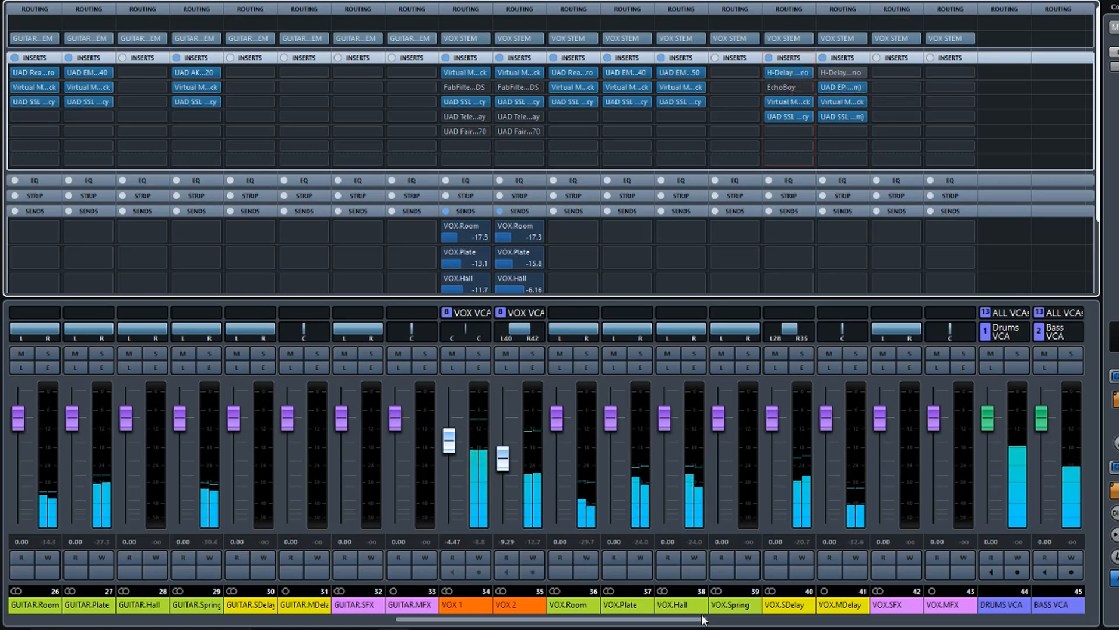
left_click_drag(697, 620, 657, 623)
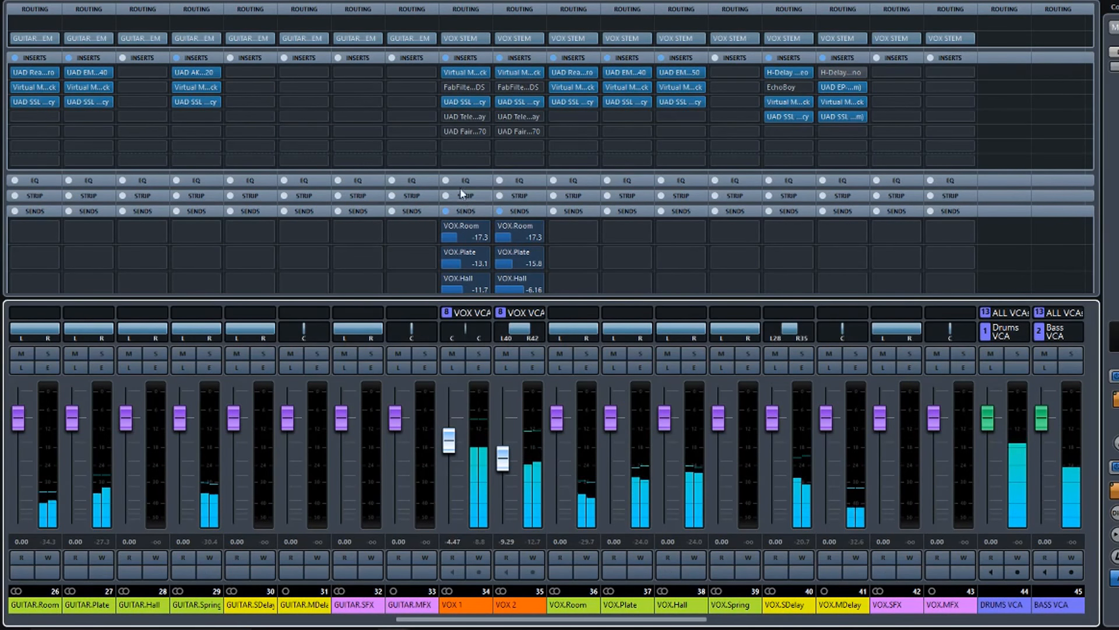
left_click(467, 58)
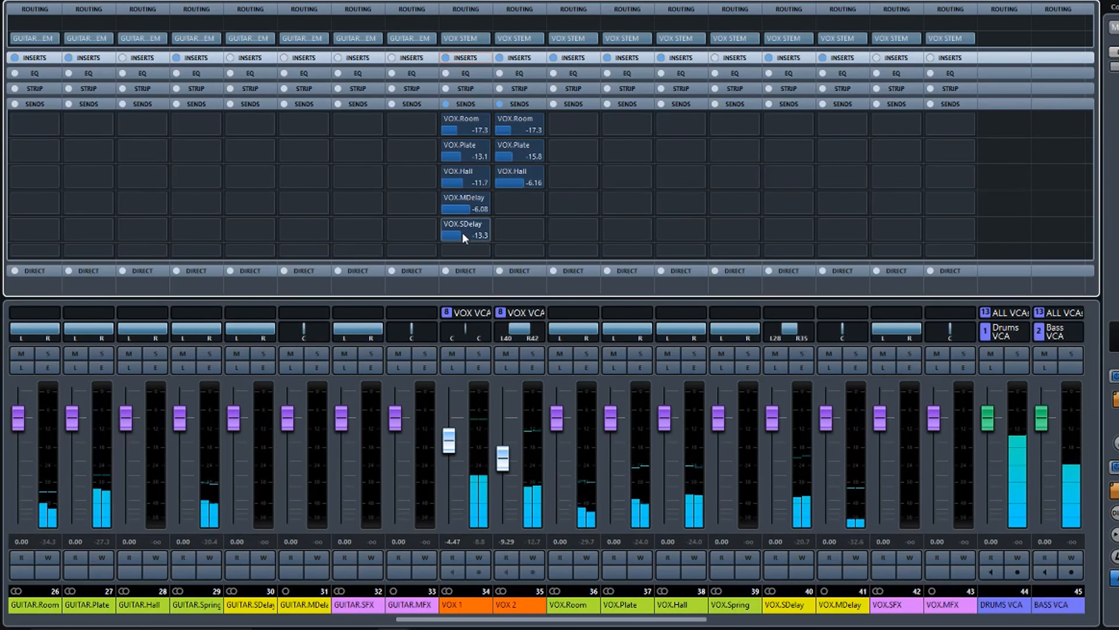
left_click_drag(463, 232, 456, 234)
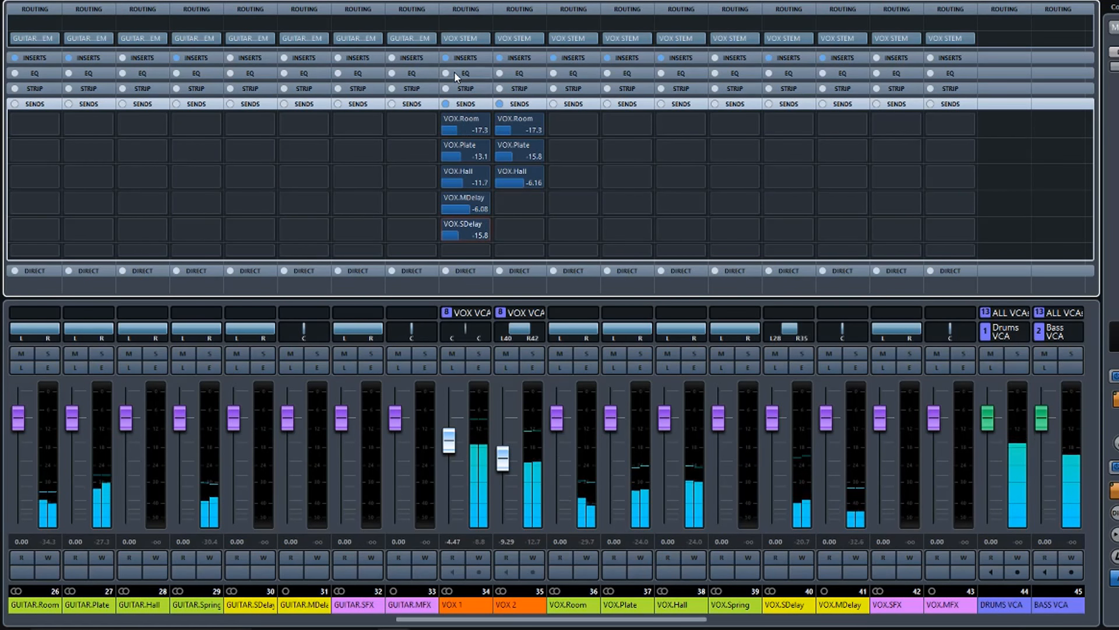
Browse the Delay category of the custom plug-in collection for an alternative to EchoBoy in VOX.SDelay's second insert
left_click(463, 57)
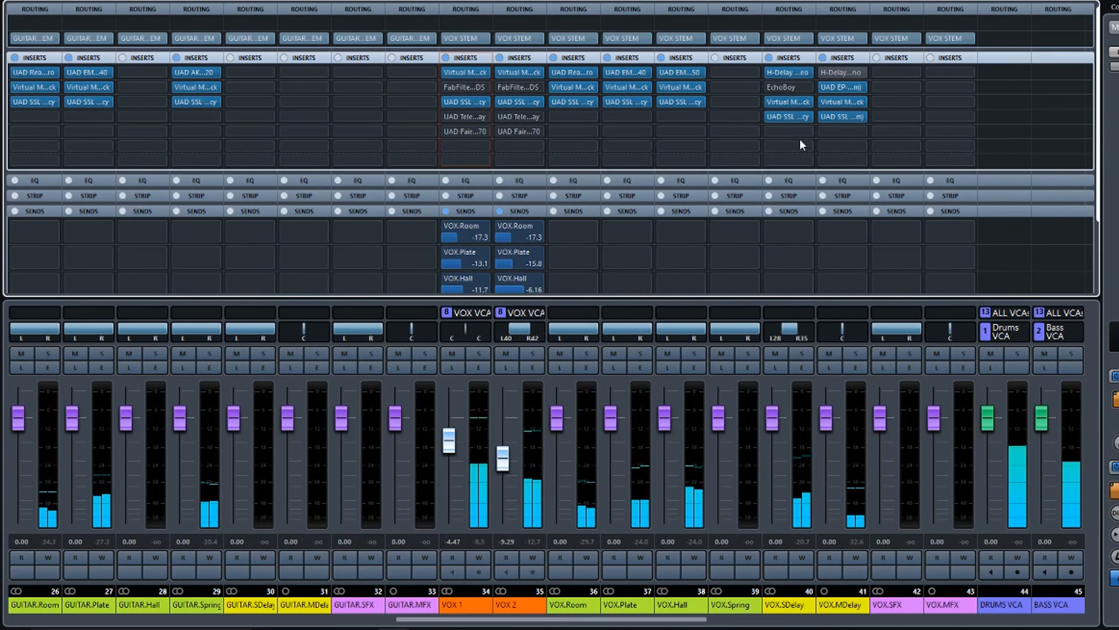
left_click(806, 87)
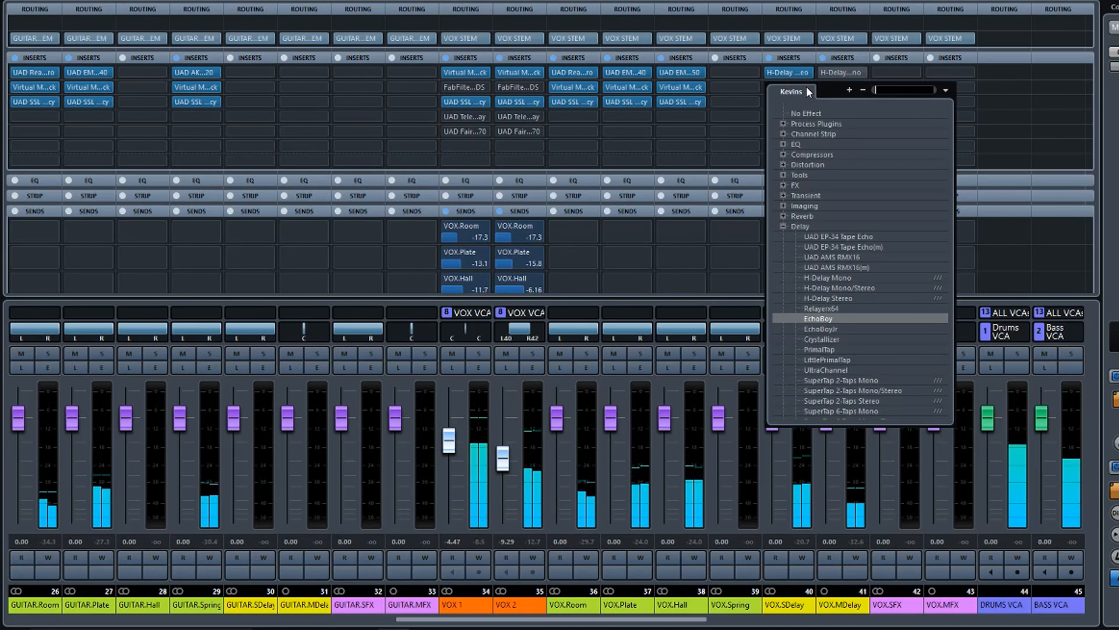
scroll(825, 338, "down", 4)
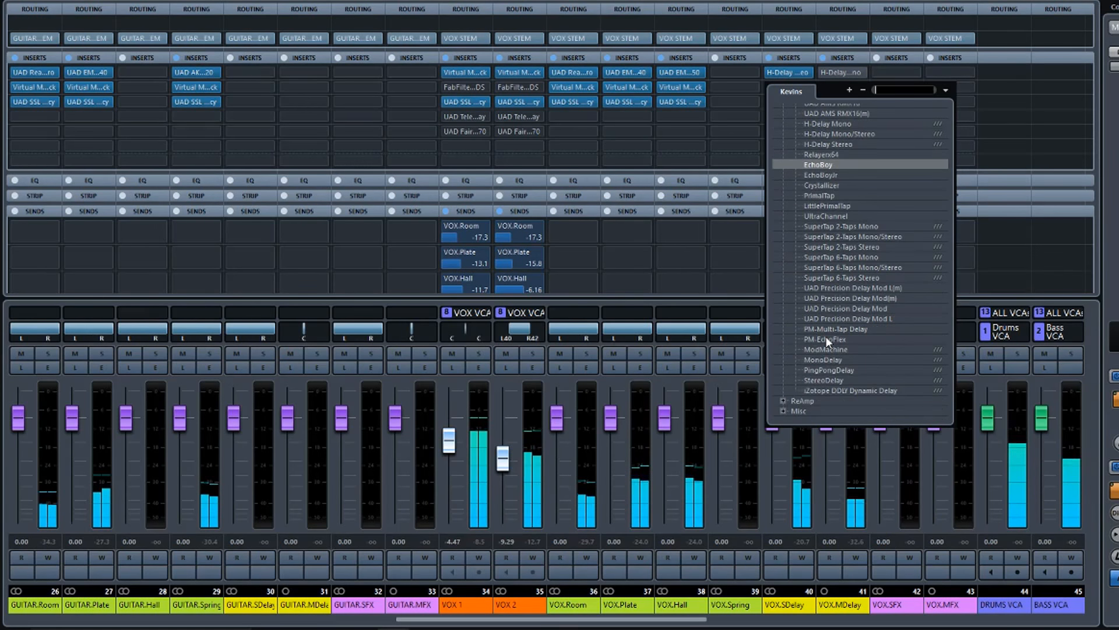
scroll(826, 338, "up", 4)
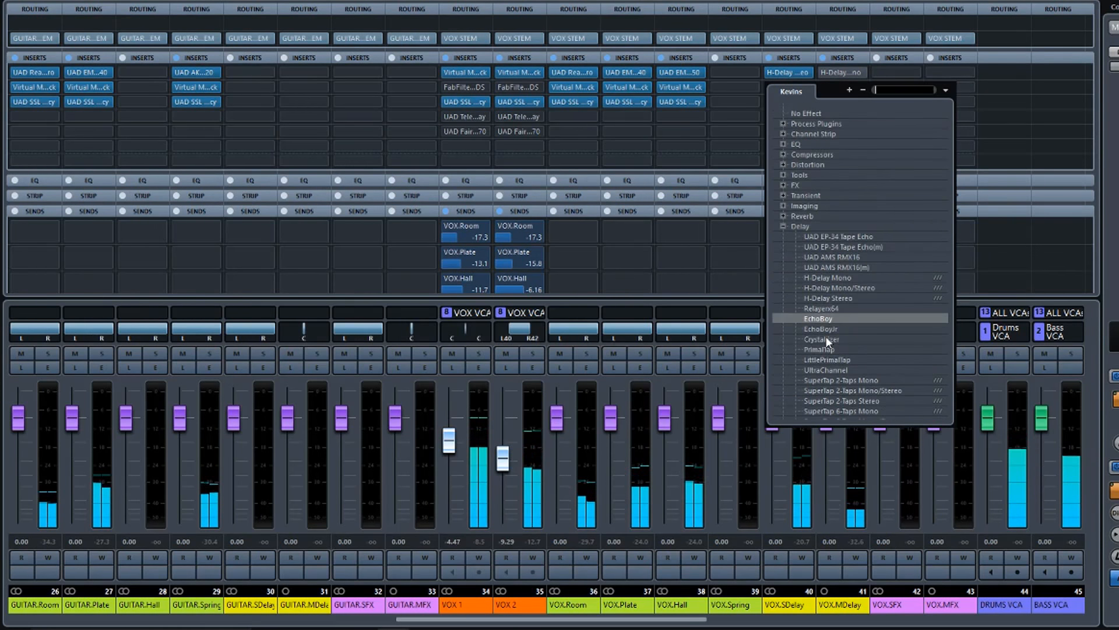
Switch to the Default plug-in collection and look through the Universal Audio 64bit UAD plug-ins for a tape delay
left_click(946, 90)
left_click(962, 104)
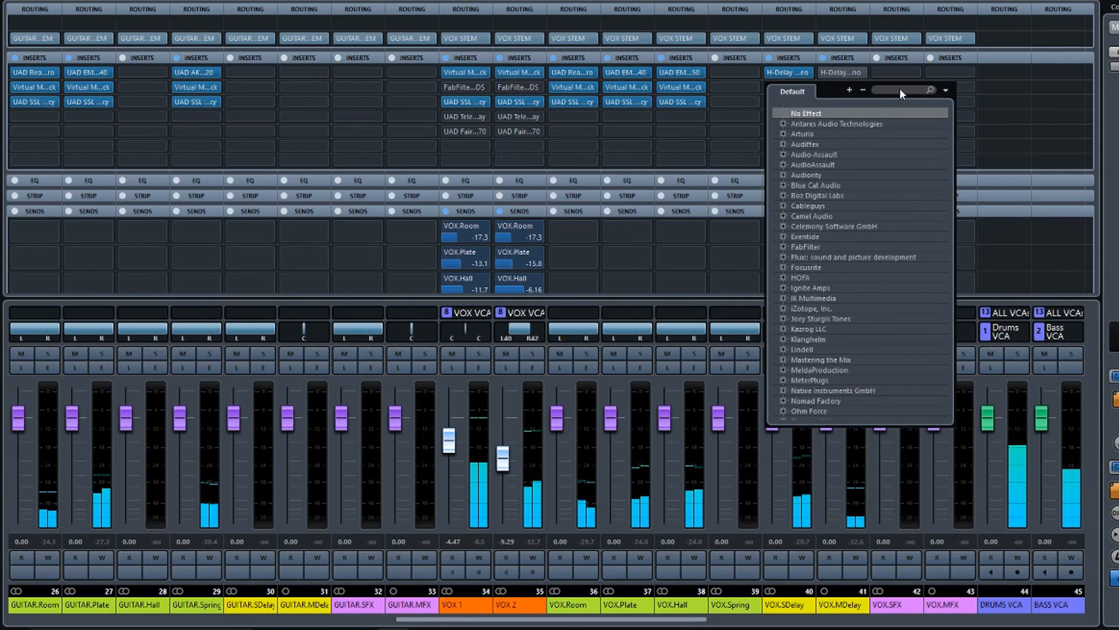
scroll(834, 211, "down", 6)
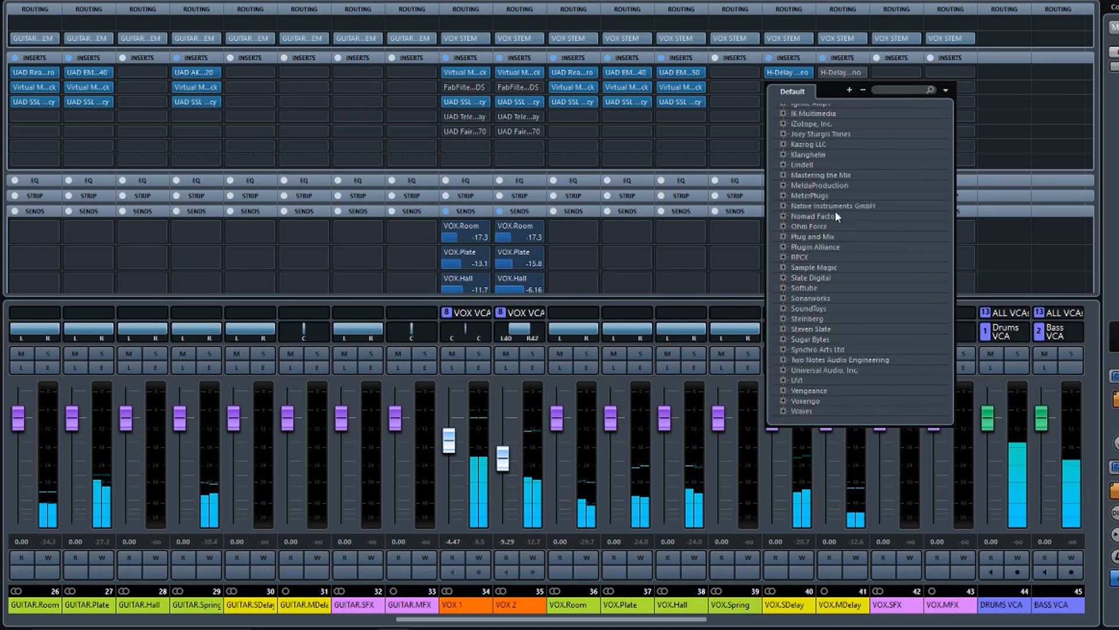
left_click(782, 370)
left_click(795, 380)
left_click(809, 389)
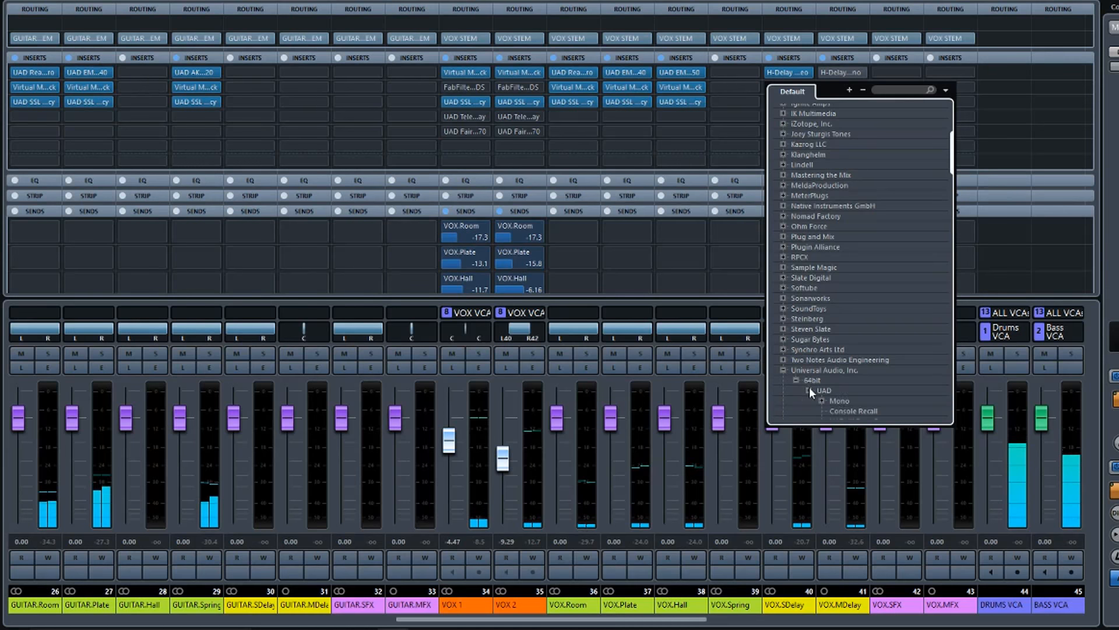
scroll(847, 386, "down", 8)
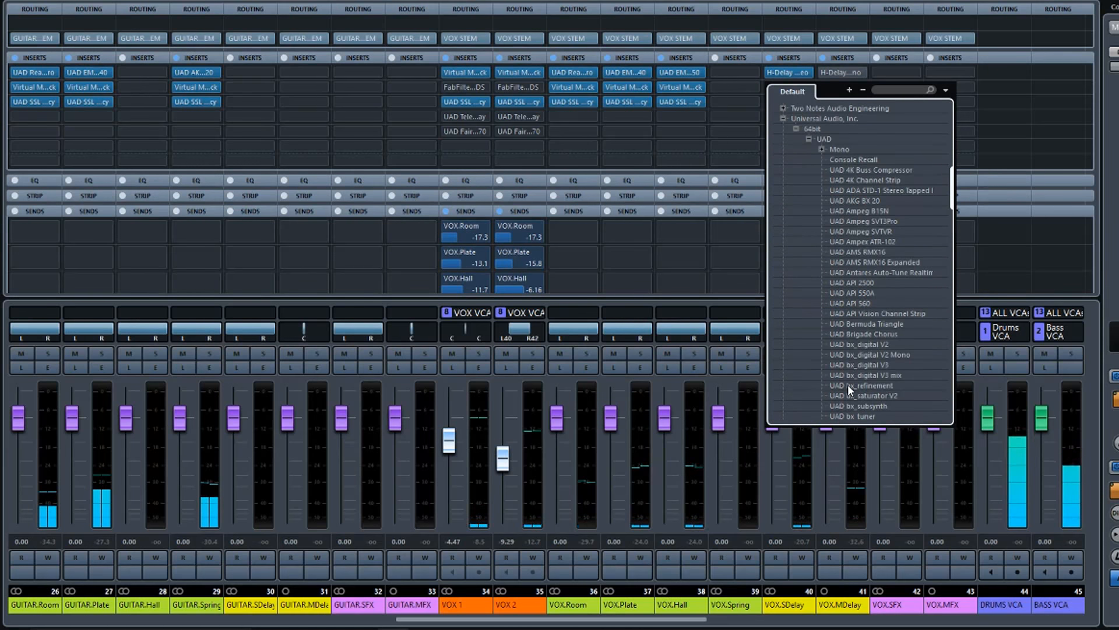
scroll(847, 384, "down", 3)
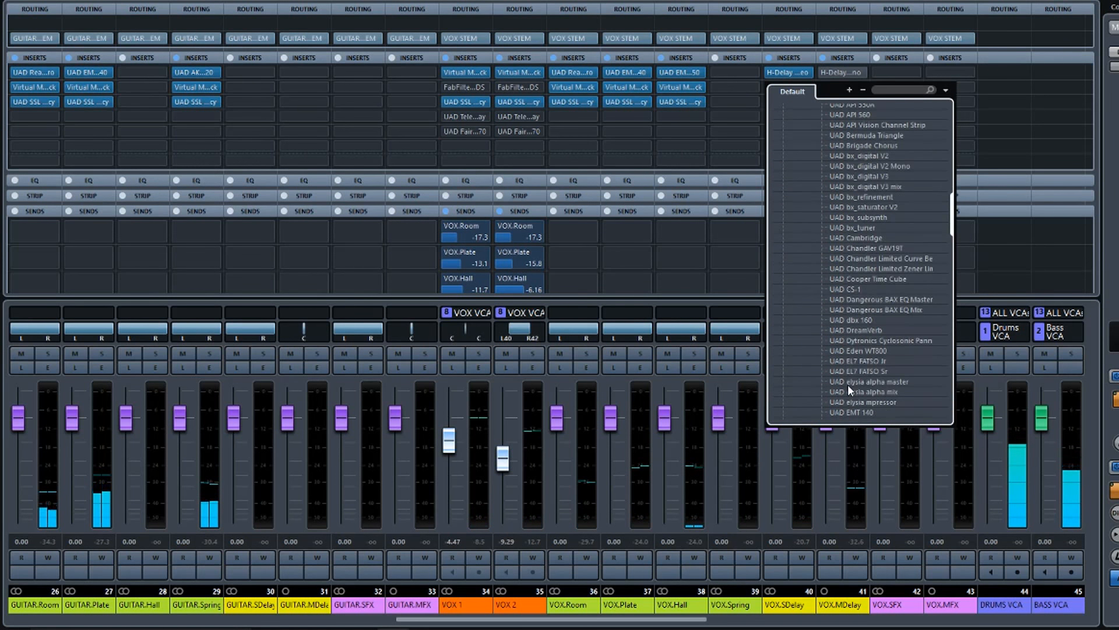
scroll(848, 384, "down", 4)
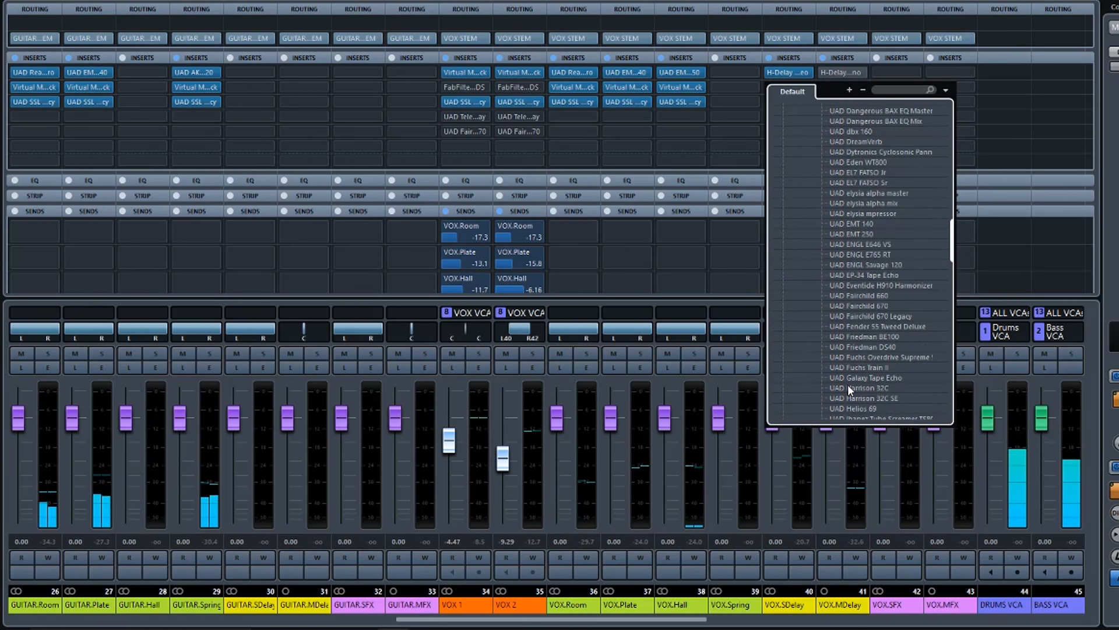
scroll(848, 384, "down", 1)
scroll(848, 384, "down", 1)
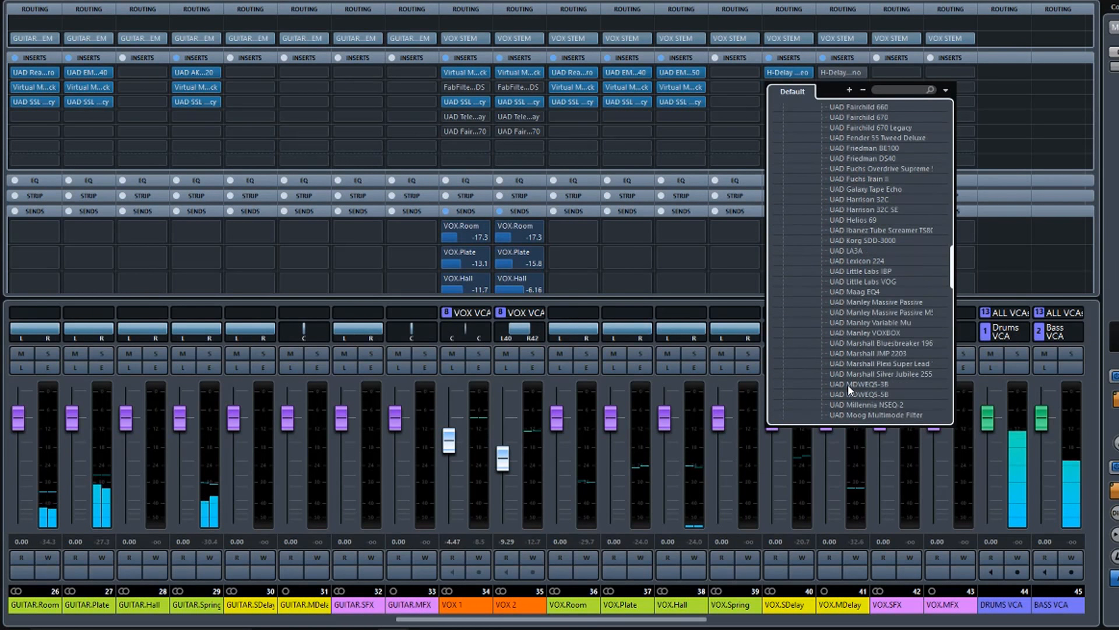
scroll(848, 383, "down", 1)
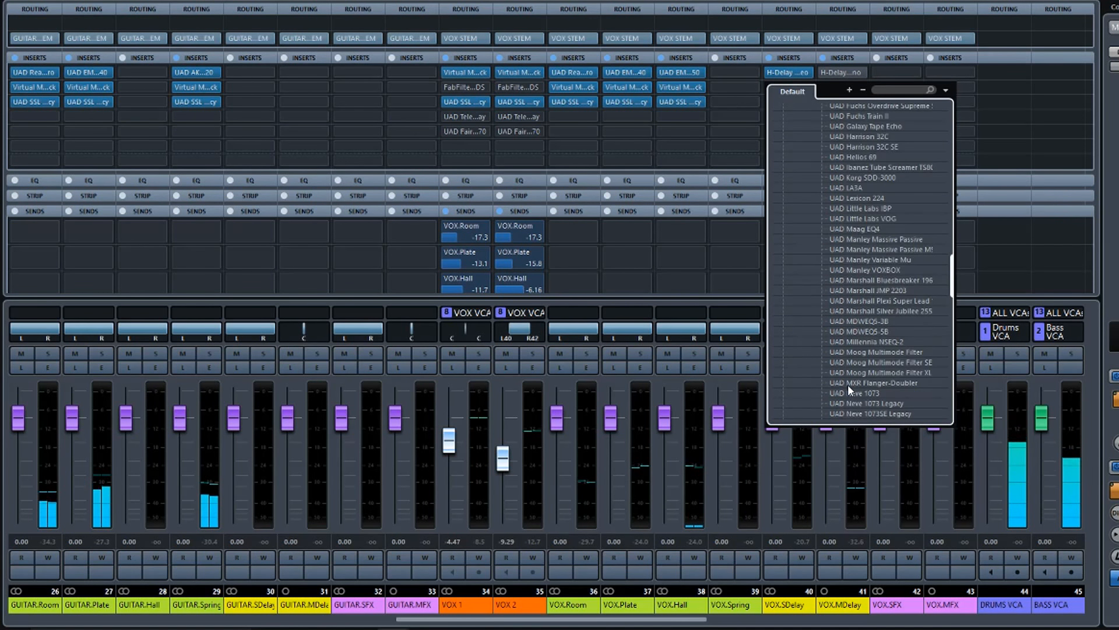
scroll(847, 383, "down", 3)
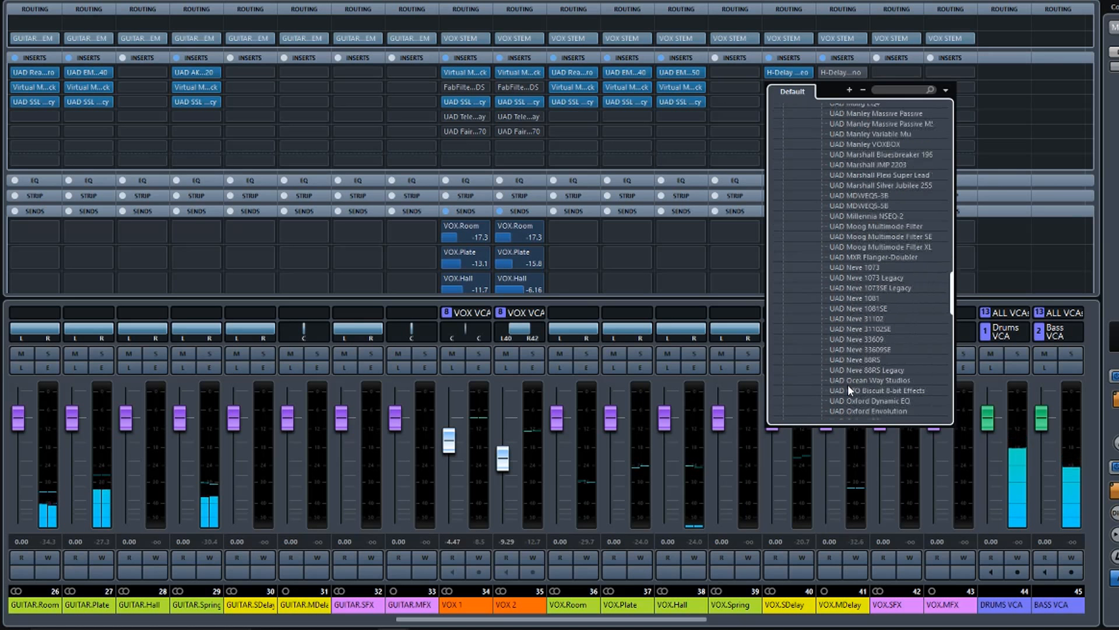
scroll(848, 384, "down", 1)
scroll(847, 383, "down", 2)
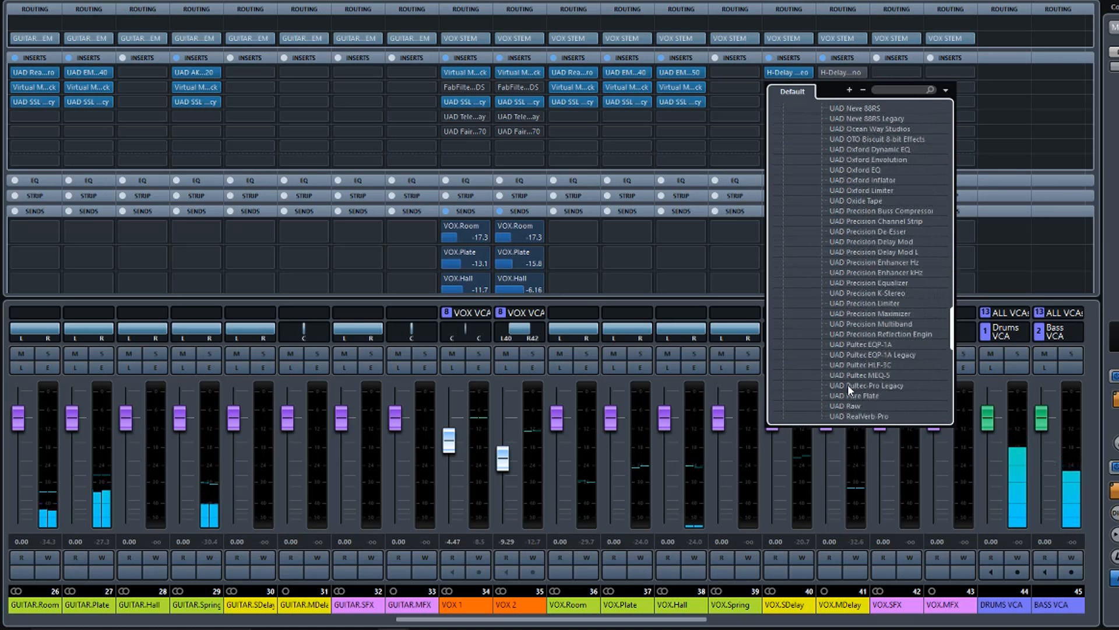
scroll(848, 384, "down", 4)
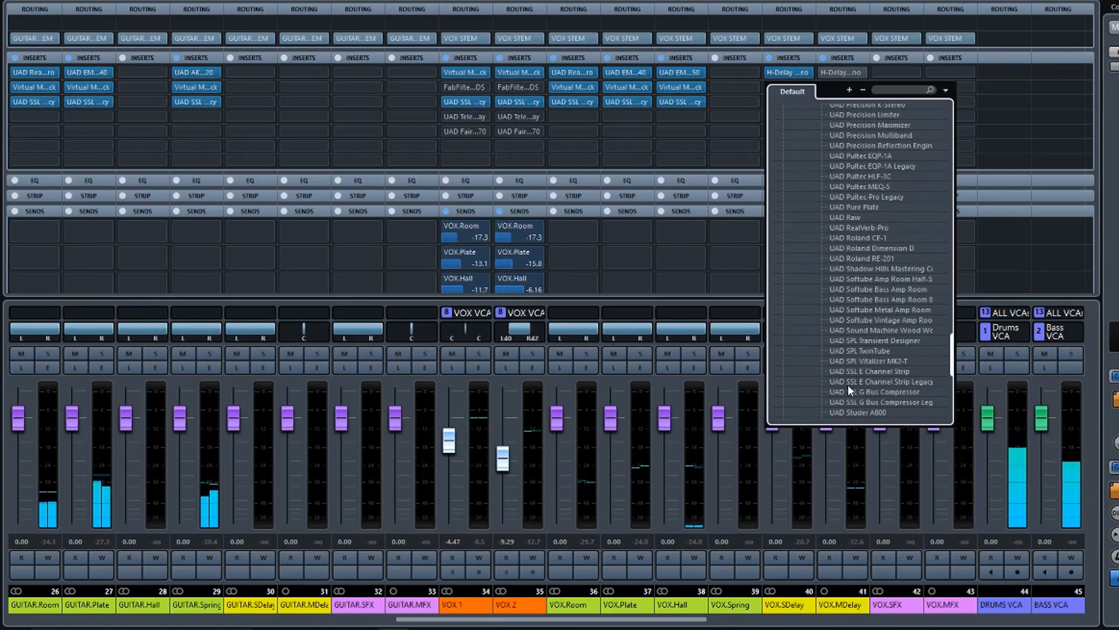
scroll(848, 383, "down", 4)
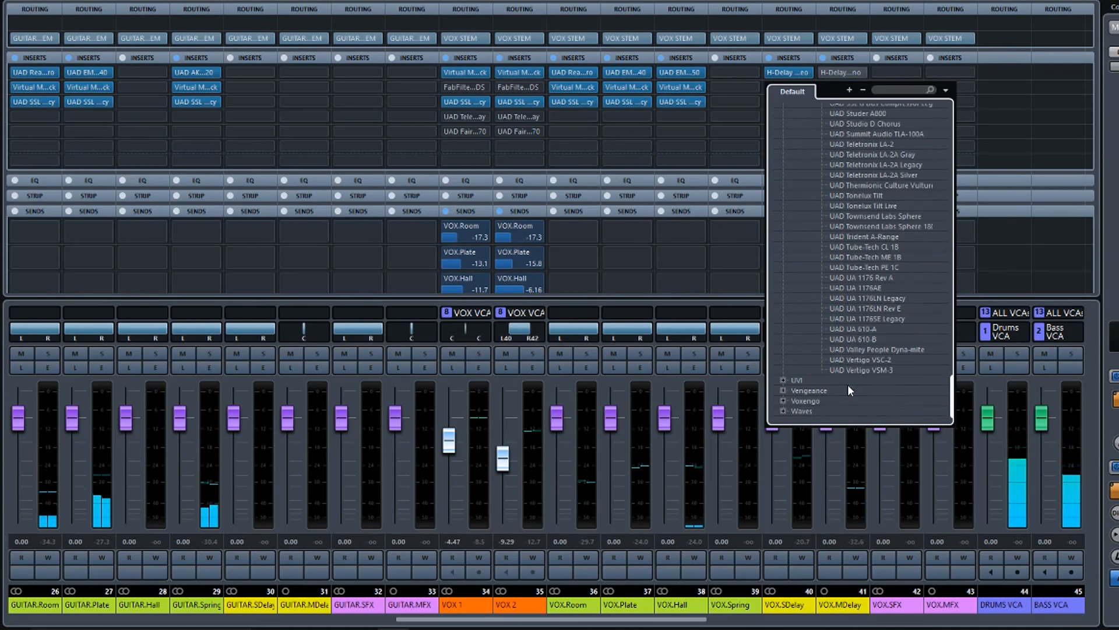
scroll(848, 383, "up", 12)
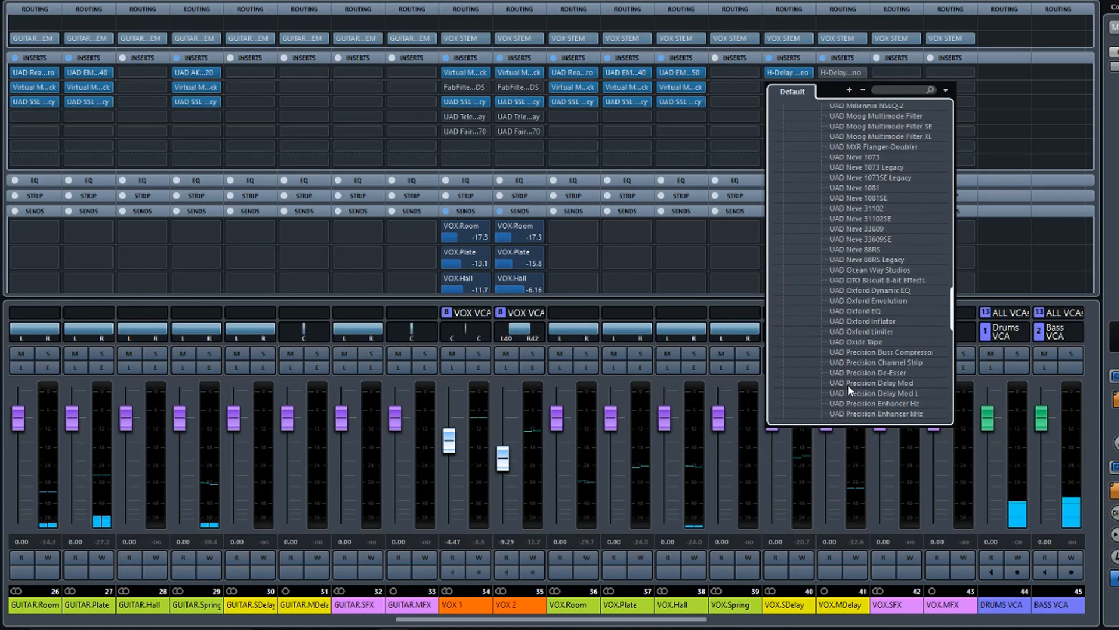
scroll(847, 384, "up", 8)
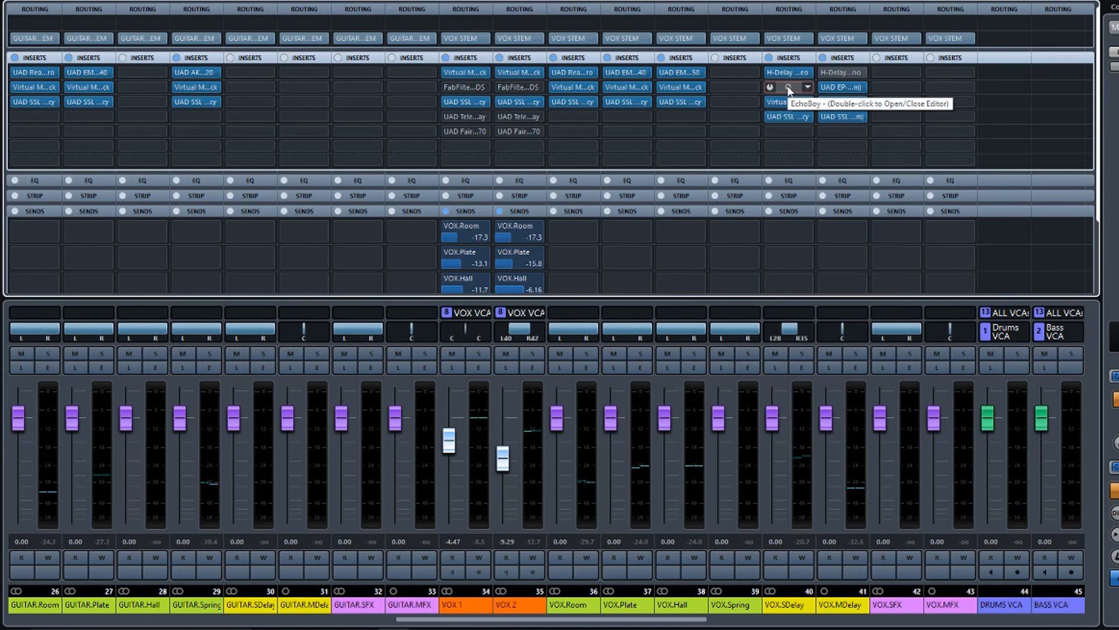
Resume playback and replace EchoBoy in VOX.SDelay's second insert with UAD Galaxy Tape Echo
key("space")
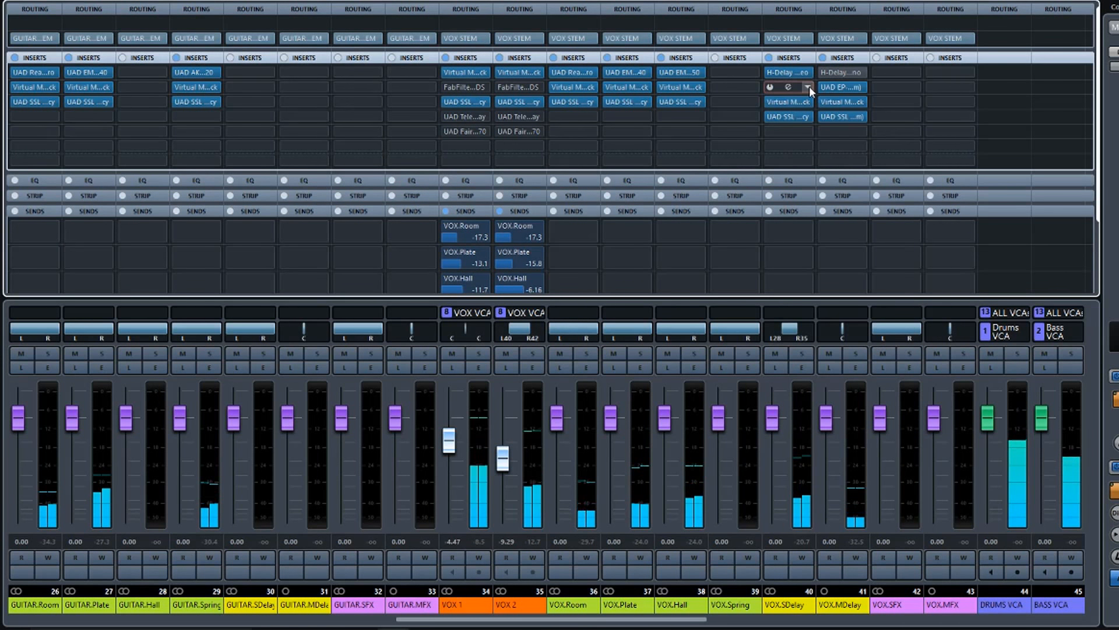
left_click(809, 86)
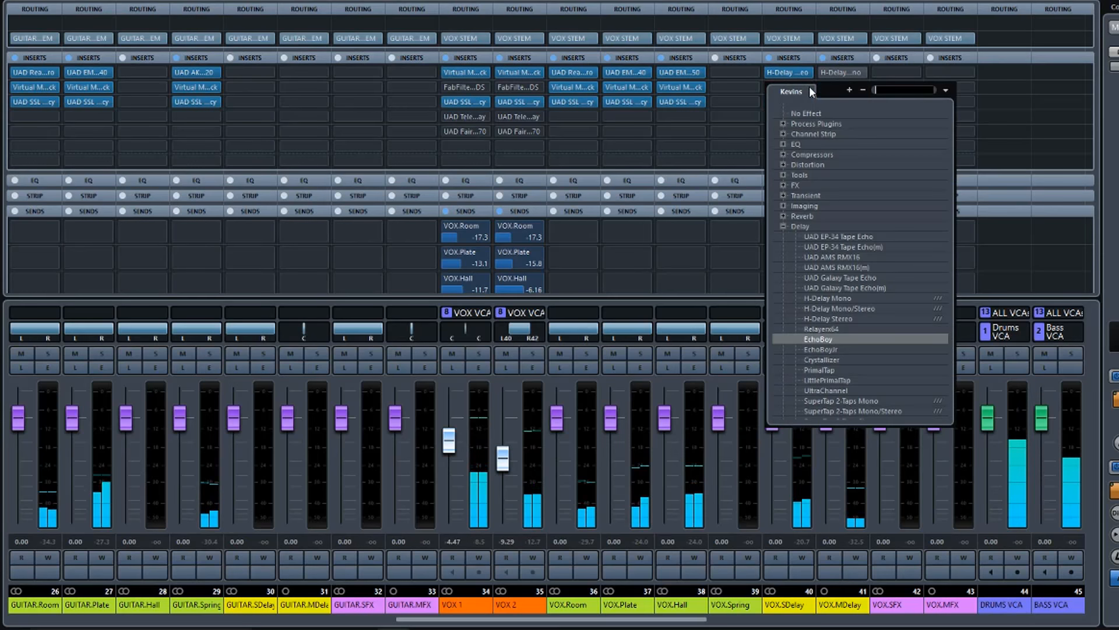
double_click(844, 279)
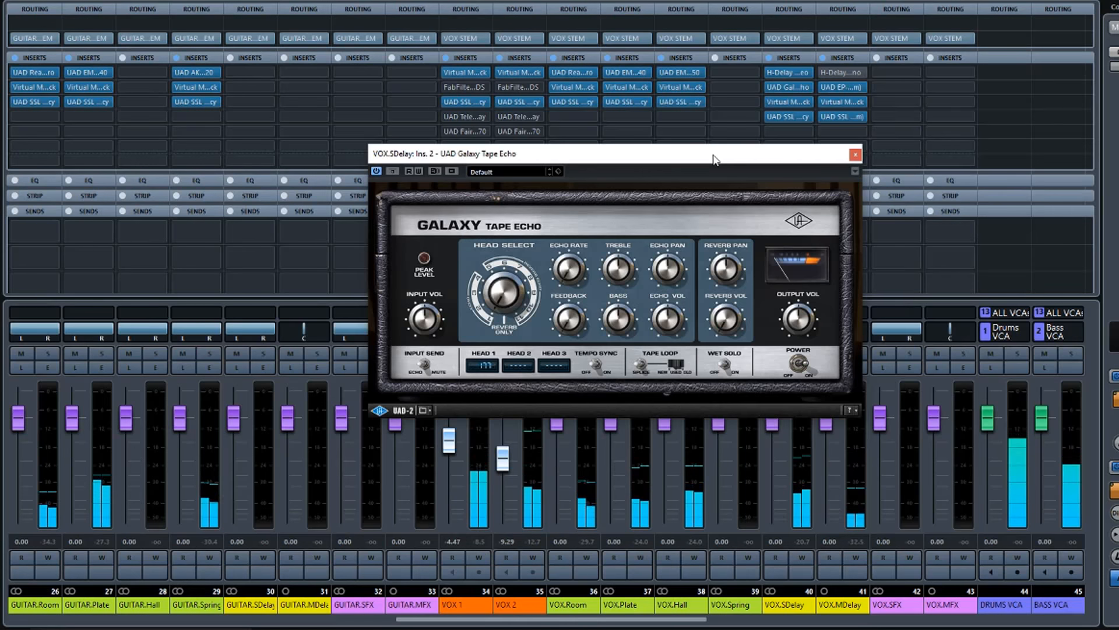
left_click_drag(715, 159, 890, 218)
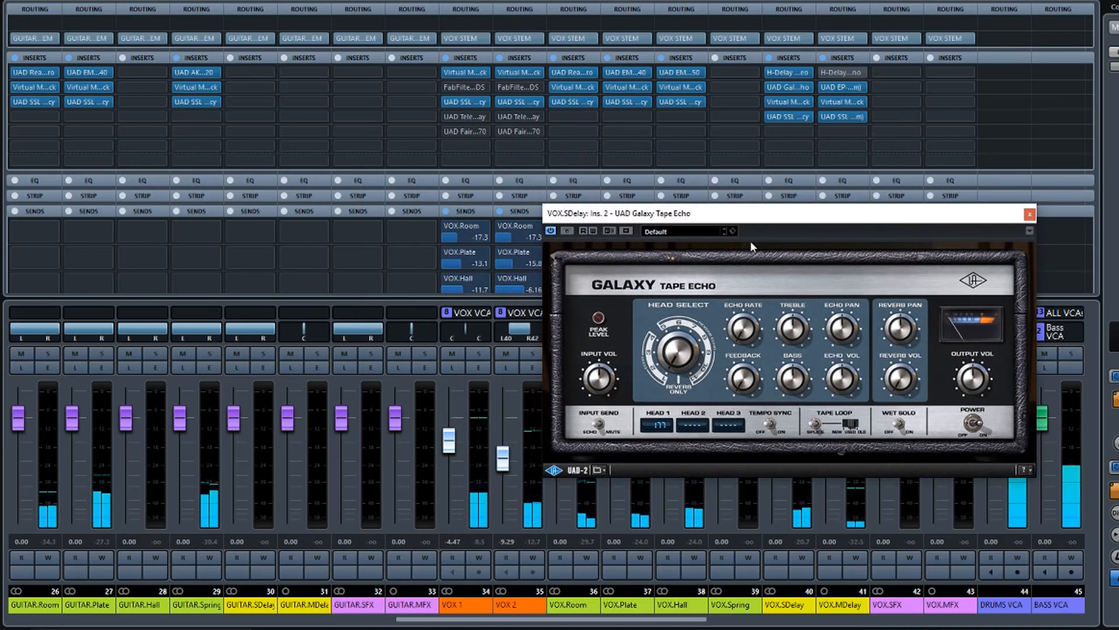
Load the JC-Vocal Sustain Delay preset in Galaxy Tape Echo and switch off the H-Delay insert on VOX.SDelay
left_click(700, 233)
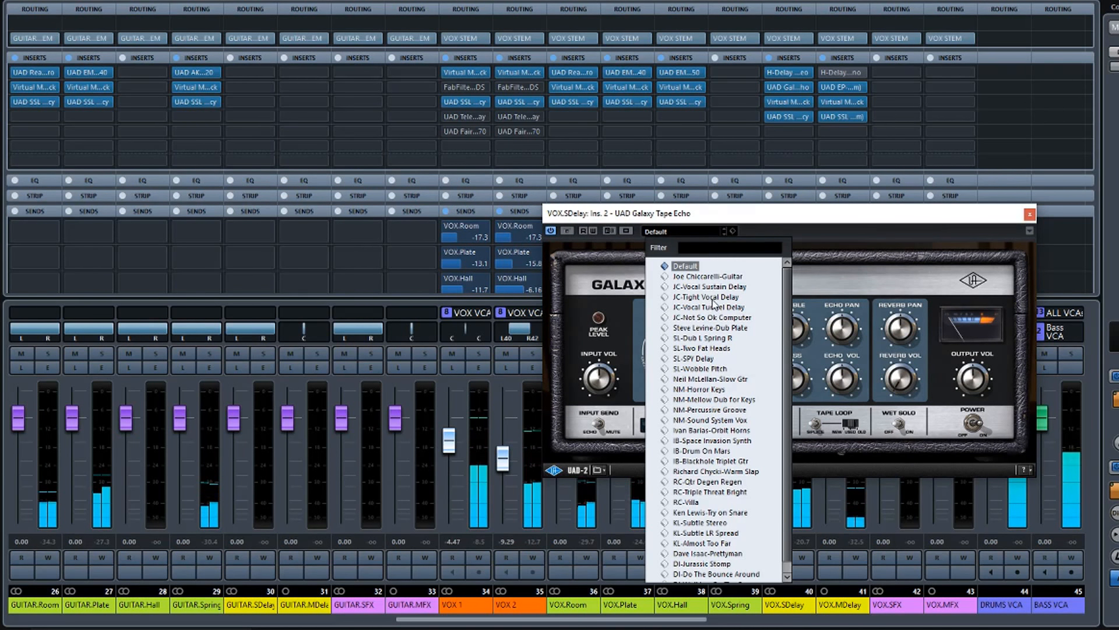
left_click(710, 286)
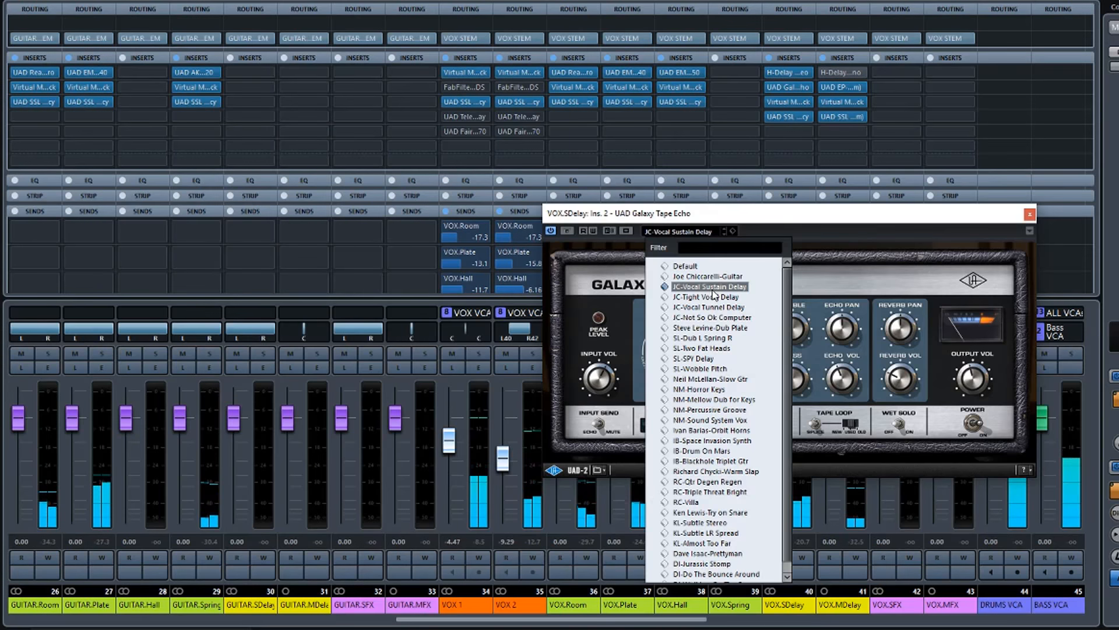
left_click(770, 72)
left_click_drag(770, 219, 816, 237)
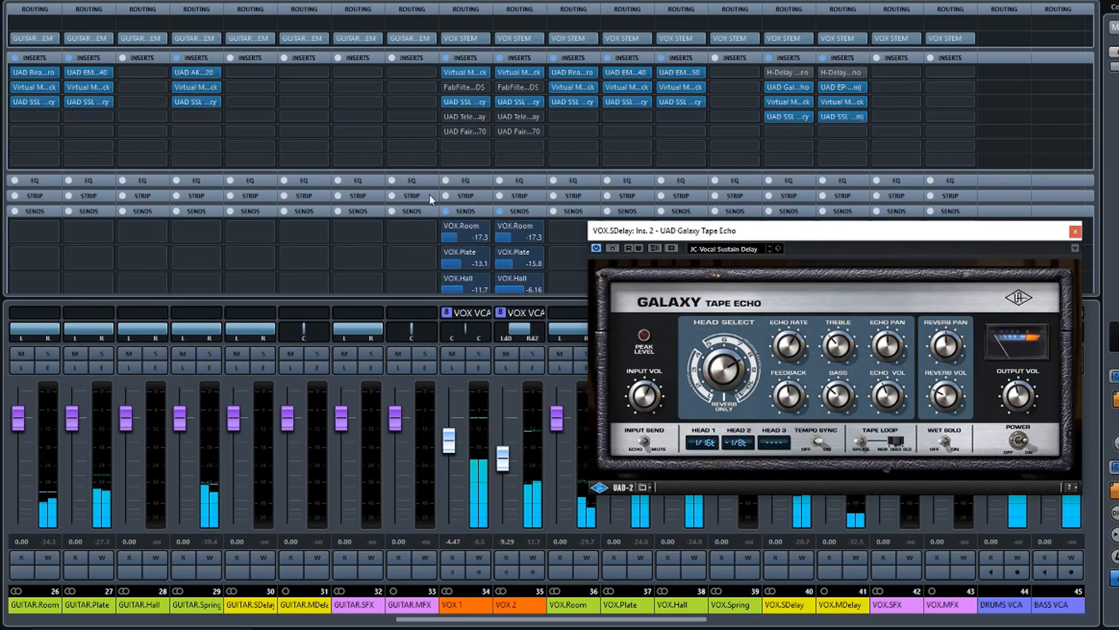
Show the channel sends and raise VOX 1's VOX.SDelay send level to -0.81 dB
left_click(464, 211)
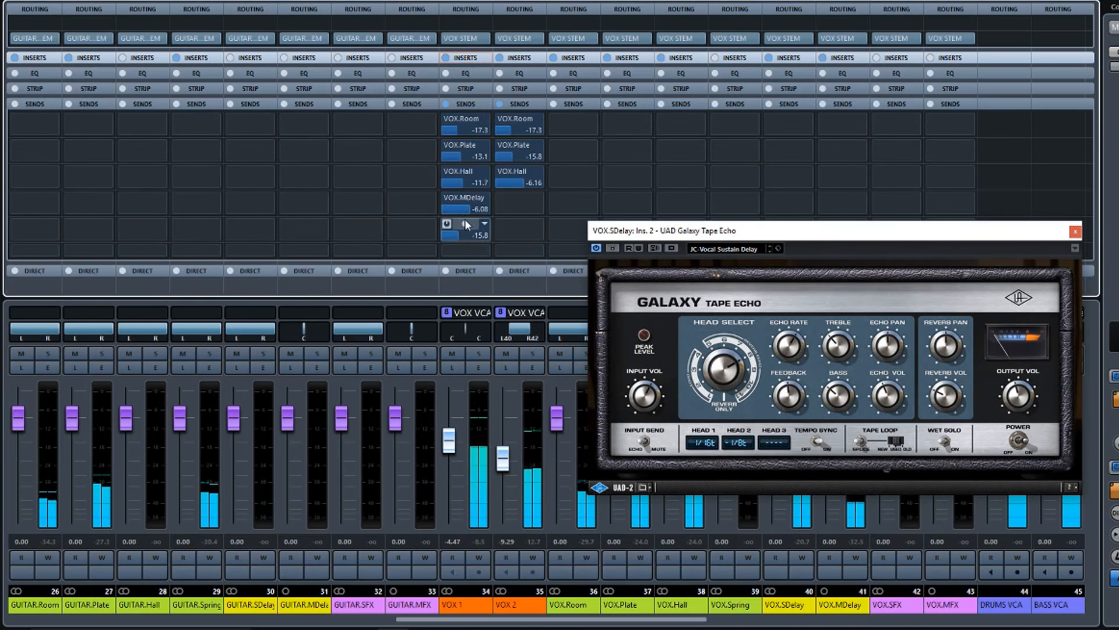
left_click(460, 236)
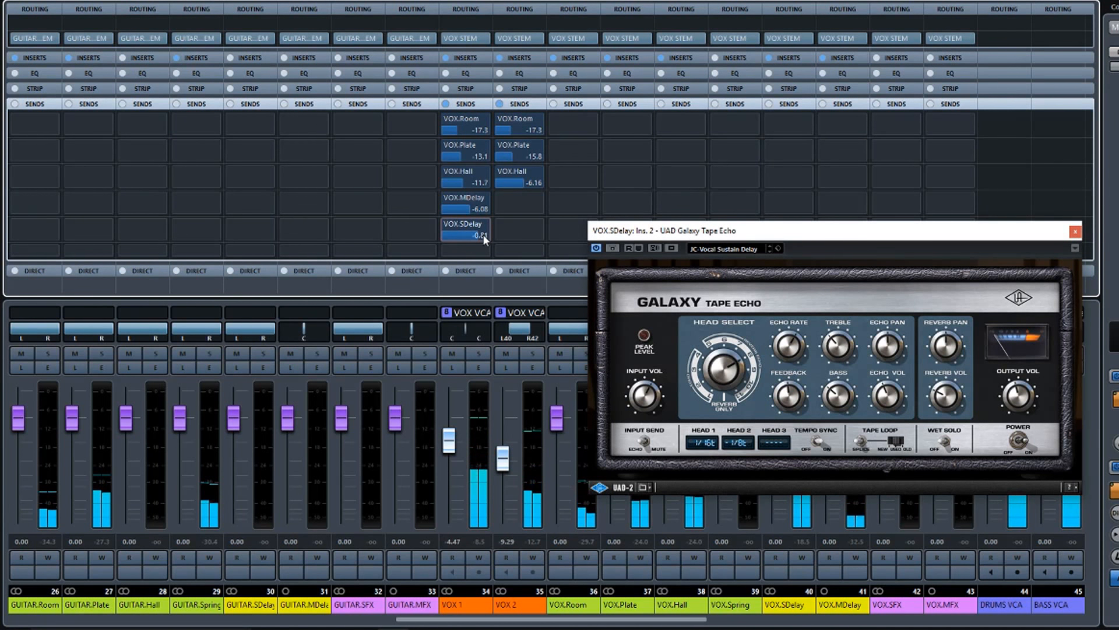
left_click_drag(705, 235, 674, 211)
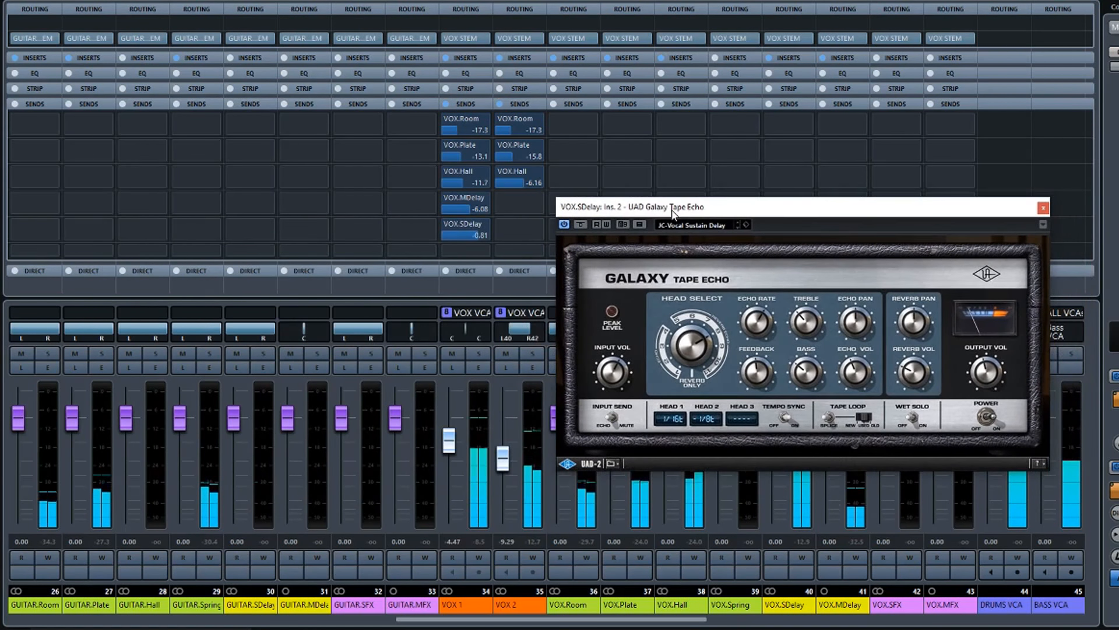
Try the JC-Tight Vocal Delay and JC-Vocal Tunnel Delay presets in Galaxy Tape Echo
left_click(688, 224)
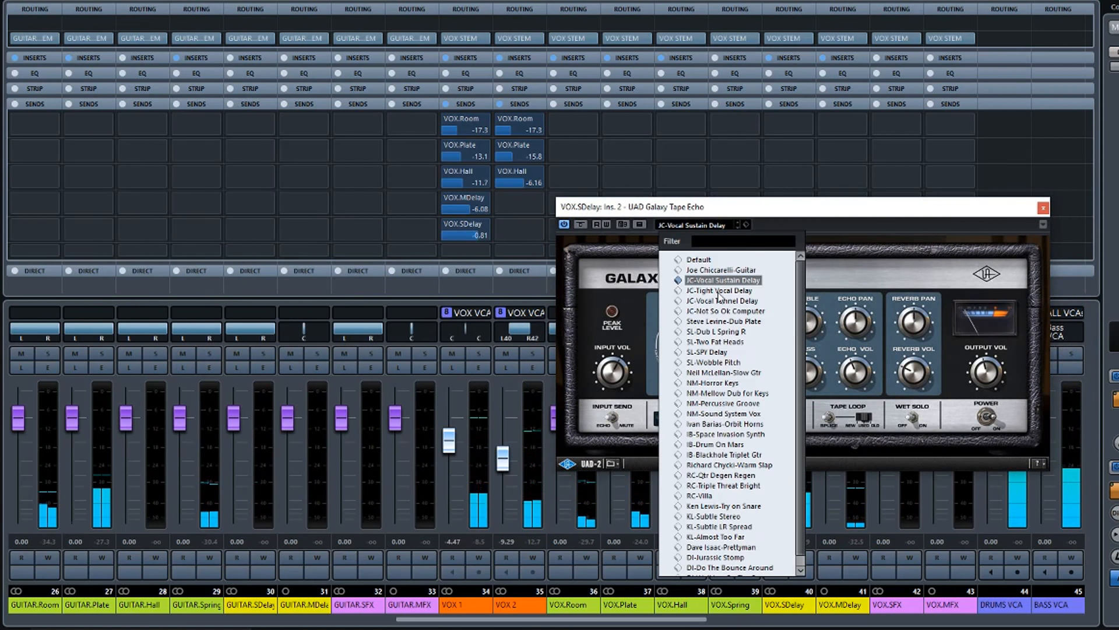
left_click(718, 291)
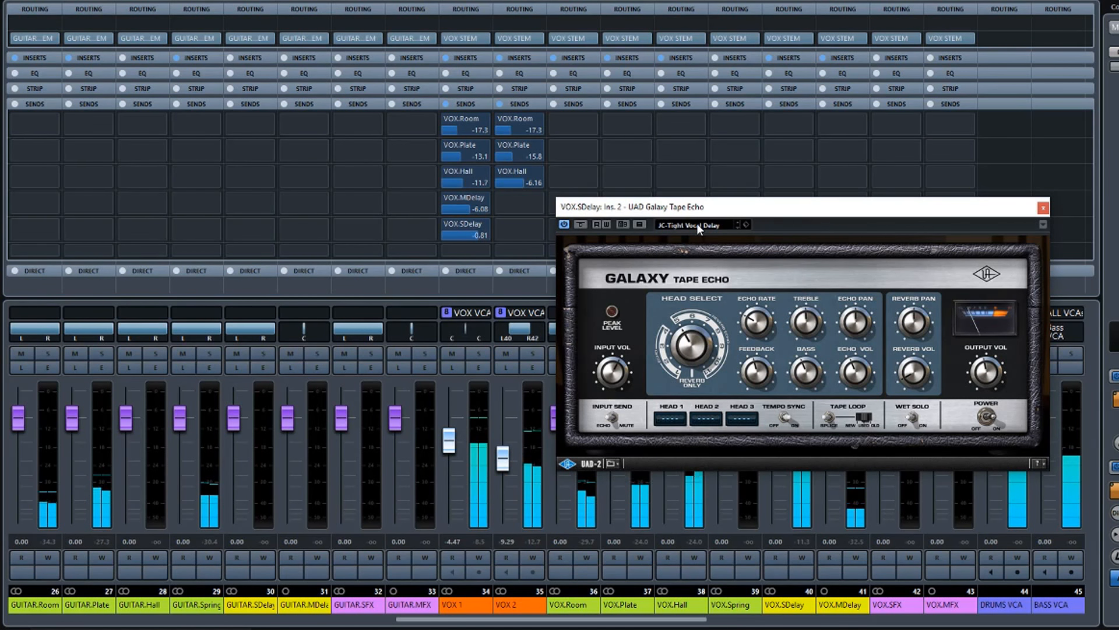
left_click(698, 224)
left_click(716, 301)
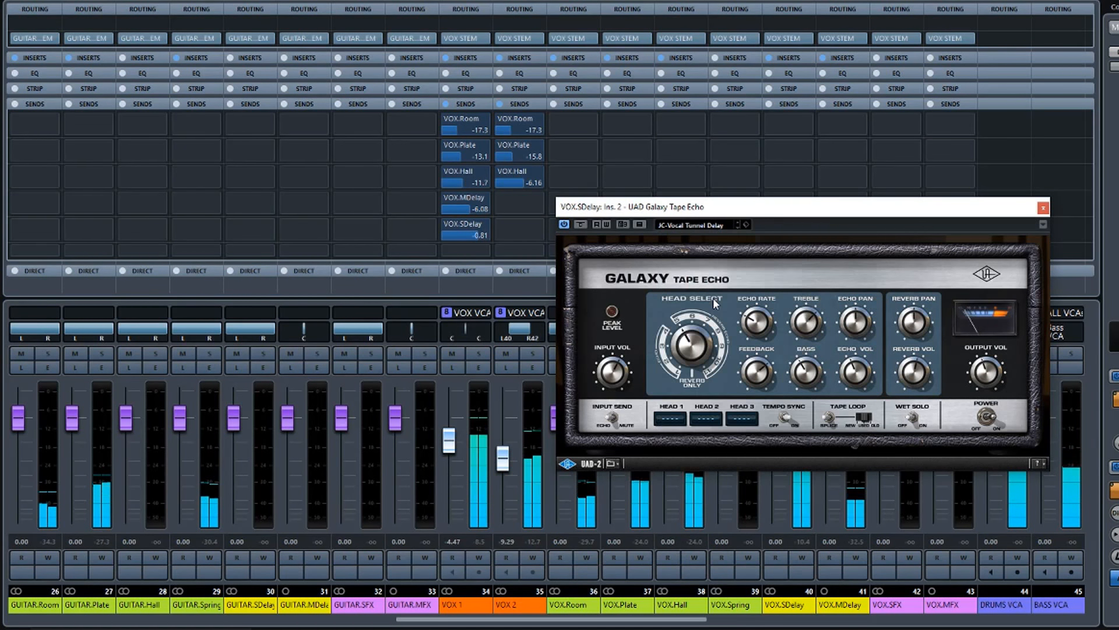
Load the KL-Subtle Stereo preset in Galaxy Tape Echo and lower VOX 1's VOX.SDelay send to -11.1 dB
left_click(702, 225)
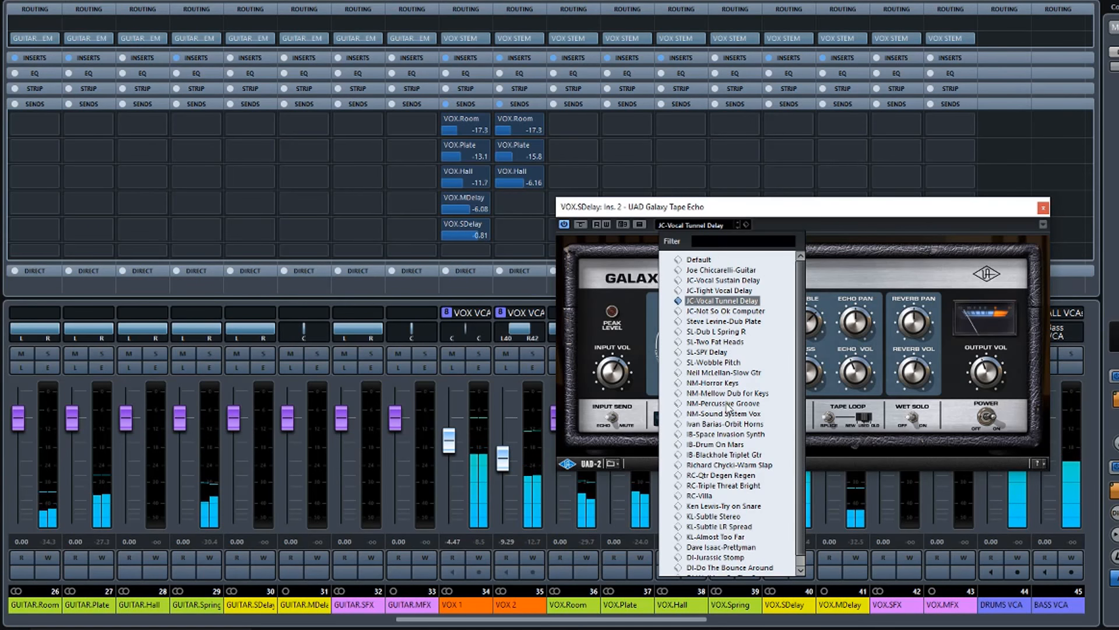
scroll(728, 406, "down", 1)
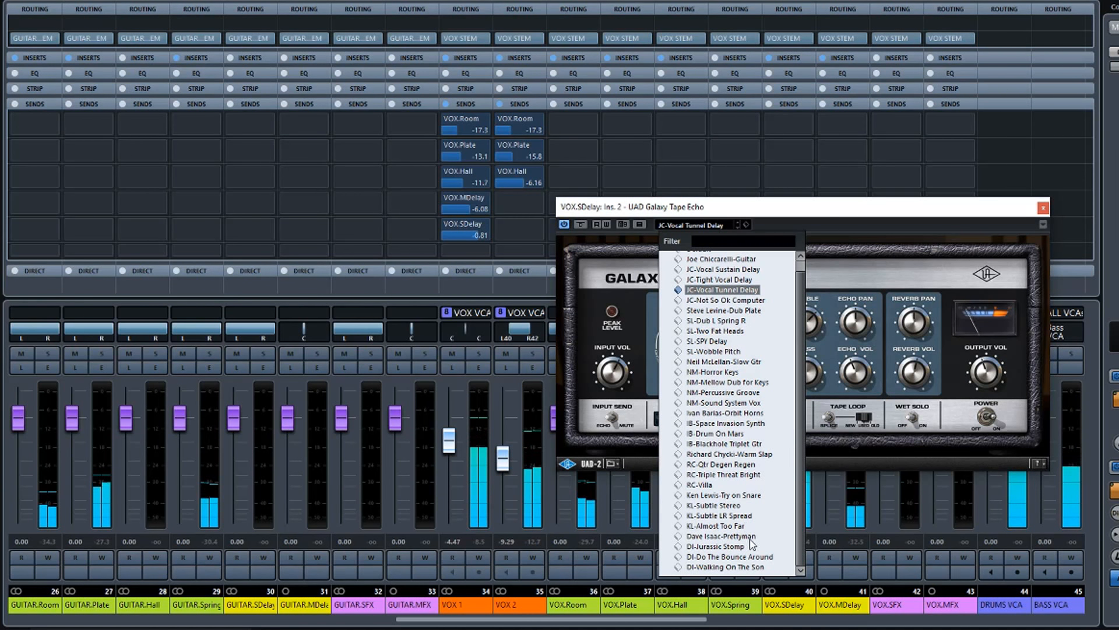
left_click(722, 505)
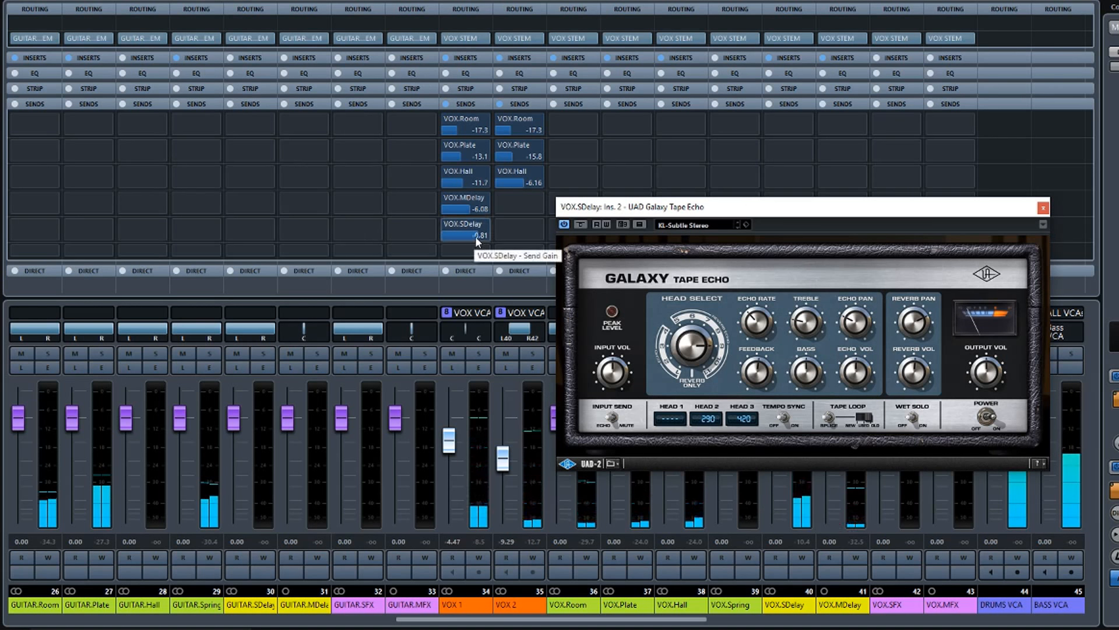
left_click_drag(476, 236, 461, 239)
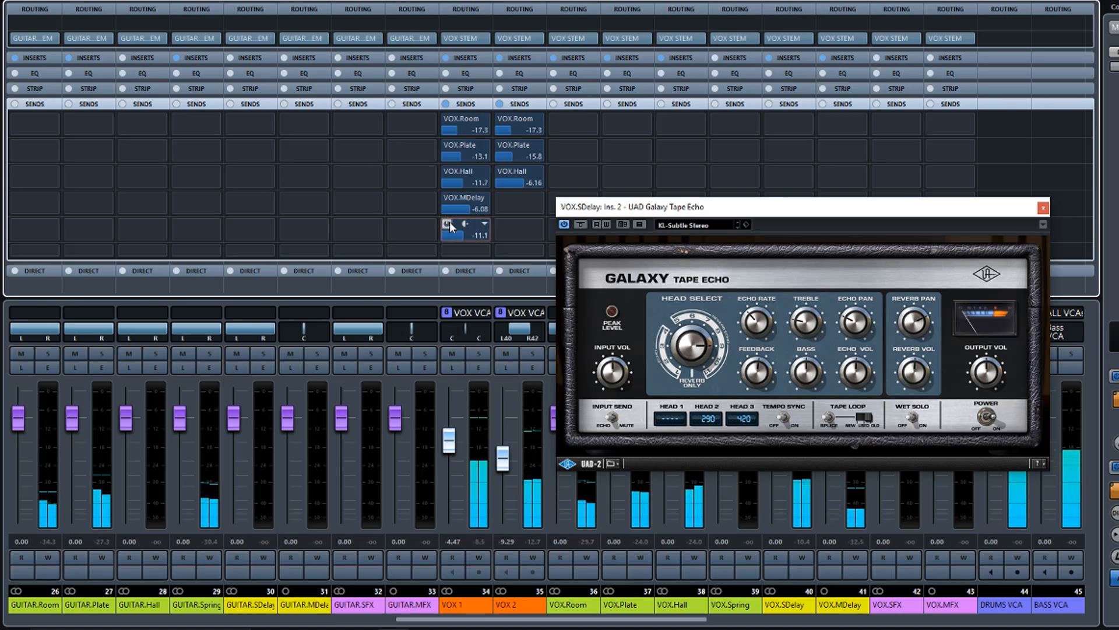
Solo VOX 1, reactivate its VOX.SDelay send for comparison and raise the send level to -6.89 dB
mouse_move(448, 226)
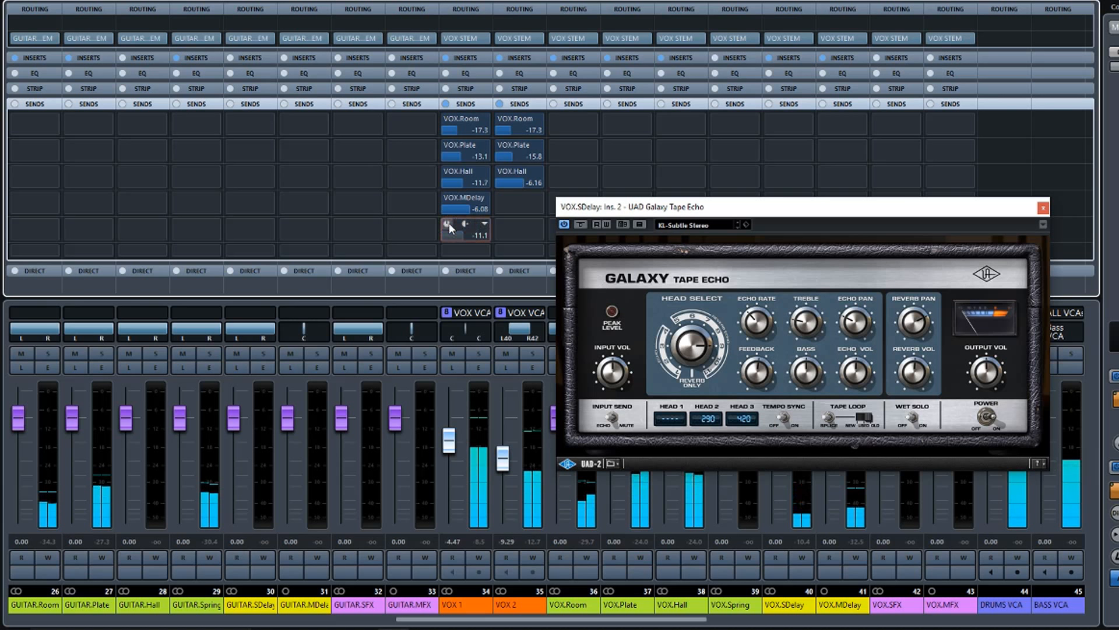
left_click(477, 353)
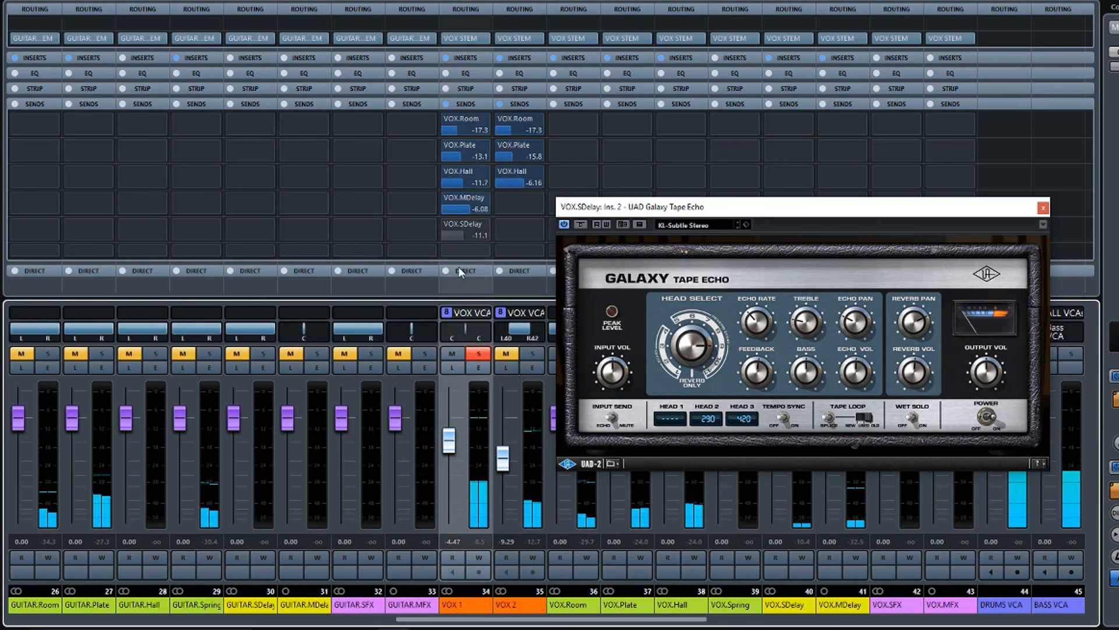
mouse_move(446, 226)
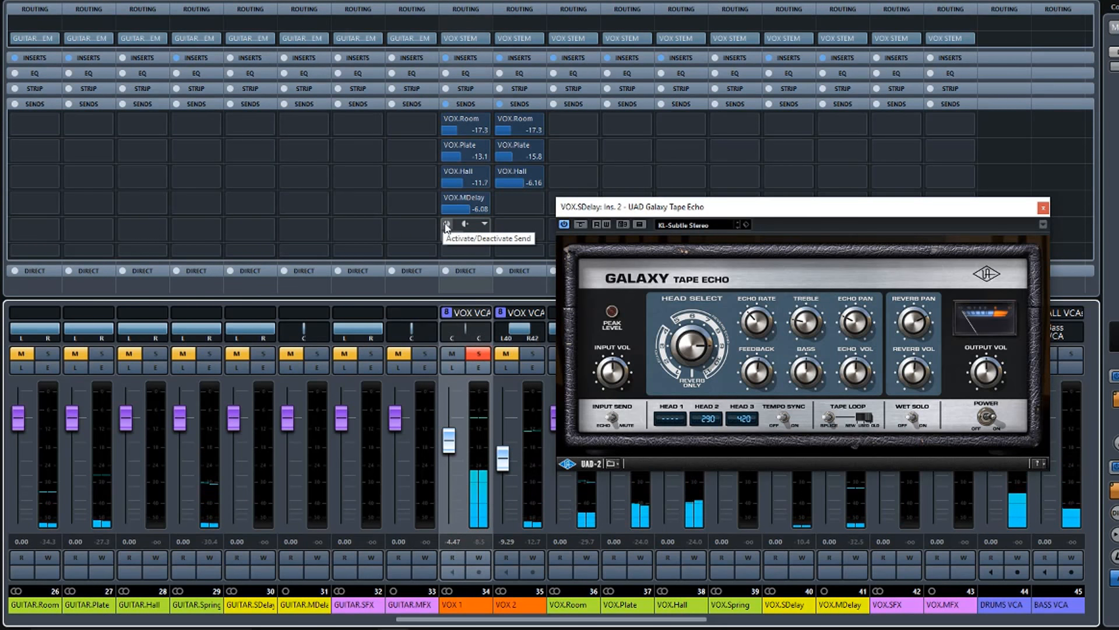
left_click(447, 225)
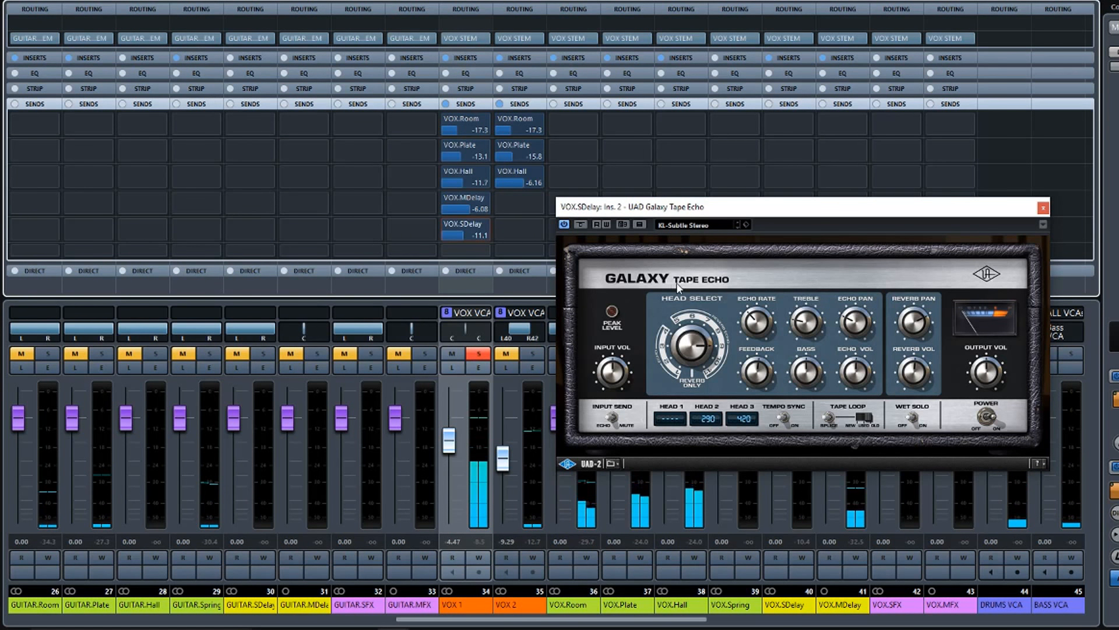
left_click_drag(463, 234, 470, 234)
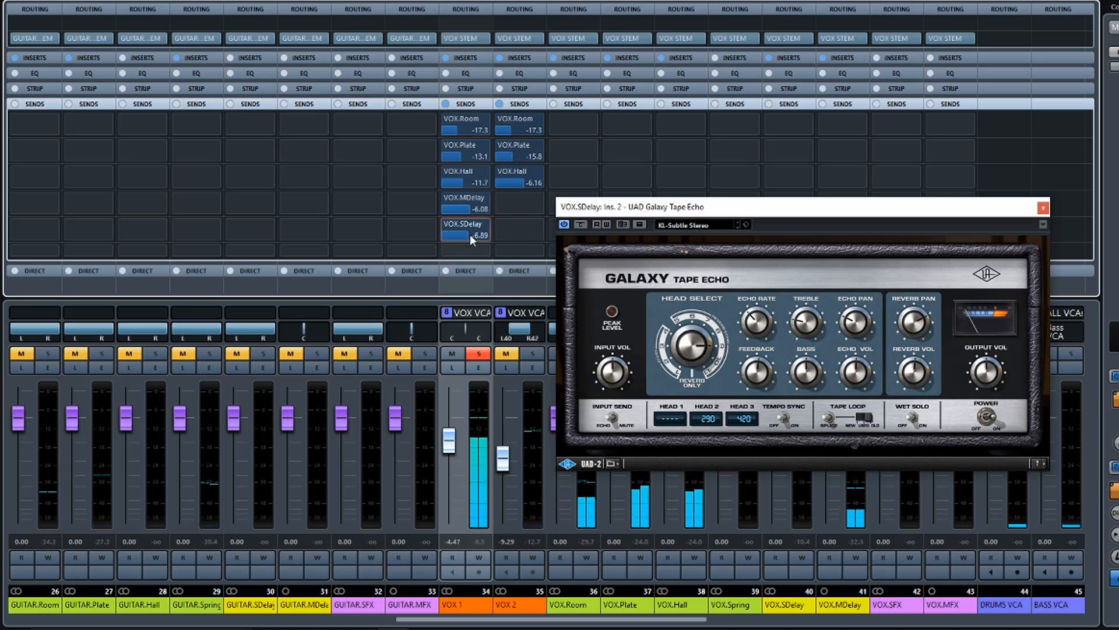
Try the JC-Vocal Tunnel Delay, NM-Horror Keys and Steve Levine-Dub Plate presets in Galaxy Tape Echo
left_click(703, 225)
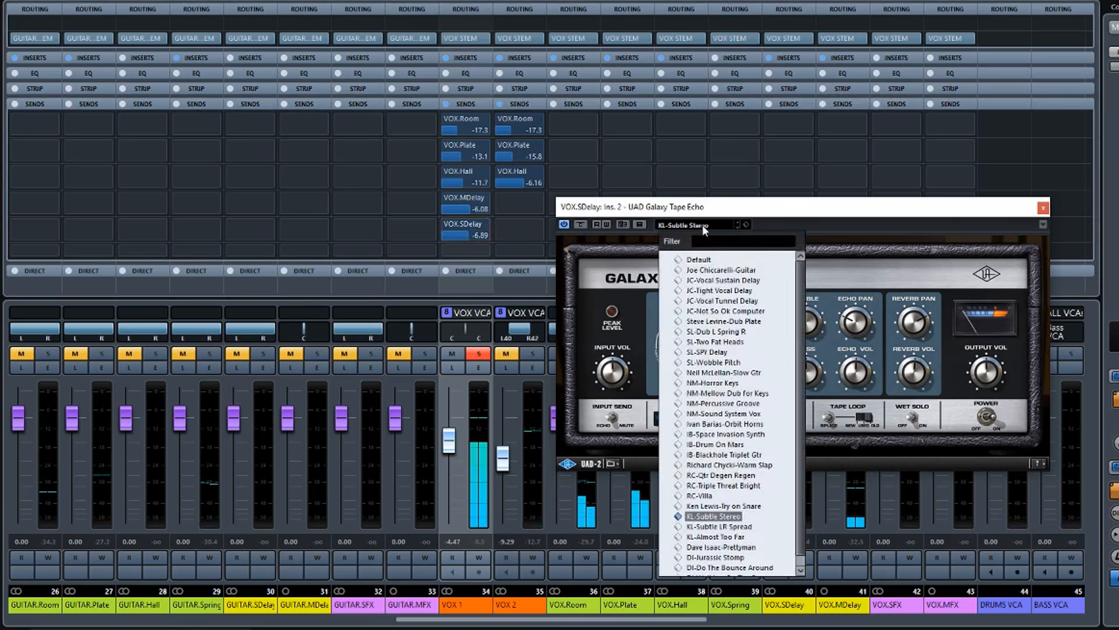
left_click(718, 301)
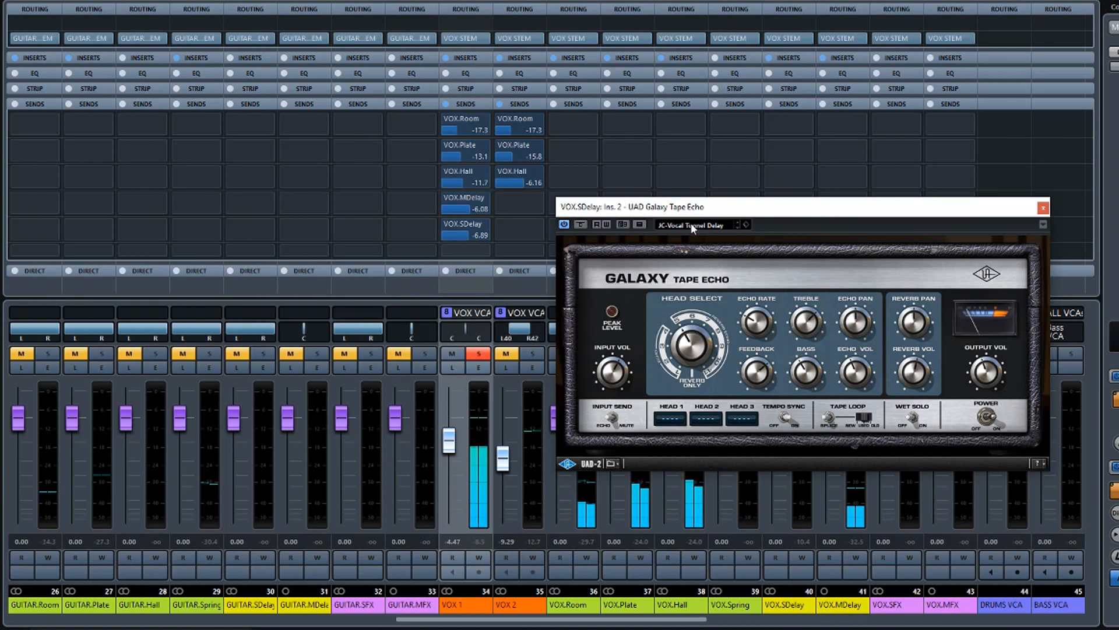
left_click(477, 354)
left_click(478, 354)
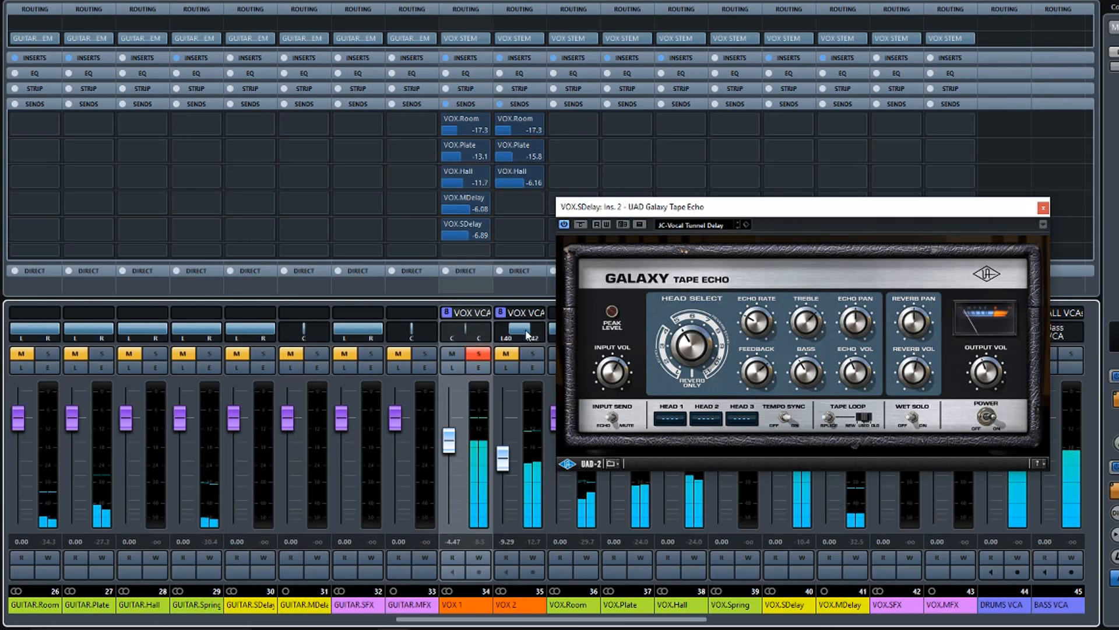
left_click(705, 223)
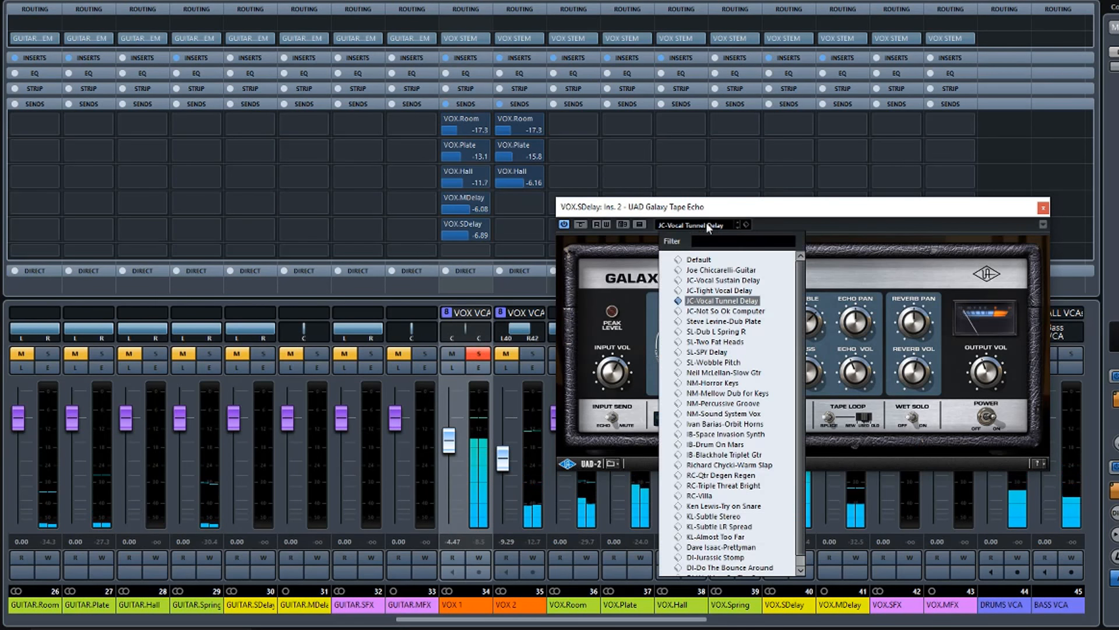
left_click(722, 383)
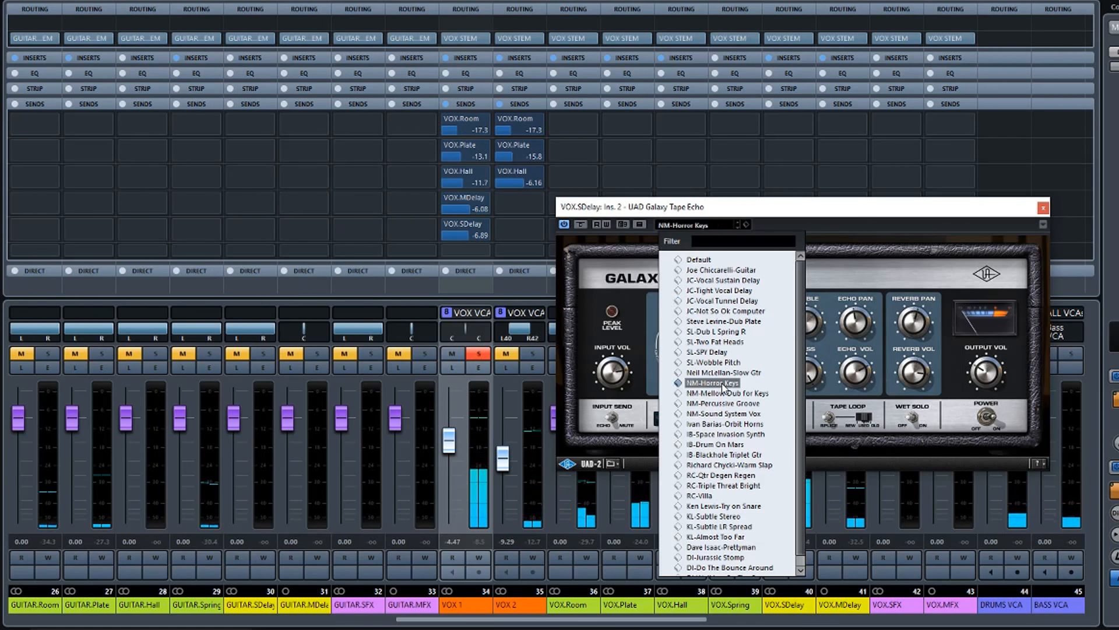
left_click(691, 226)
left_click(719, 322)
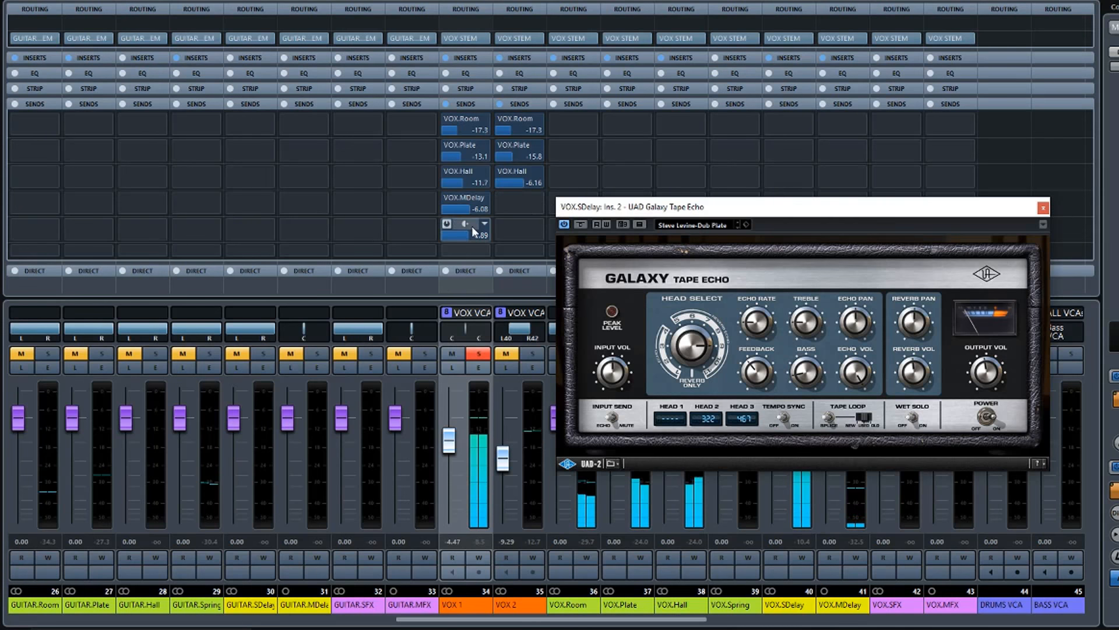
Load Galaxy Tape Echo's JC-Tight Vocal Delay preset, set VOX 1's VOX.SDelay send to -10.6 dB, and close the plugin with VOX 1 unsoloed
left_click(688, 226)
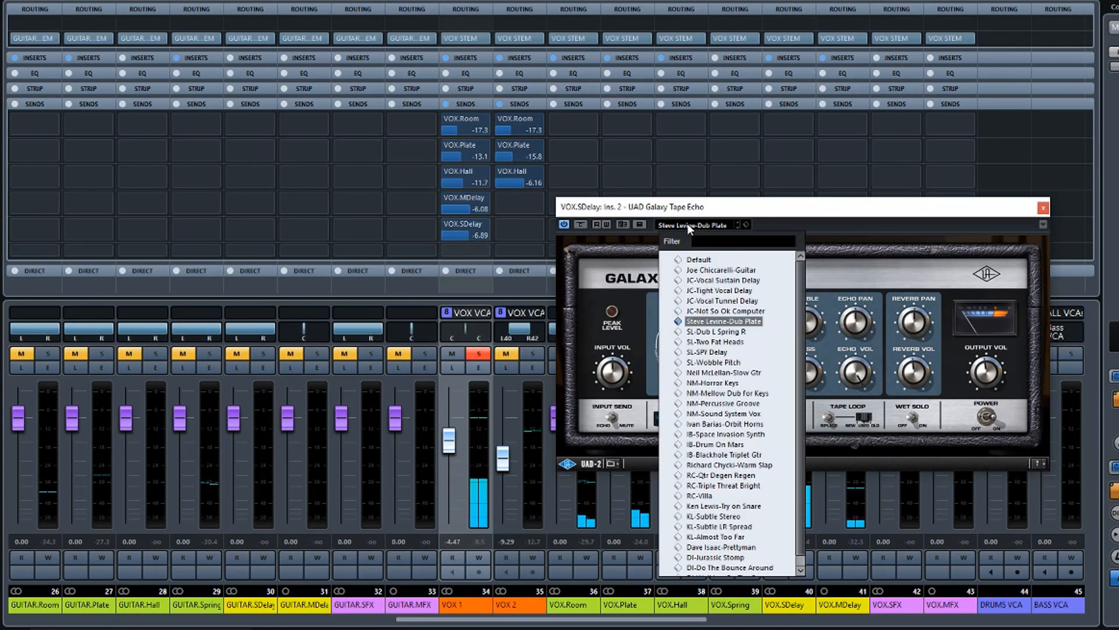
left_click(718, 290)
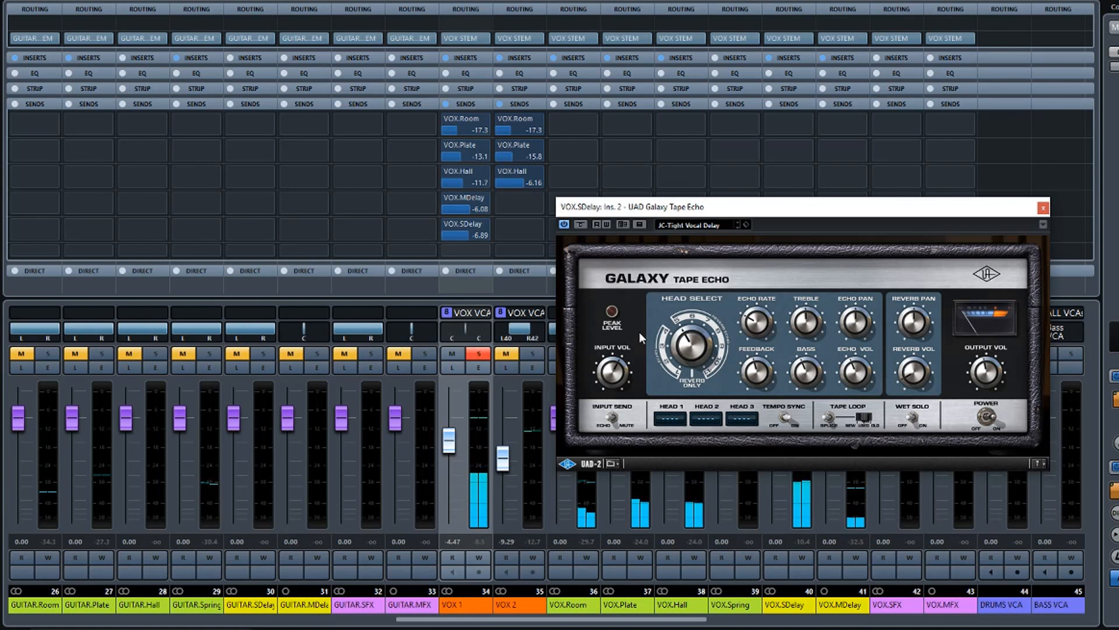
left_click(474, 236)
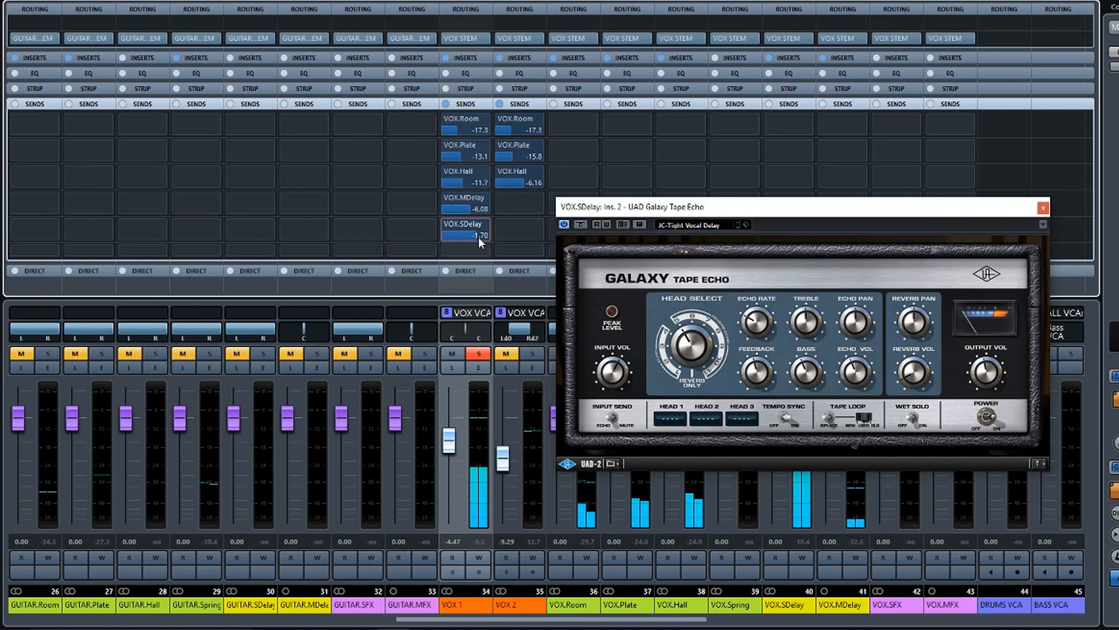
left_click_drag(478, 237, 464, 237)
left_click(479, 353)
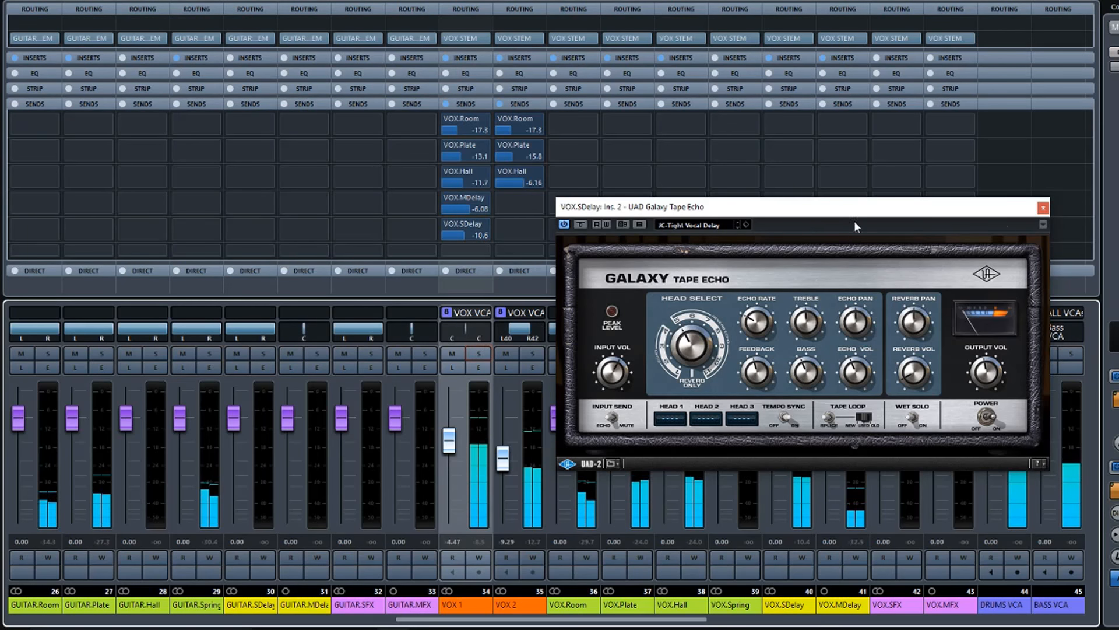
left_click(1043, 207)
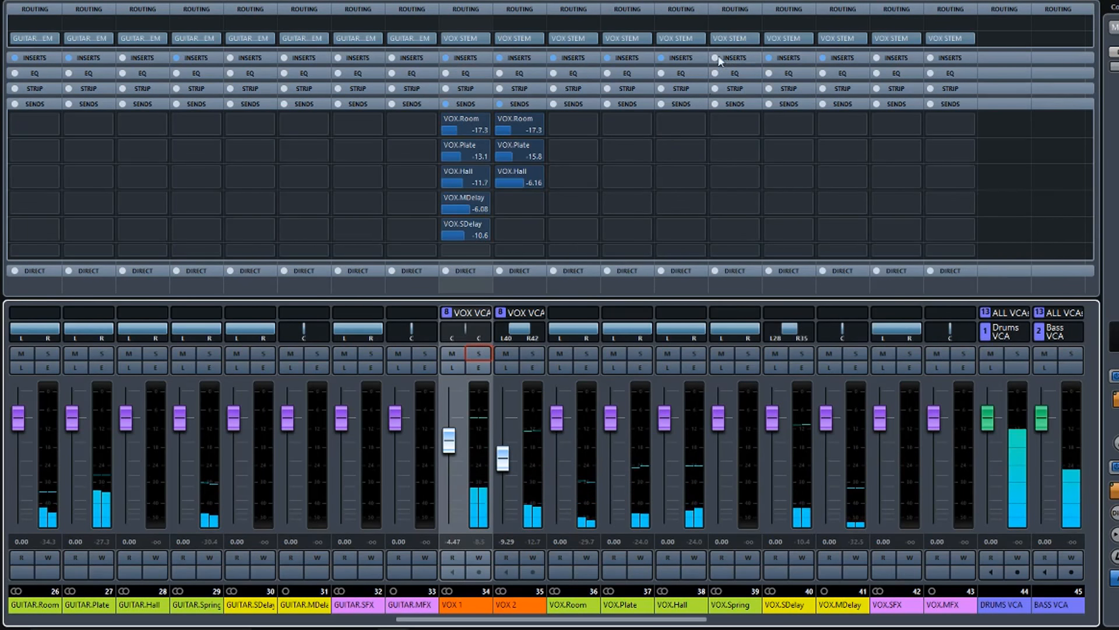
Switch VOX.SDelay from Galaxy Tape Echo back to the H-Delay insert and lower VOX 1's VOX.SDelay send to -15.3 dB
left_click(787, 58)
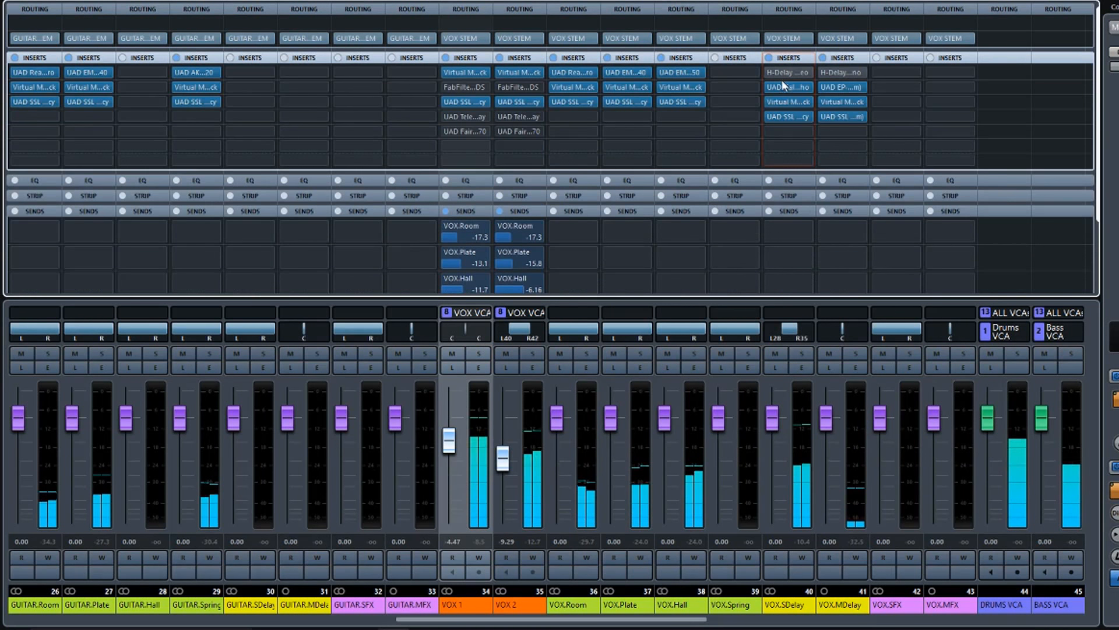
left_click(771, 85)
left_click(771, 71)
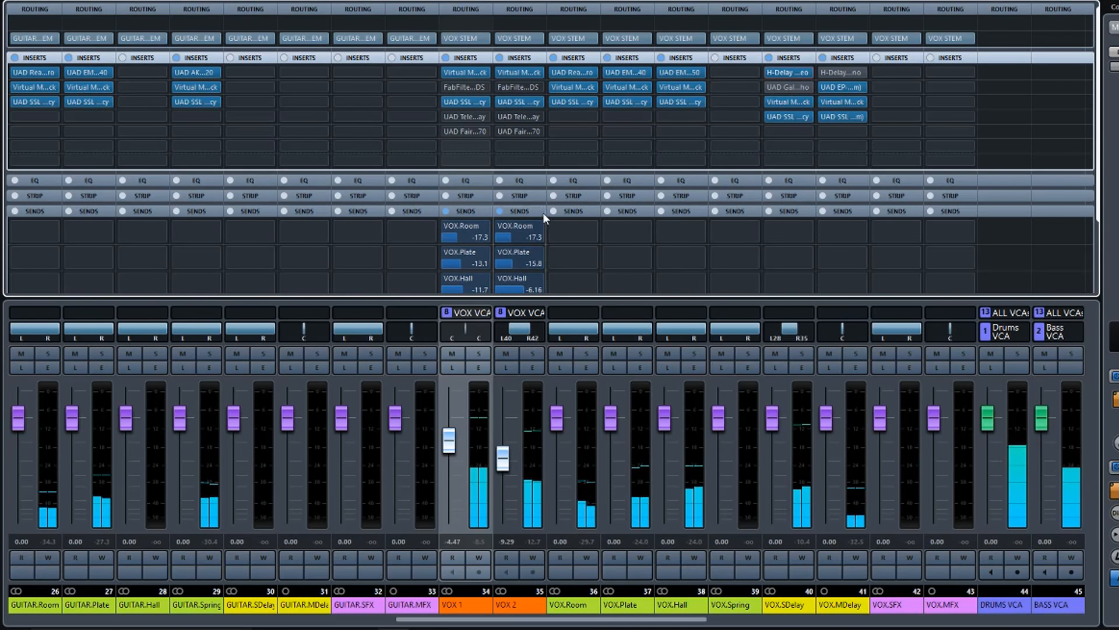
left_click(792, 57)
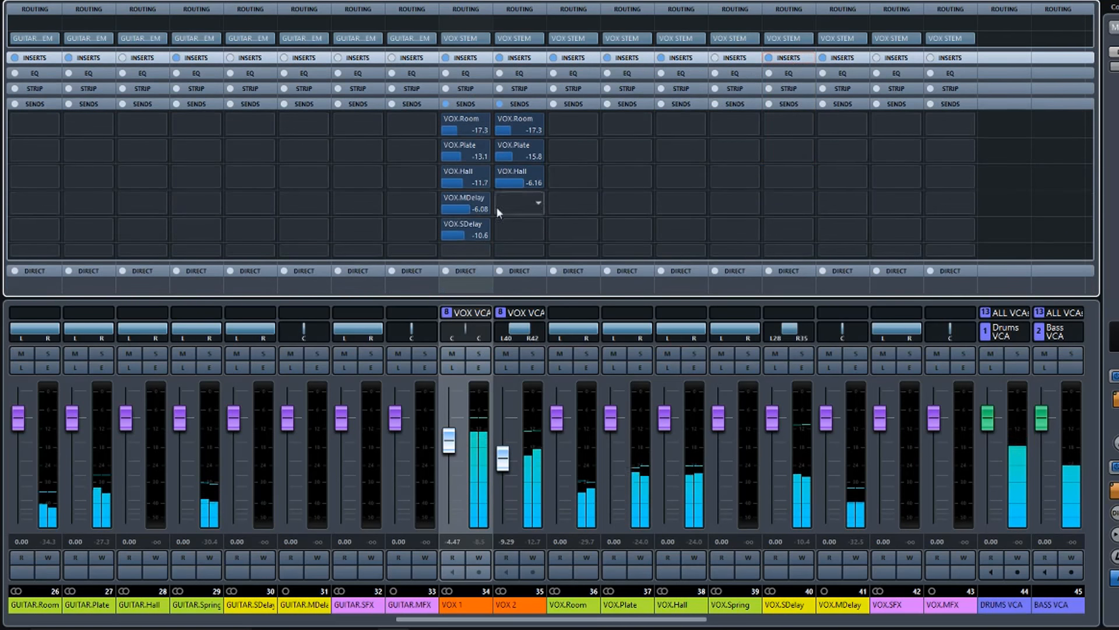
left_click_drag(464, 232, 455, 233)
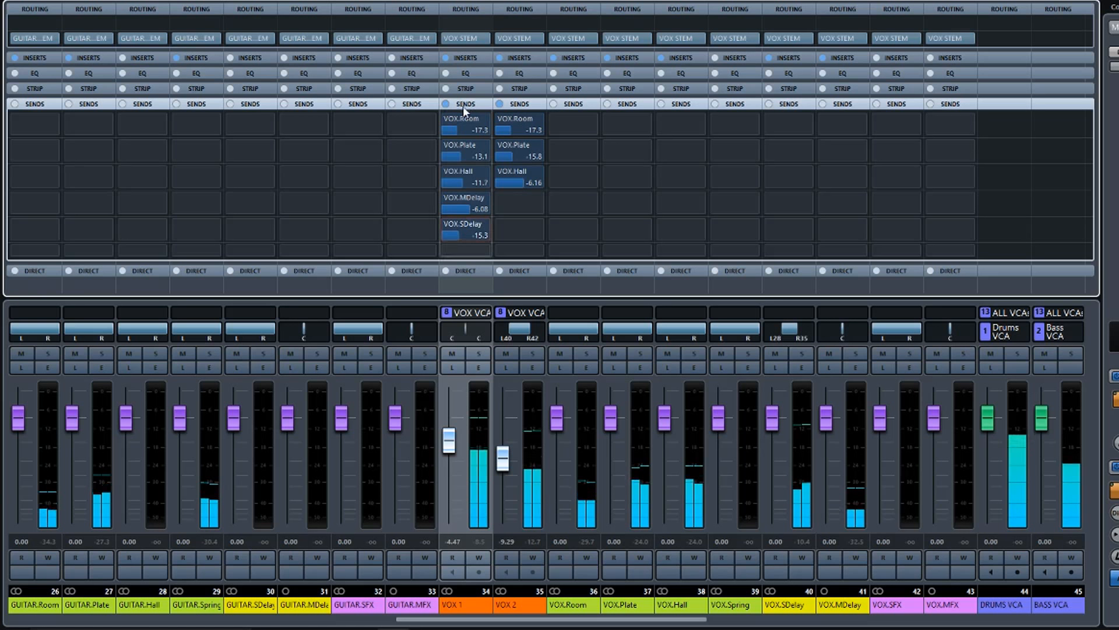
Raise the GUITAR.Spring sends to -4.24 dB on Lead Guitar 1 and Lead Guitar 2, and to -5.60 dB on Lead Guitar 3
left_click(466, 58)
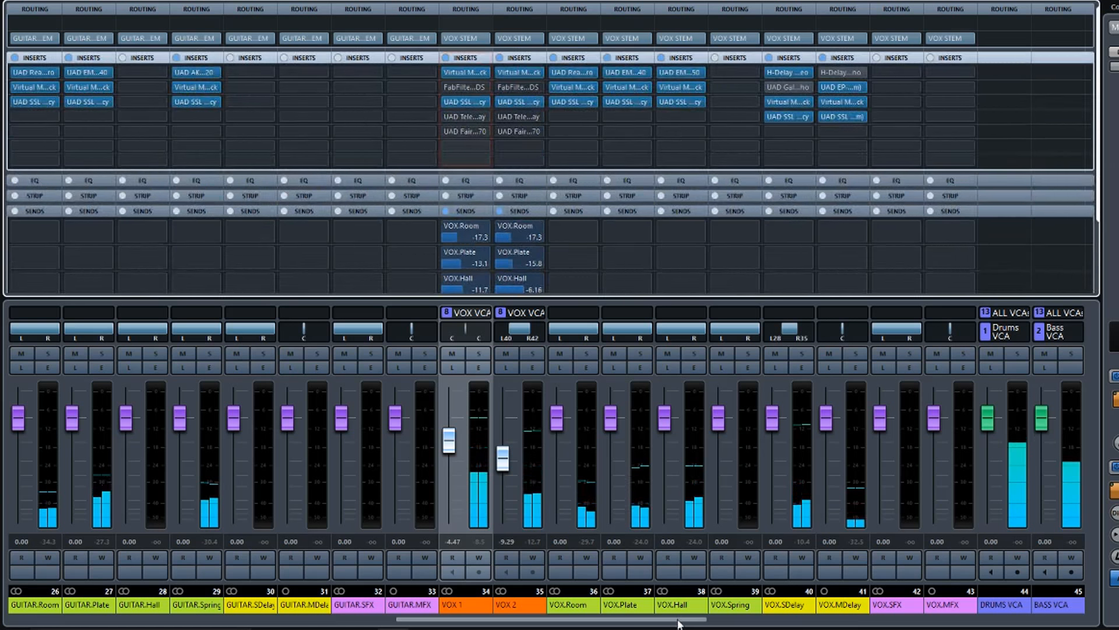
left_click_drag(679, 620, 651, 620)
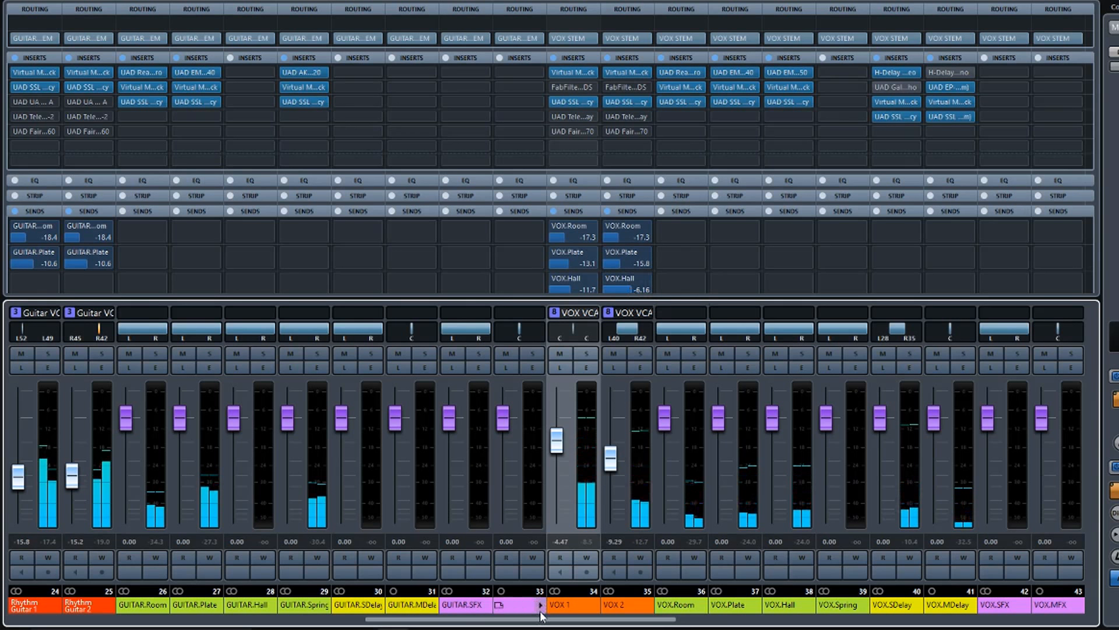
left_click_drag(541, 617, 401, 615)
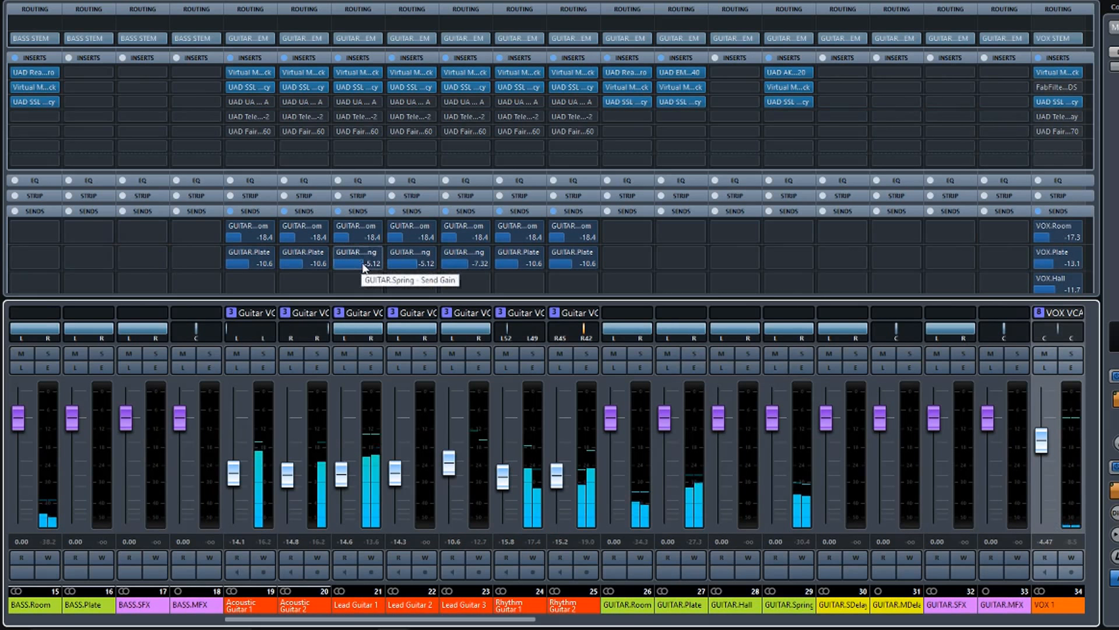
left_click_drag(363, 265, 365, 262)
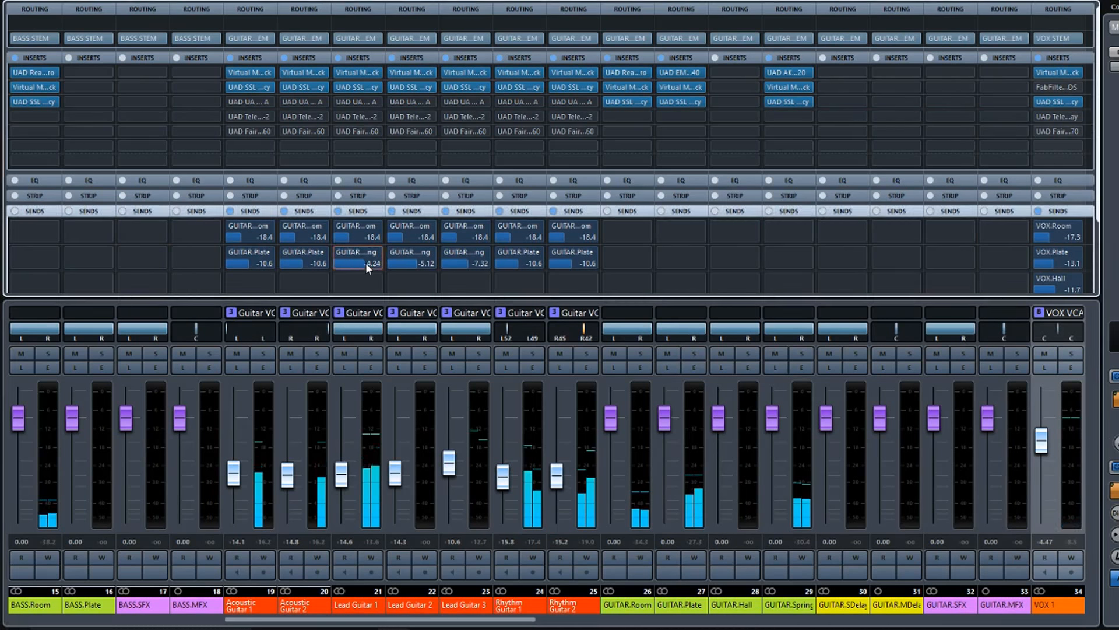
left_click(420, 265)
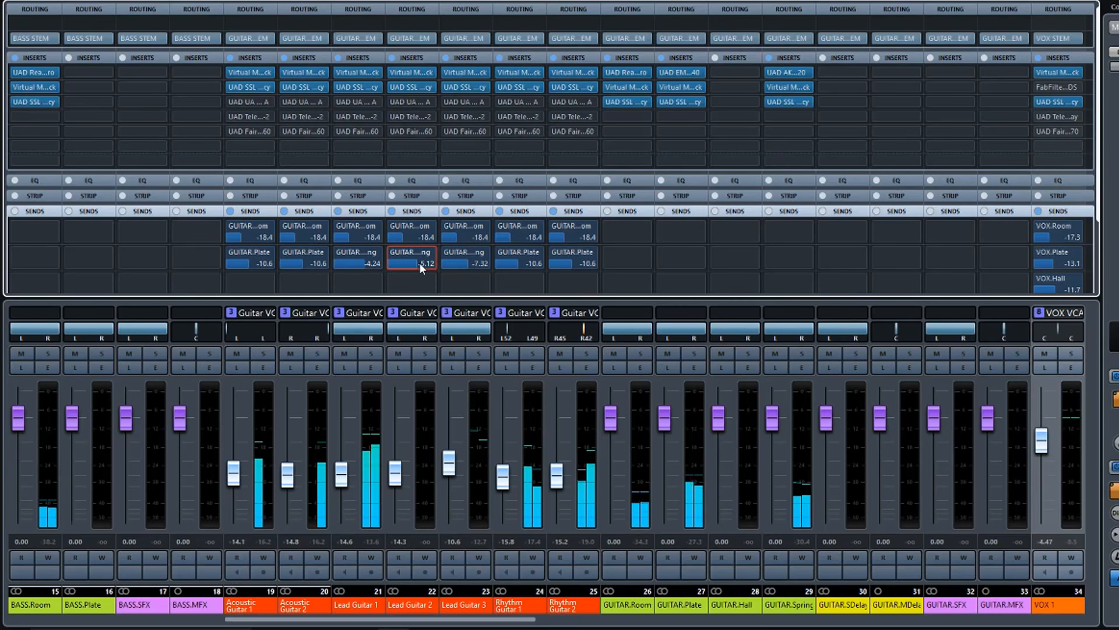
left_click_drag(420, 264, 470, 264)
left_click(468, 265)
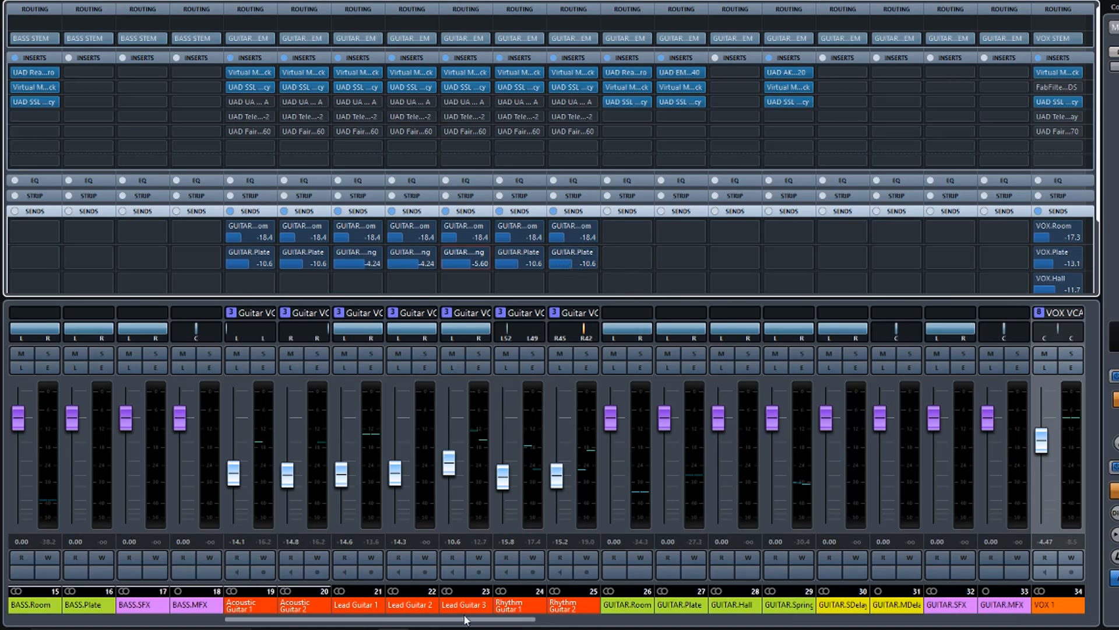
Review the room, plate and spring sends across the drum, bass and guitar channels
left_click_drag(466, 621, 324, 626)
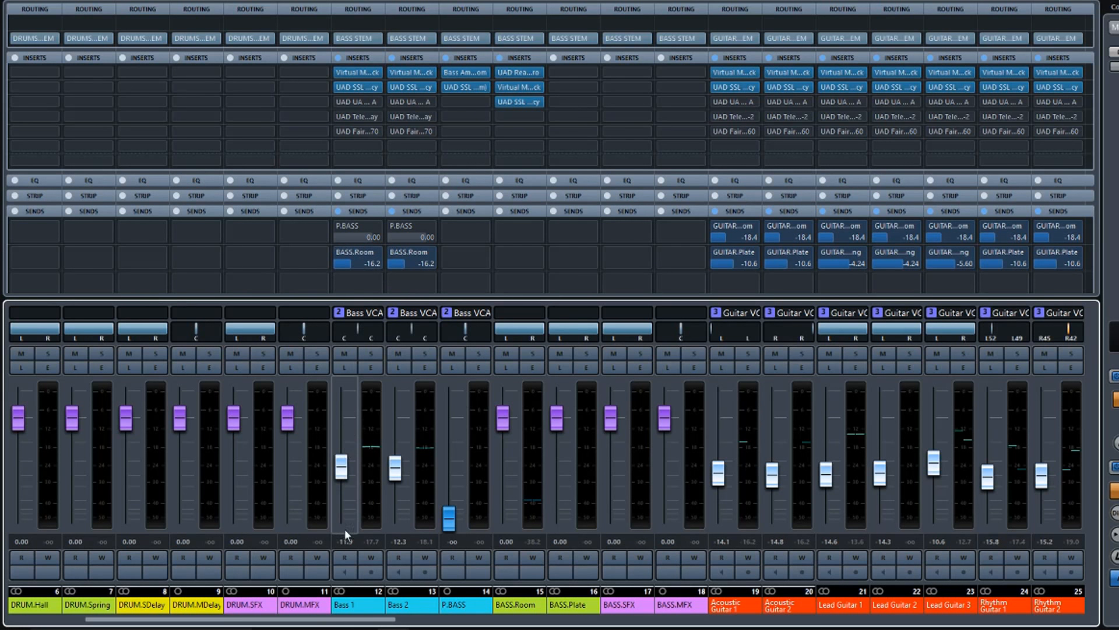
left_click_drag(327, 619, 239, 619)
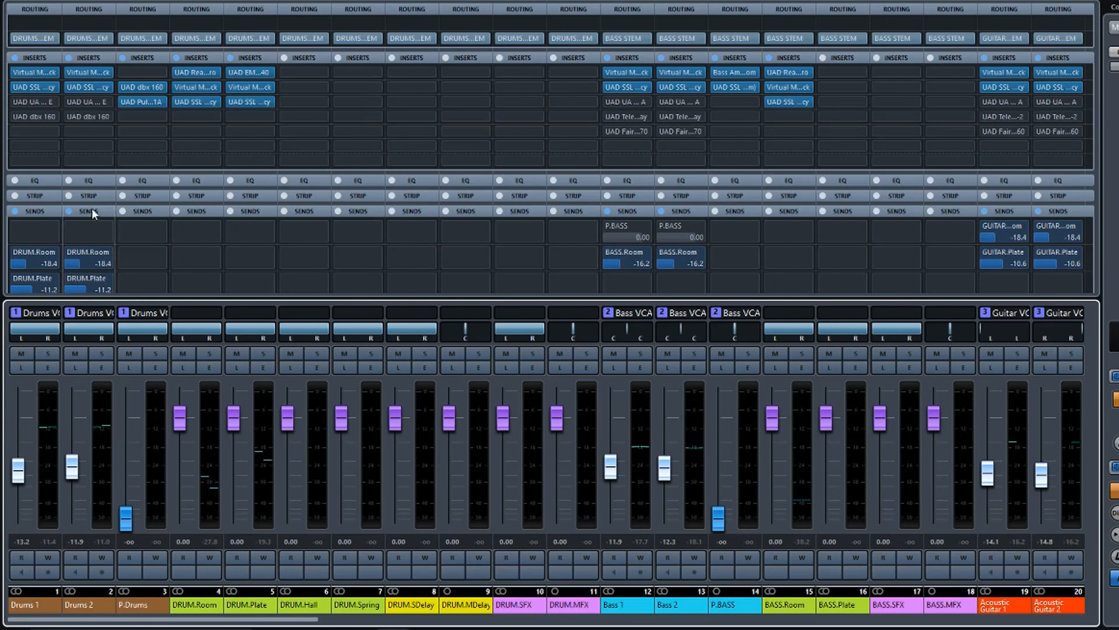
left_click(91, 57)
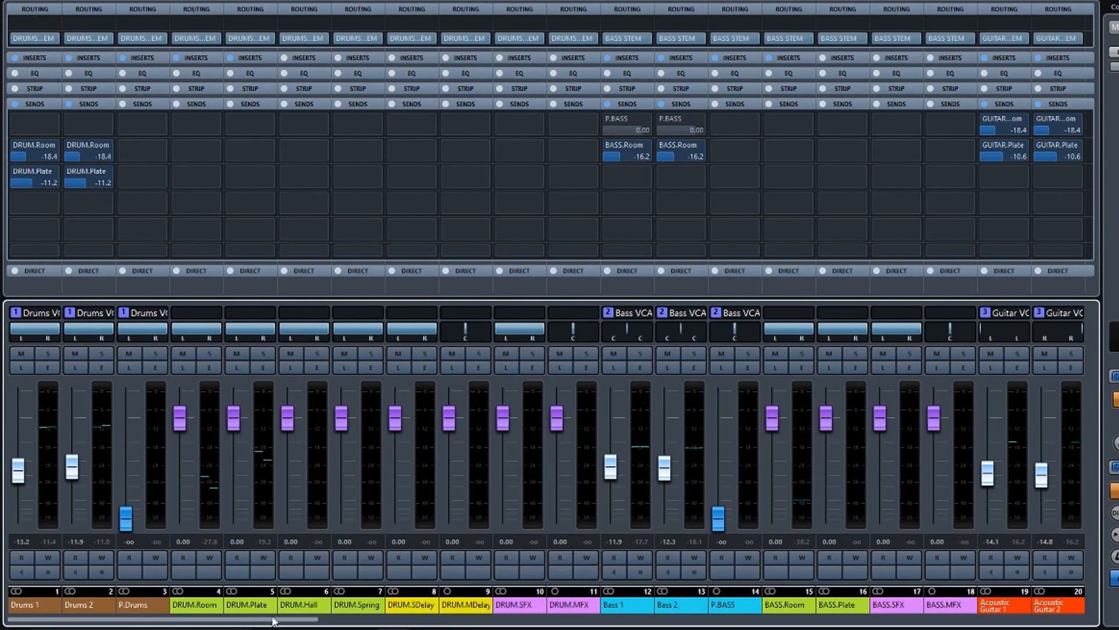
left_click_drag(183, 619, 392, 613)
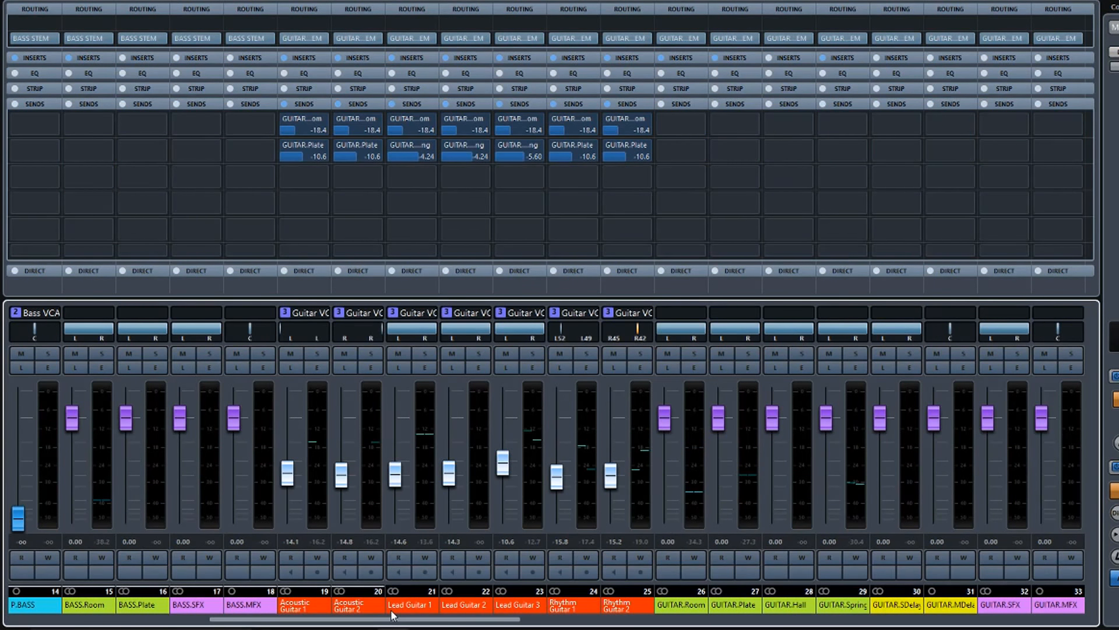
scroll(394, 615, "right", 1)
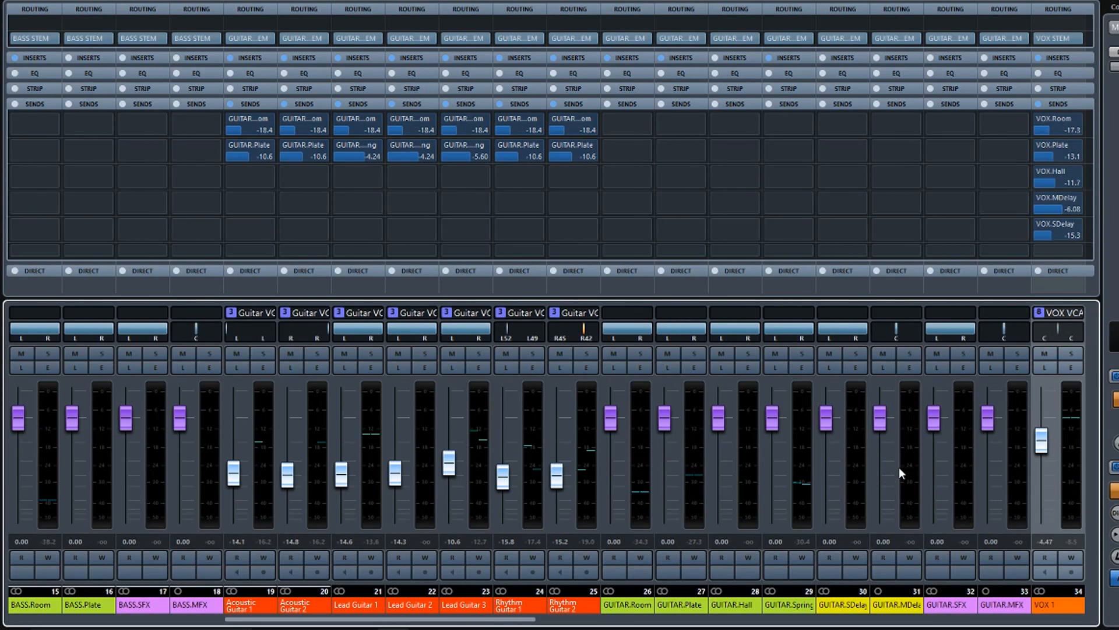
Show the channel inserts and inspect the UAD EMT 140 plate reverb on GUITAR.Plate
left_click(802, 459)
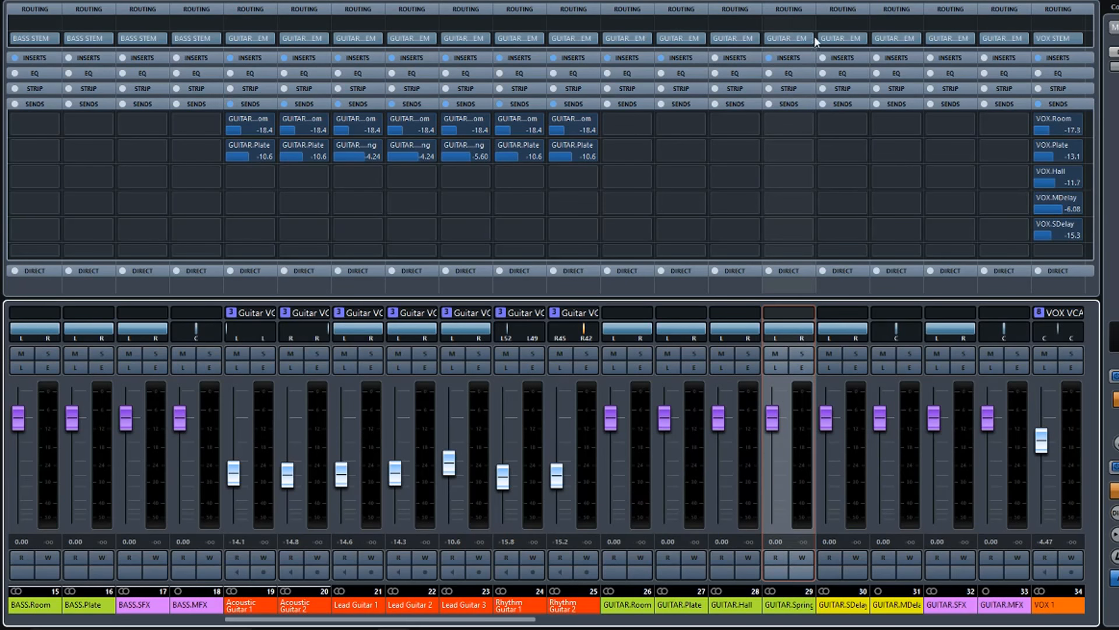
left_click(793, 56)
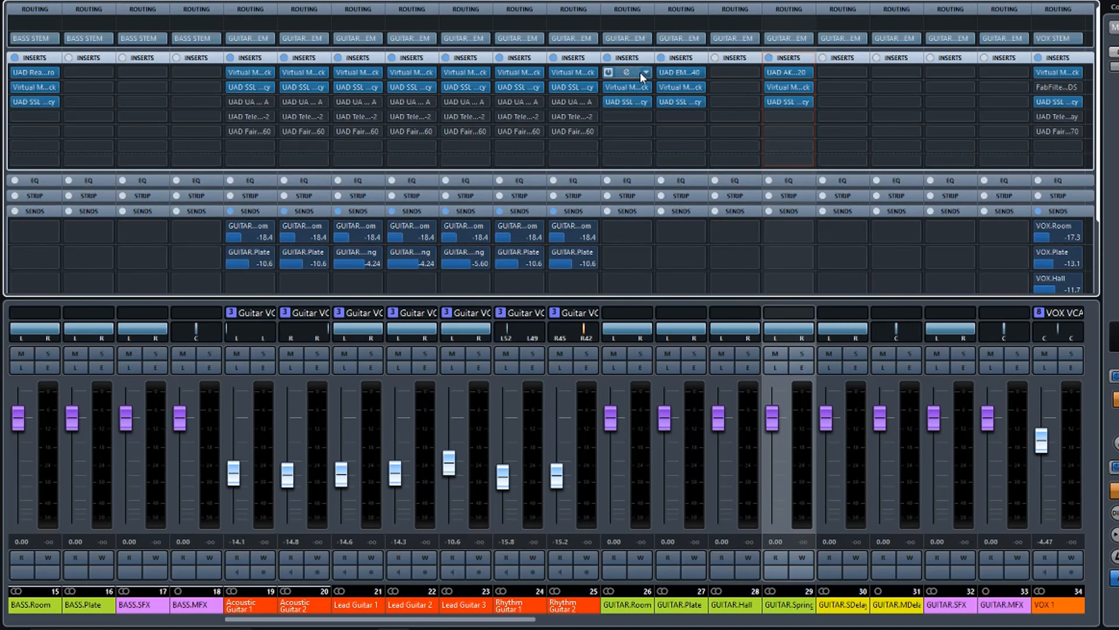
left_click(680, 72)
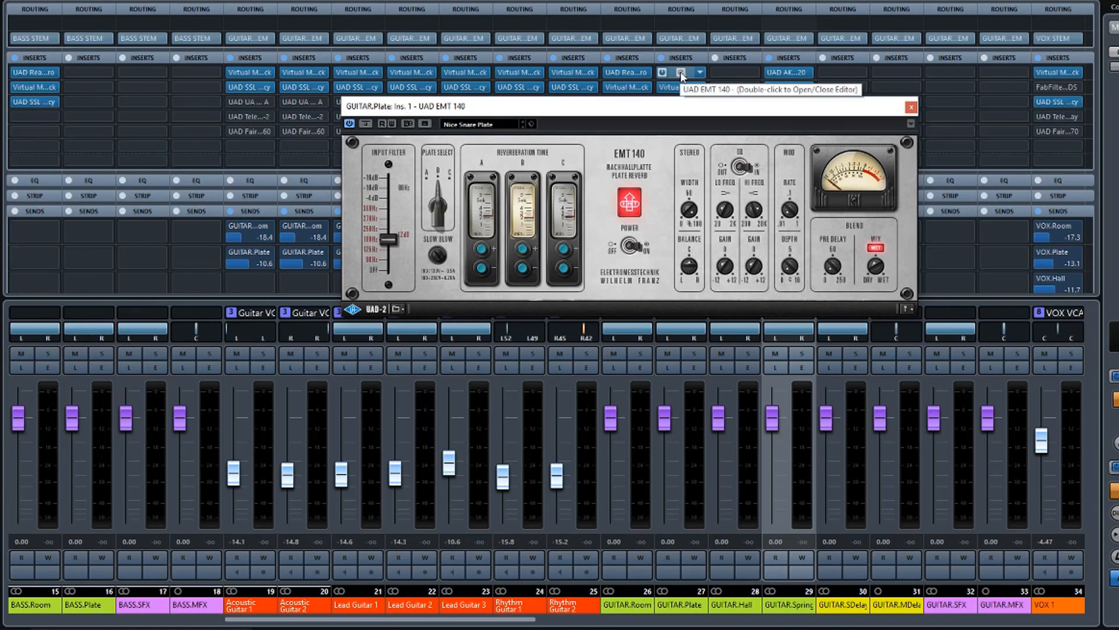
left_click(681, 73)
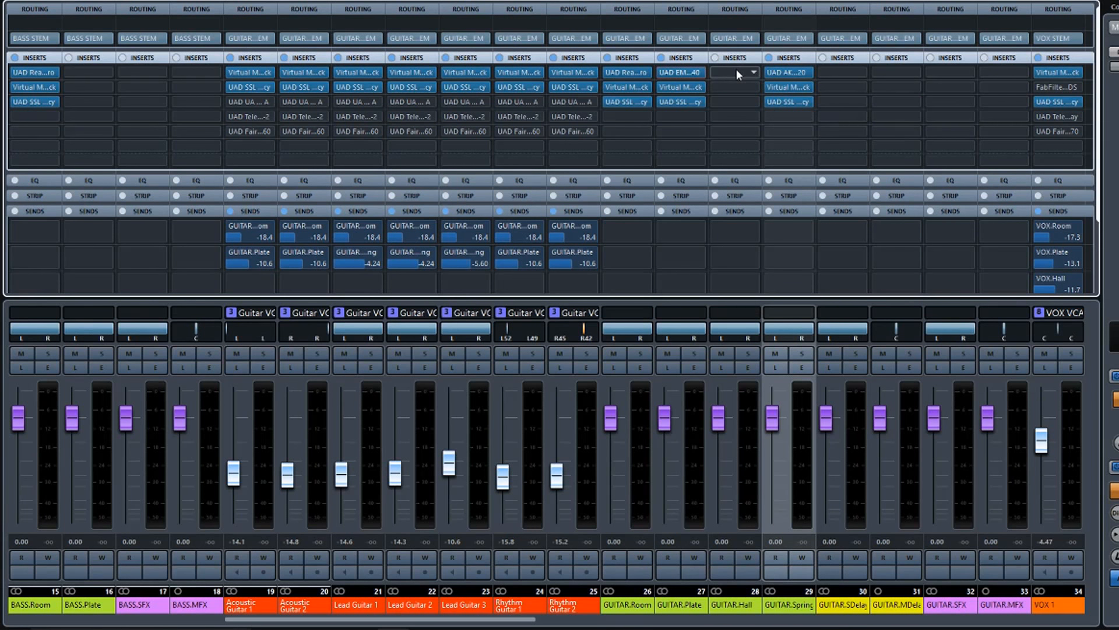
Inspect the UAD AKG BX 20 spring reverb inserted on GUITAR.Spring
left_click(793, 72)
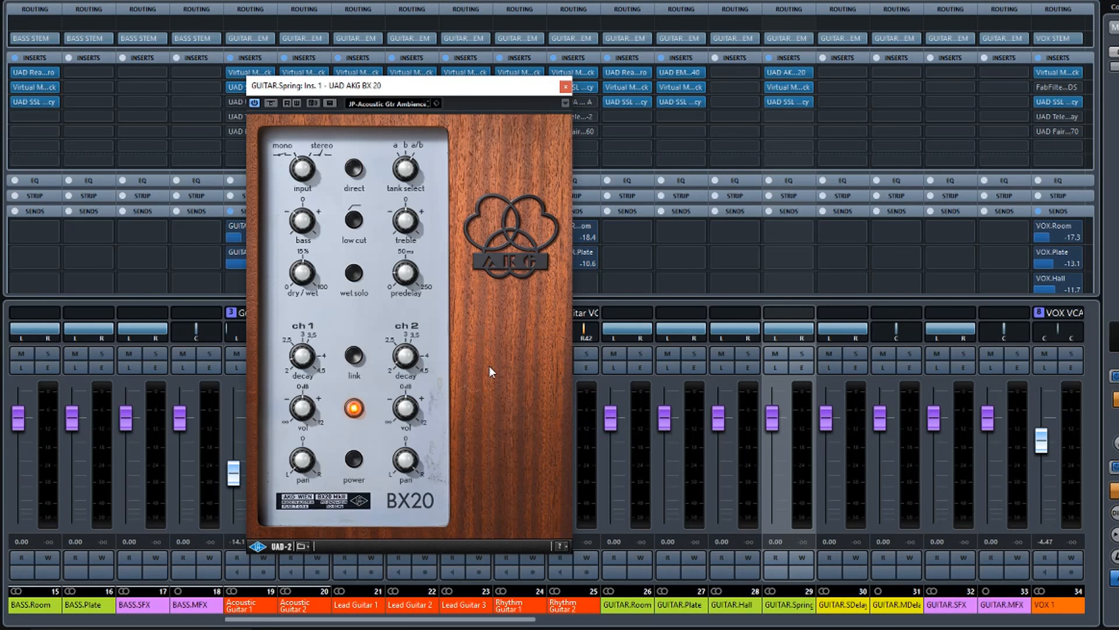
left_click(565, 87)
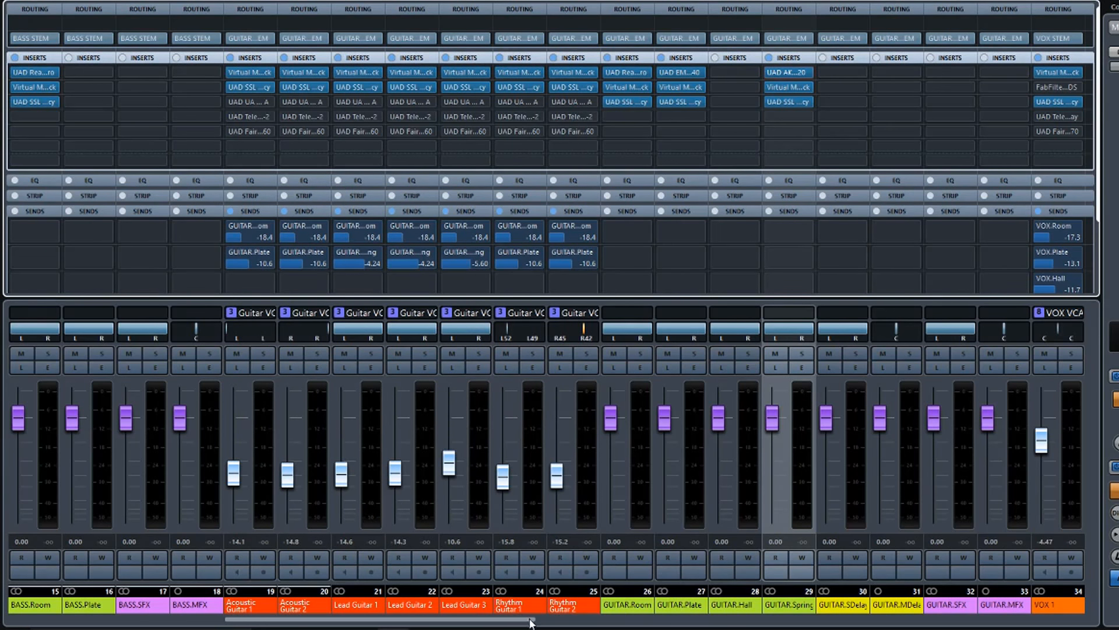
Inspect the UAD EMT 140 plate reverb on VOX.Plate and the UAD EMT 250 reverb on VOX.Hall
left_click_drag(529, 622, 706, 613)
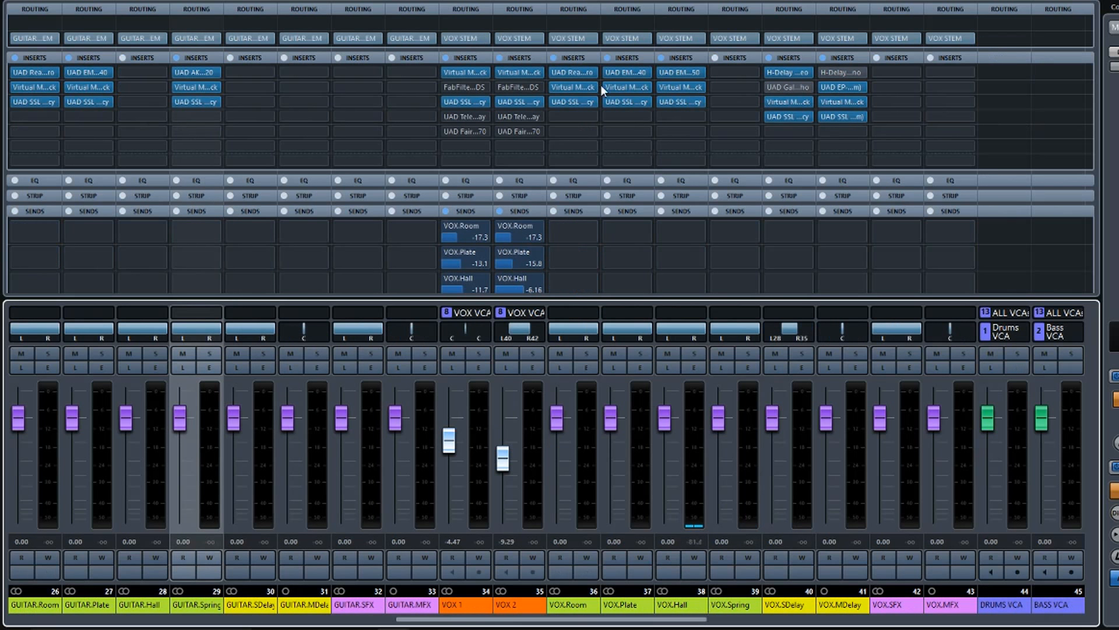
left_click(629, 72)
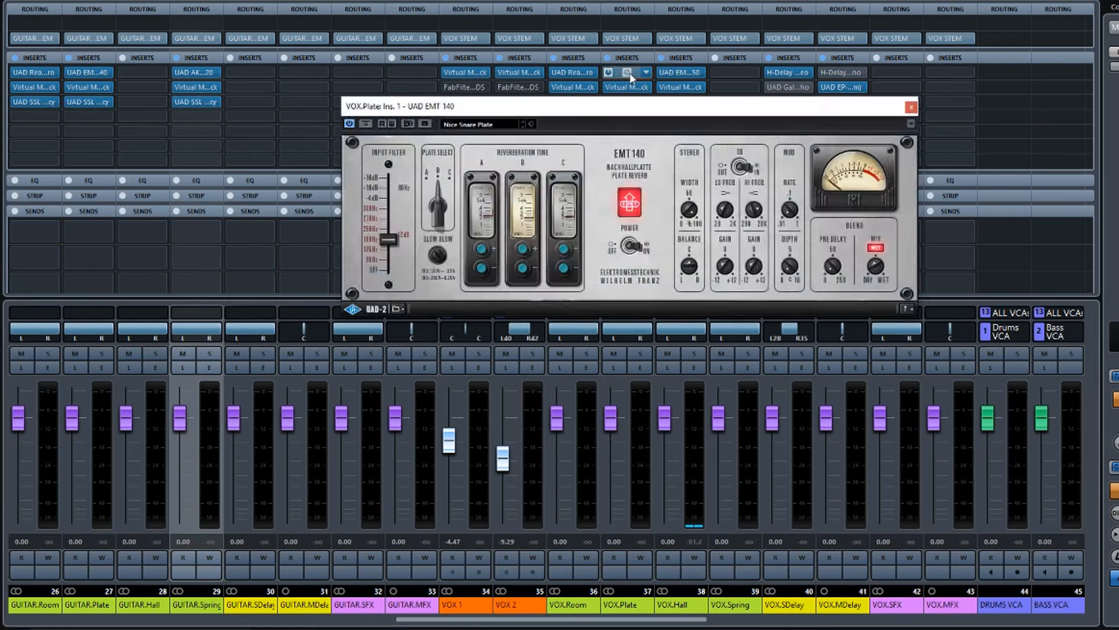
left_click(628, 72)
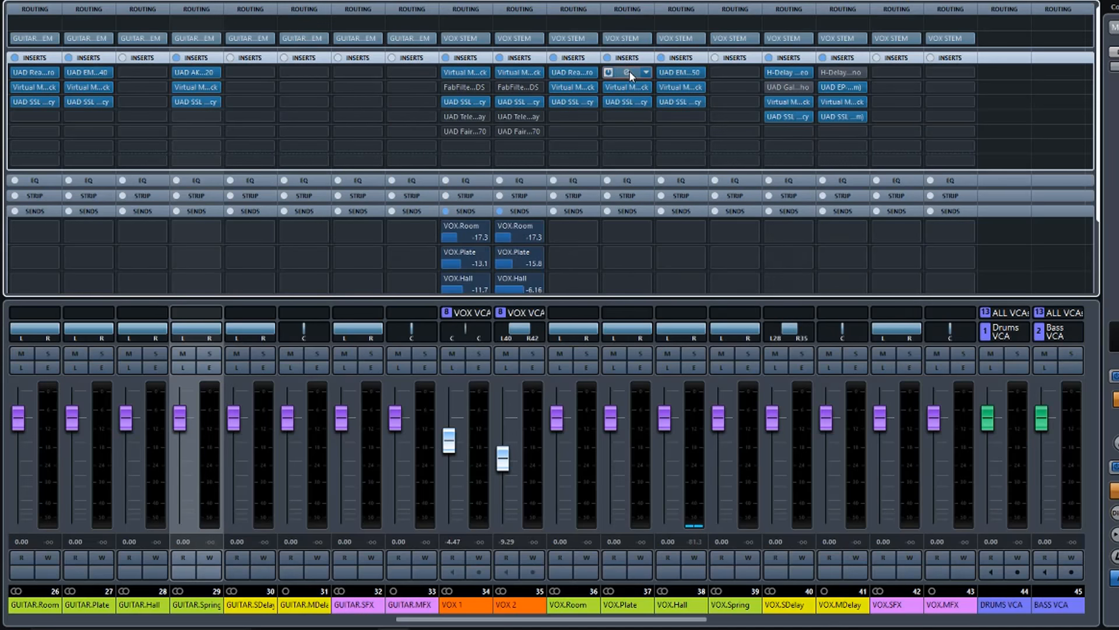
left_click(680, 73)
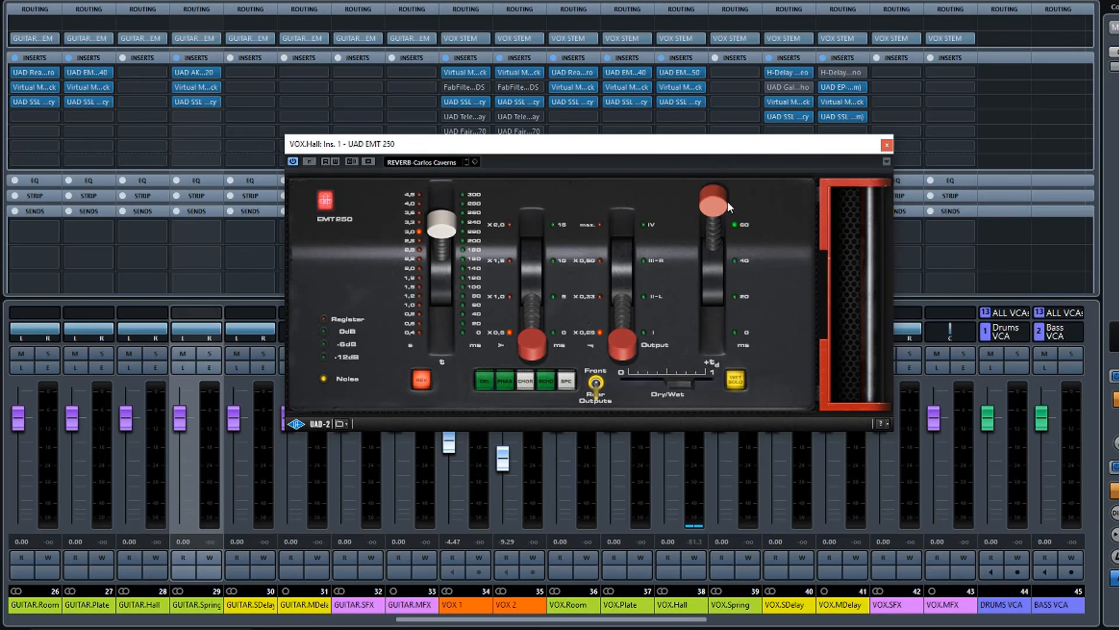
left_click(886, 145)
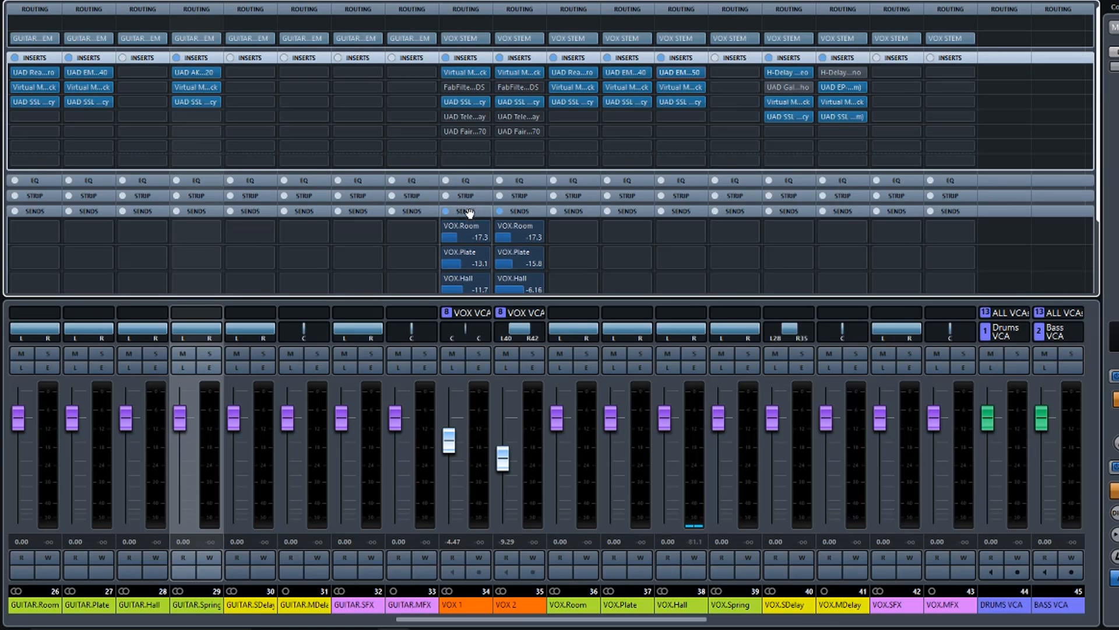
Review the full list of room, plate, hall and delay sends on VOX 1 and VOX 2, with the inserts temporarily collapsed
left_click(468, 59)
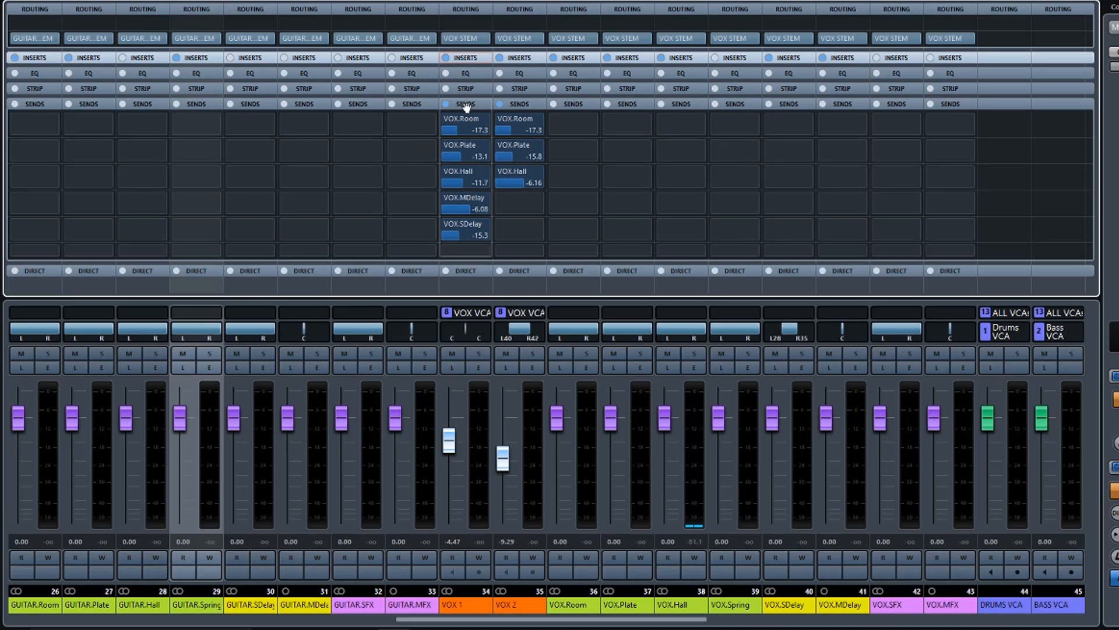
mouse_move(479, 224)
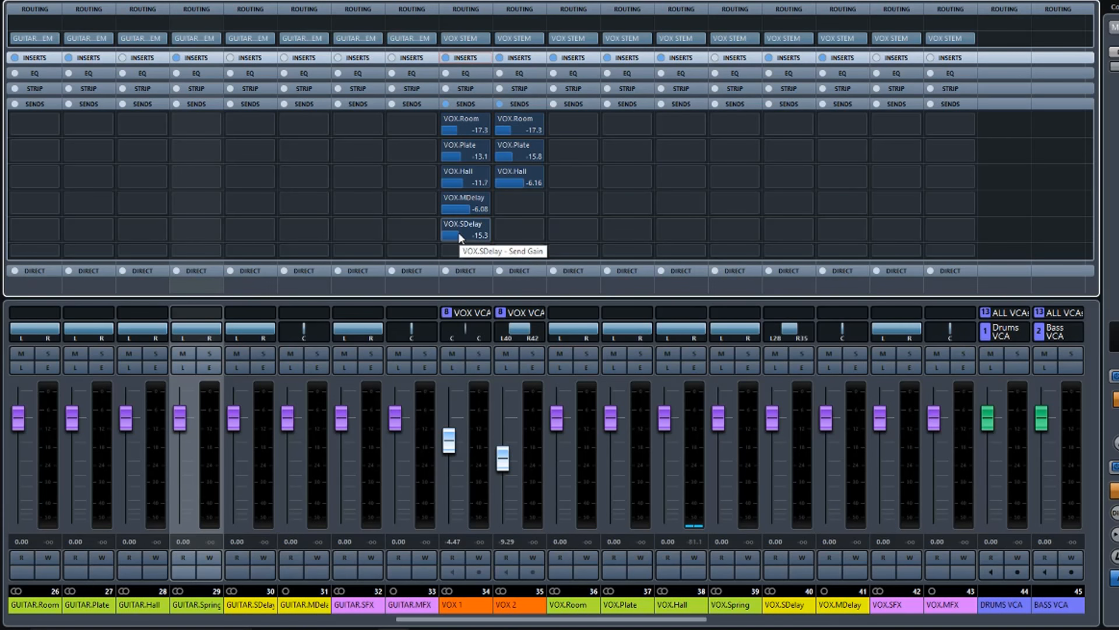
left_click(464, 57)
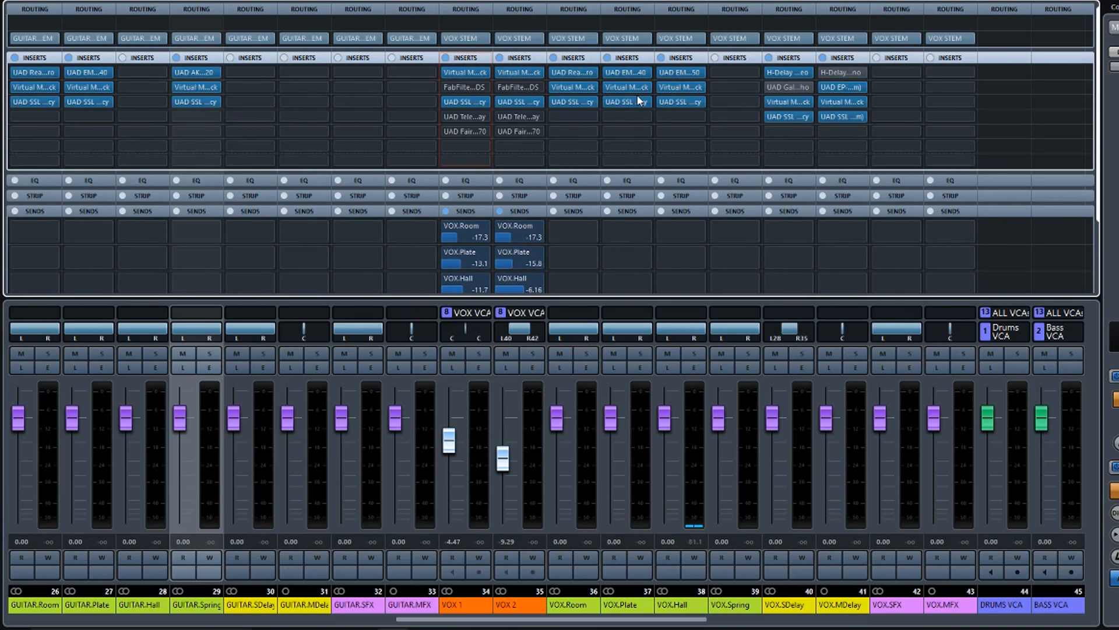
Inspect the UAD Galaxy Tape Echo and the H-Delay Stereo inserted on VOX.SDelay
left_click(789, 86)
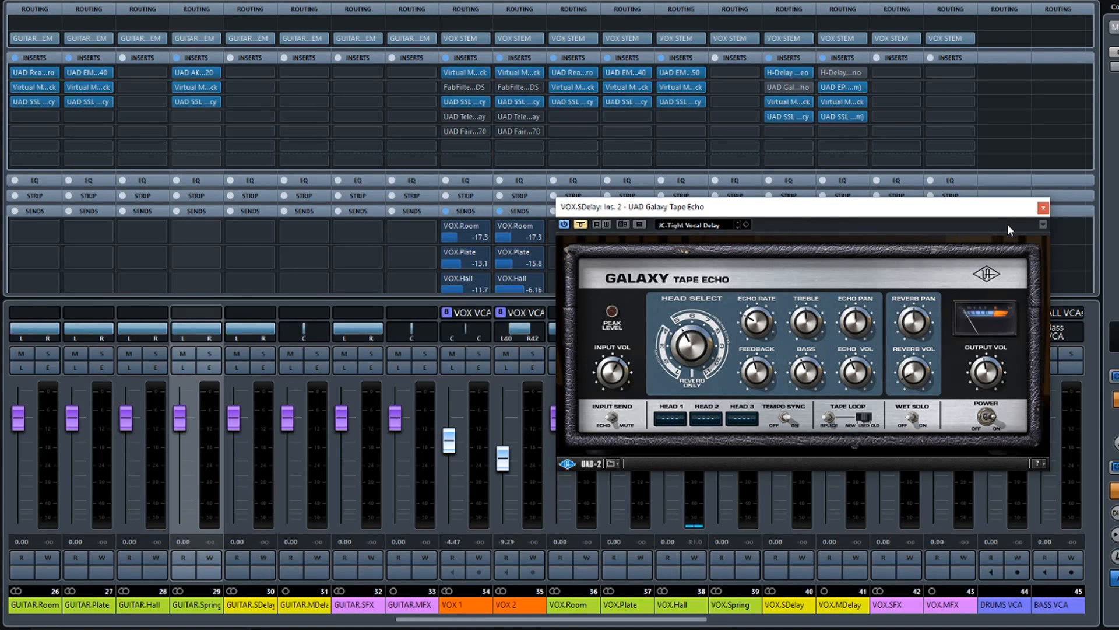
left_click(1043, 208)
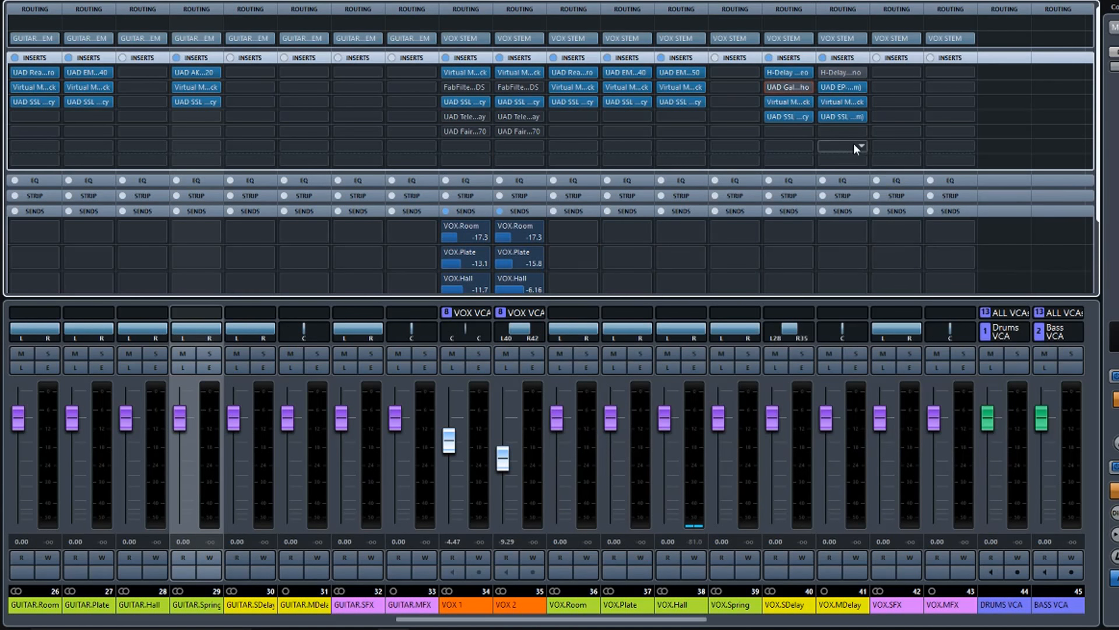
left_click(785, 69)
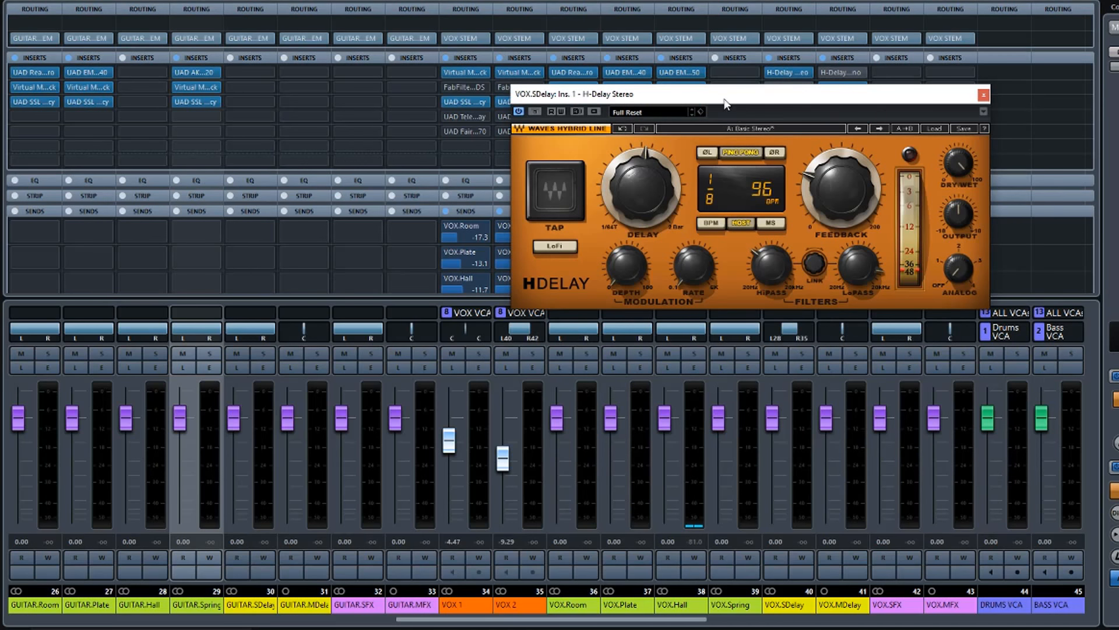
left_click_drag(730, 121, 741, 139)
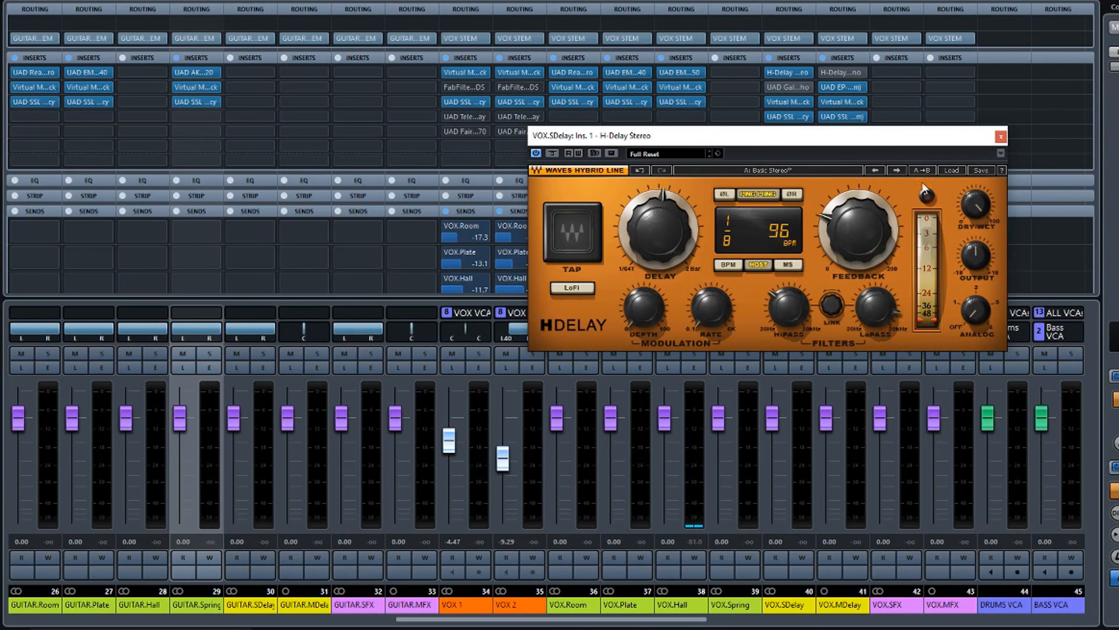
left_click(1001, 137)
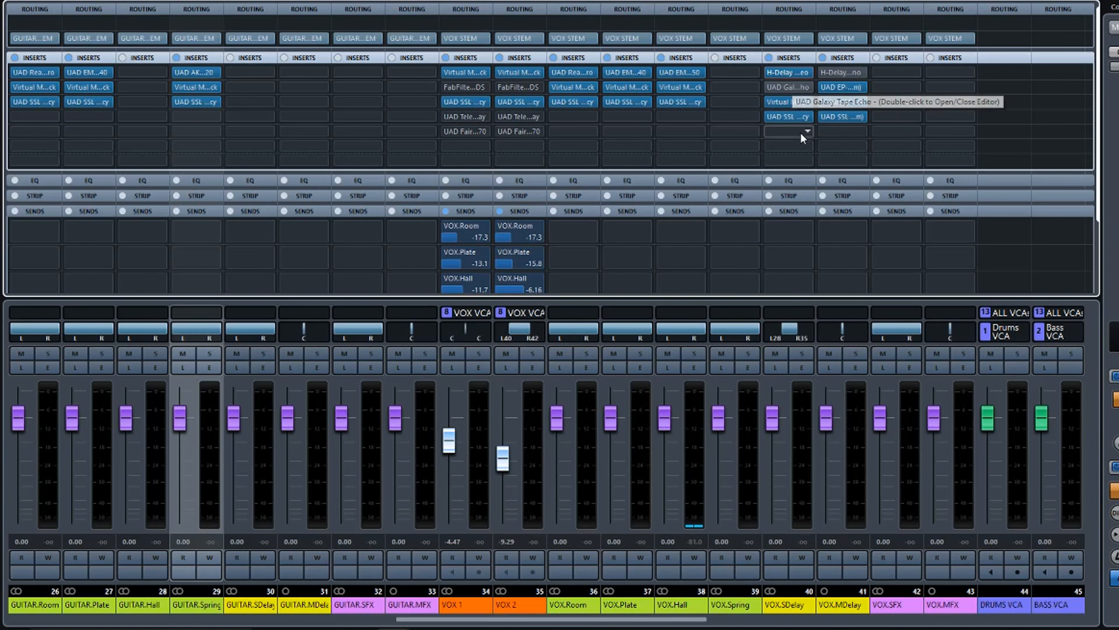
Inspect the UAD EP-34 Tape Echo inserted on VOX.MDelay
left_click(844, 85)
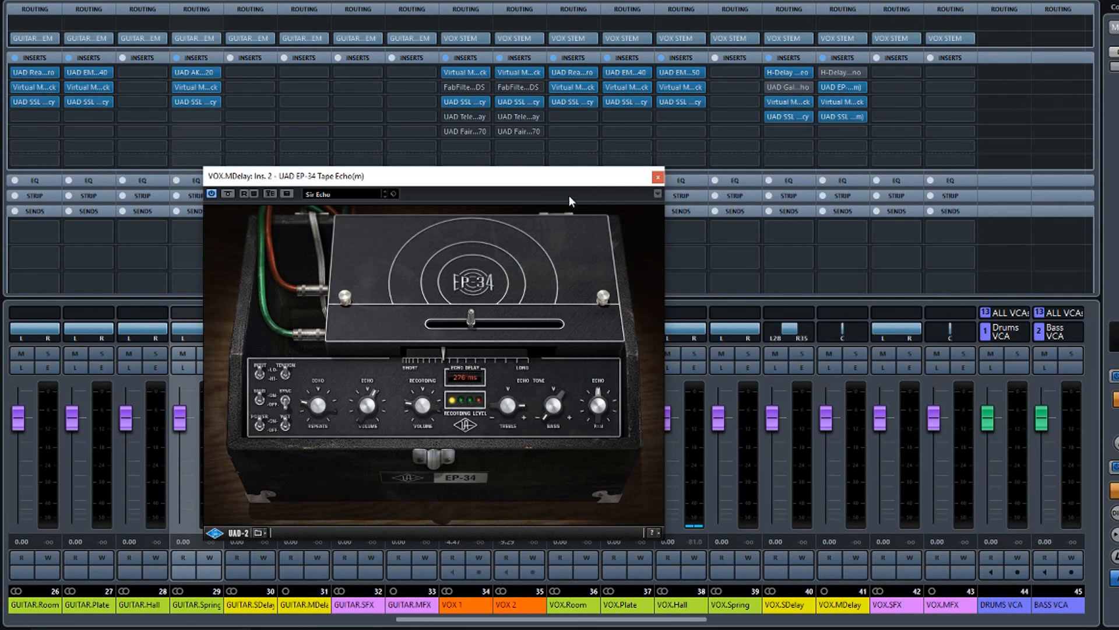
left_click_drag(525, 177, 599, 169)
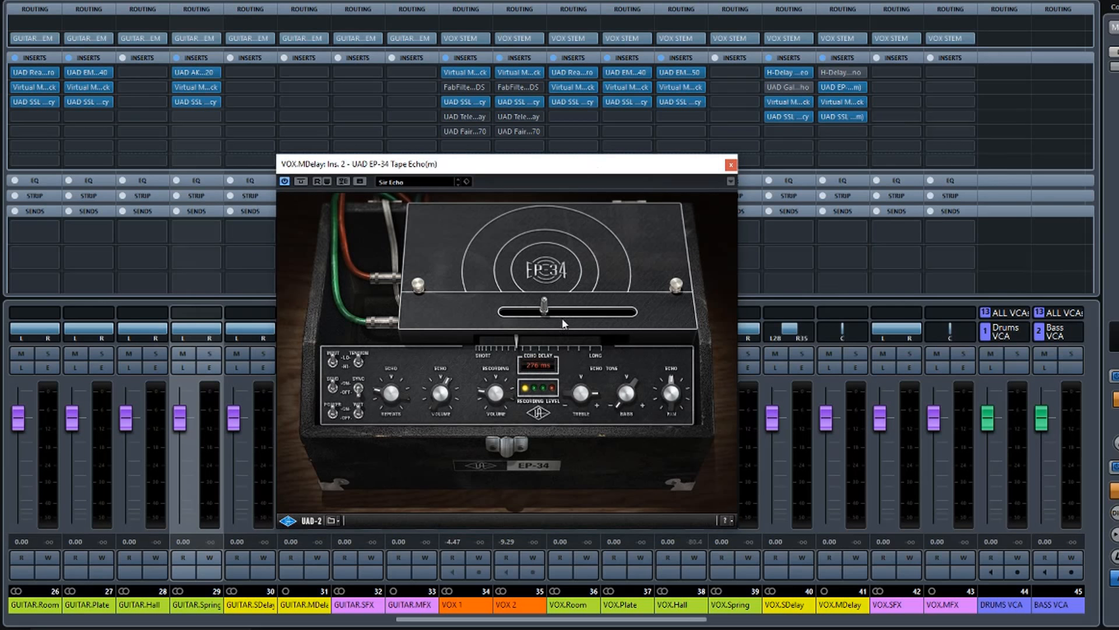
left_click(731, 165)
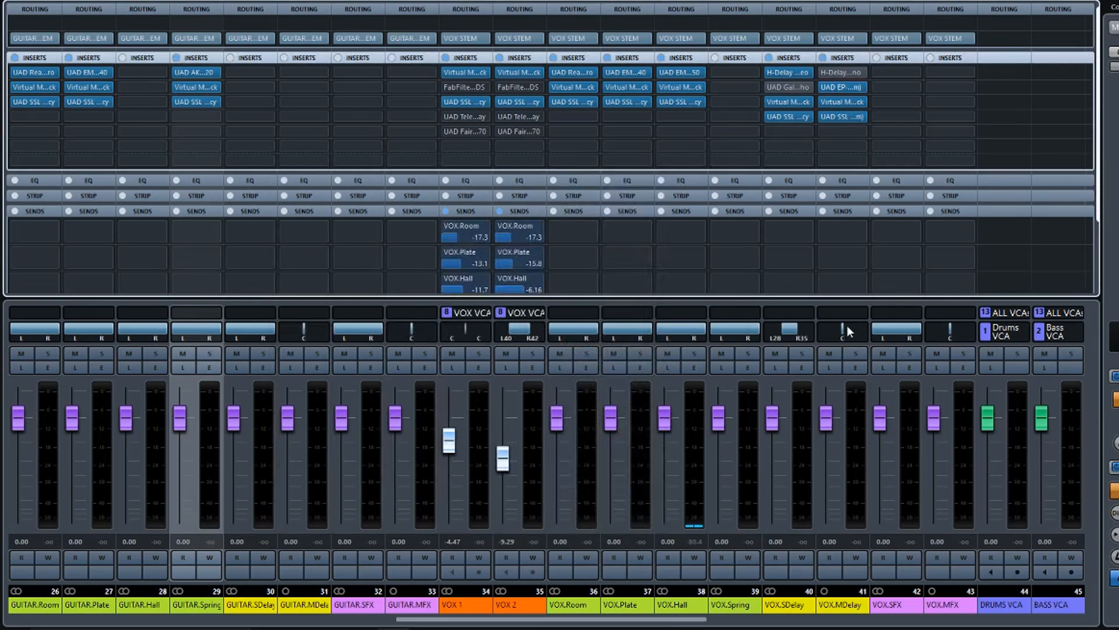
Browse the SSL4k track presets available for the GUITAR.Hall channel without loading one
left_click(711, 619)
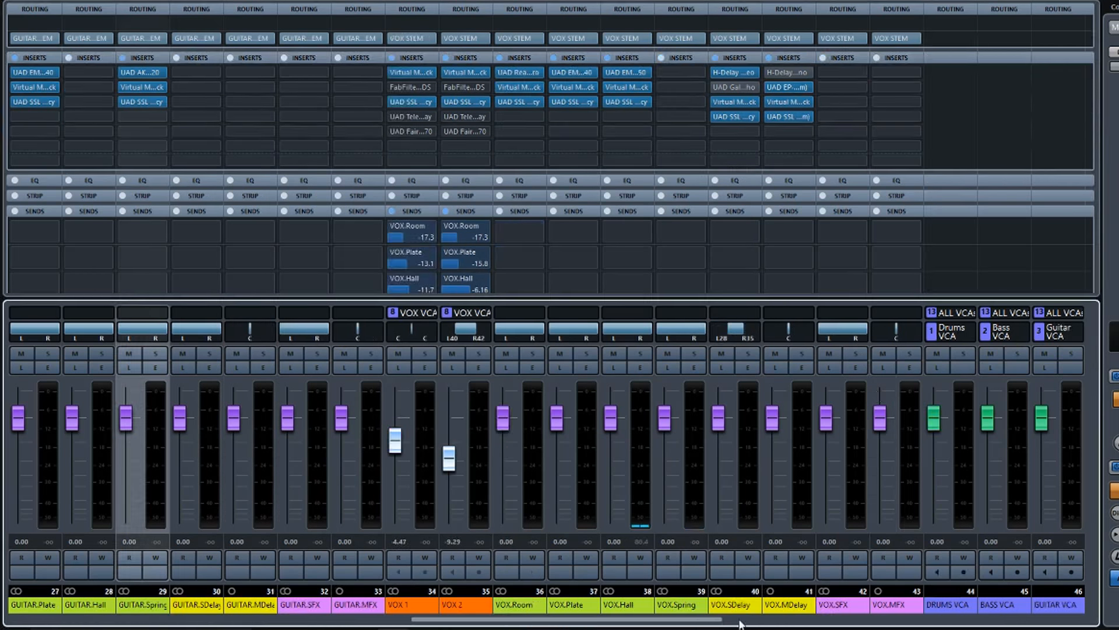
left_click_drag(851, 623, 389, 616)
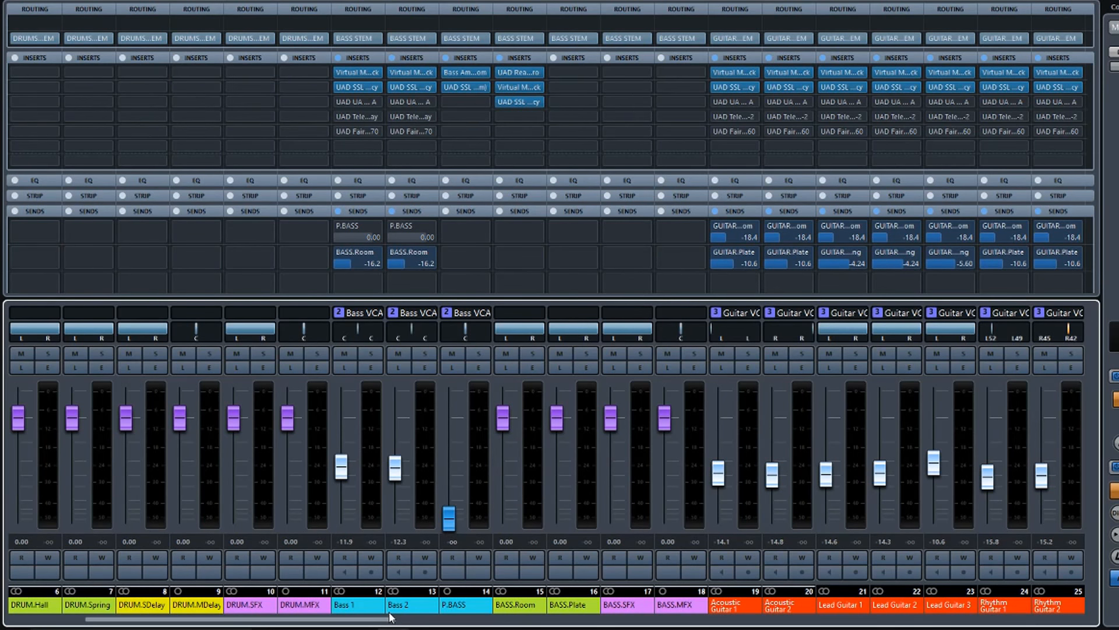
left_click_drag(389, 618, 494, 619)
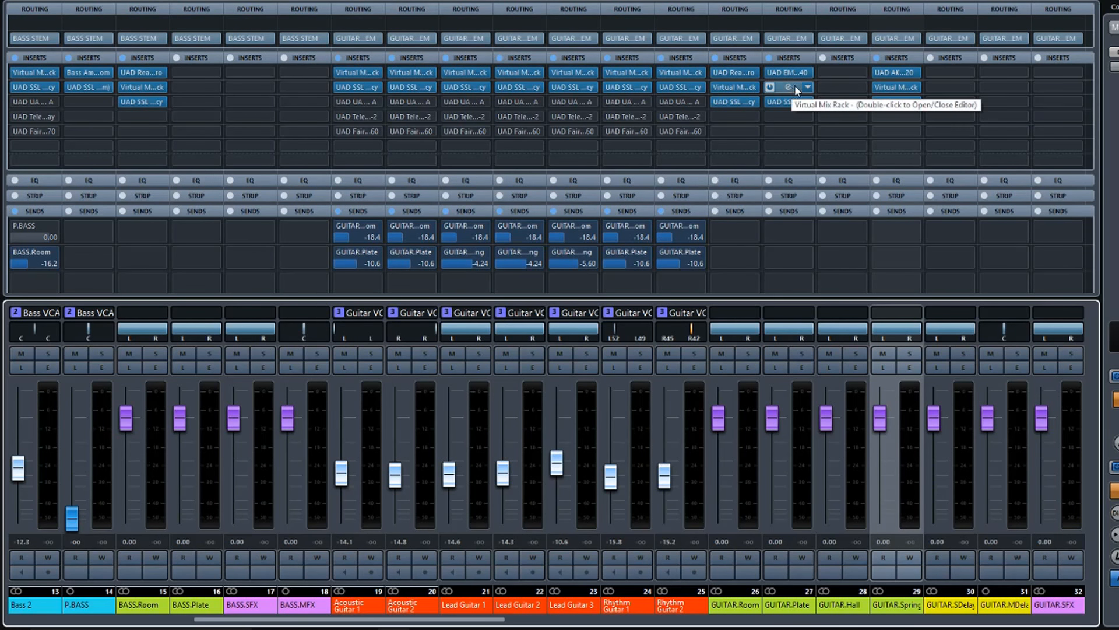
left_click(854, 435)
right_click(855, 438)
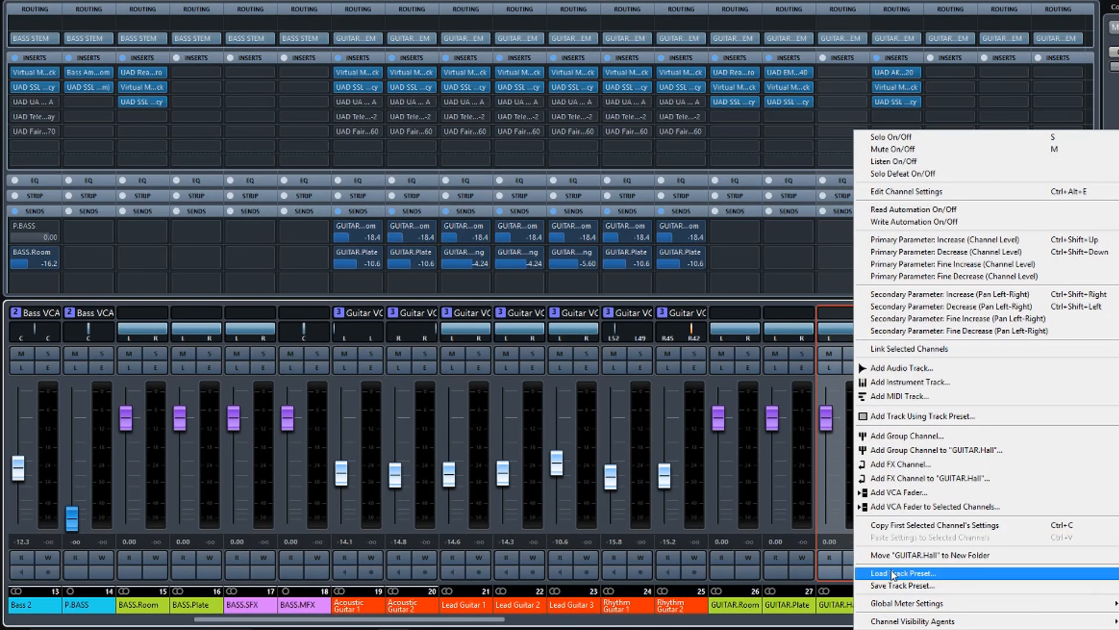
left_click(892, 574)
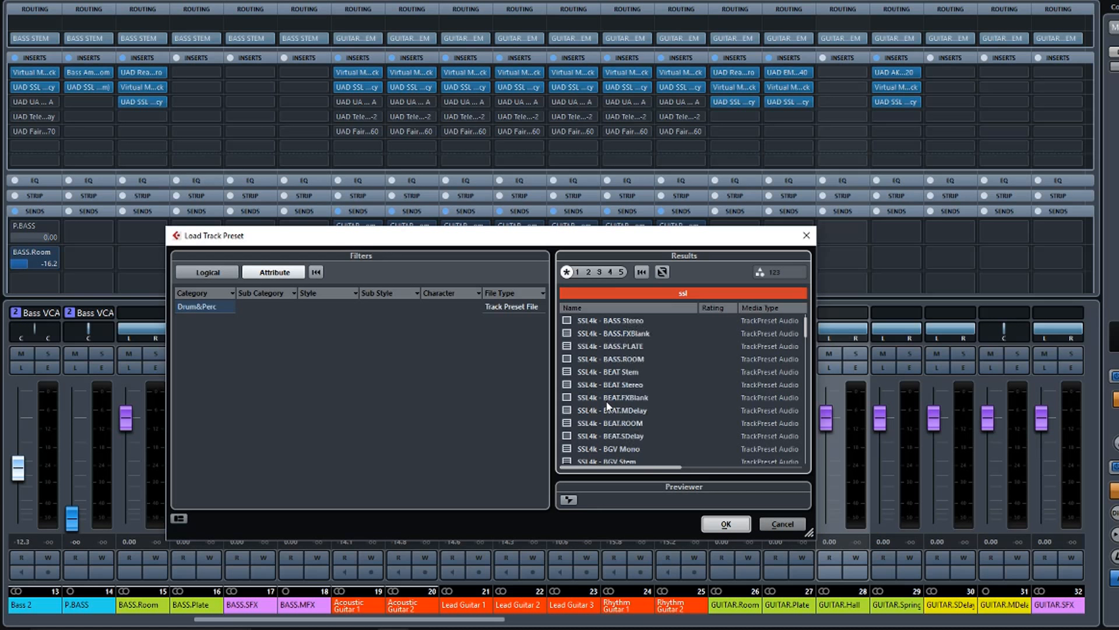
left_click(807, 235)
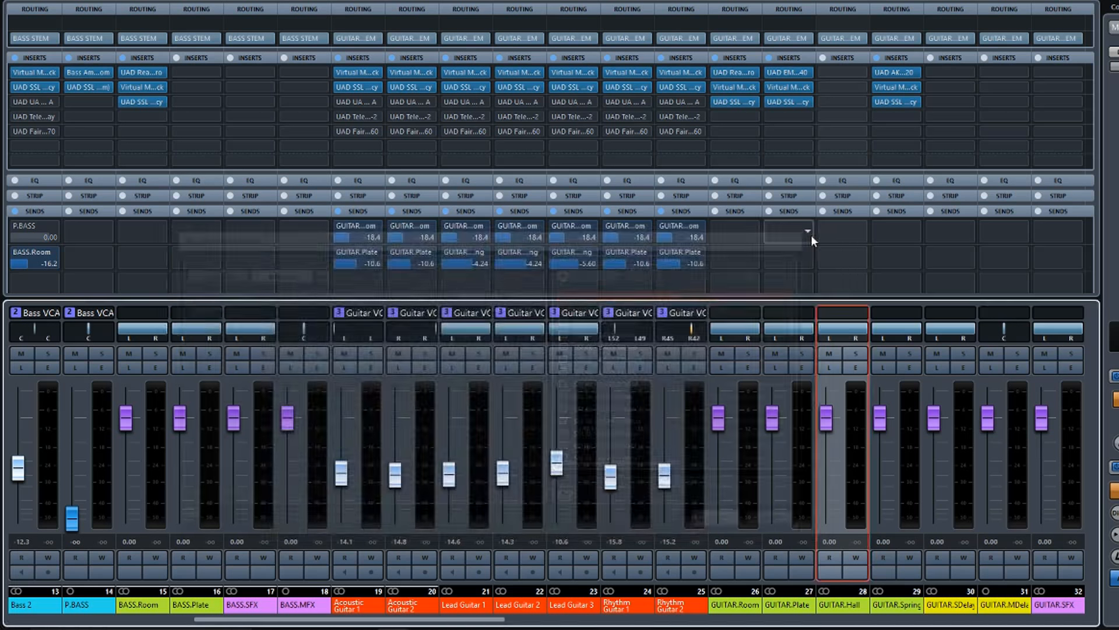
mouse_move(794, 70)
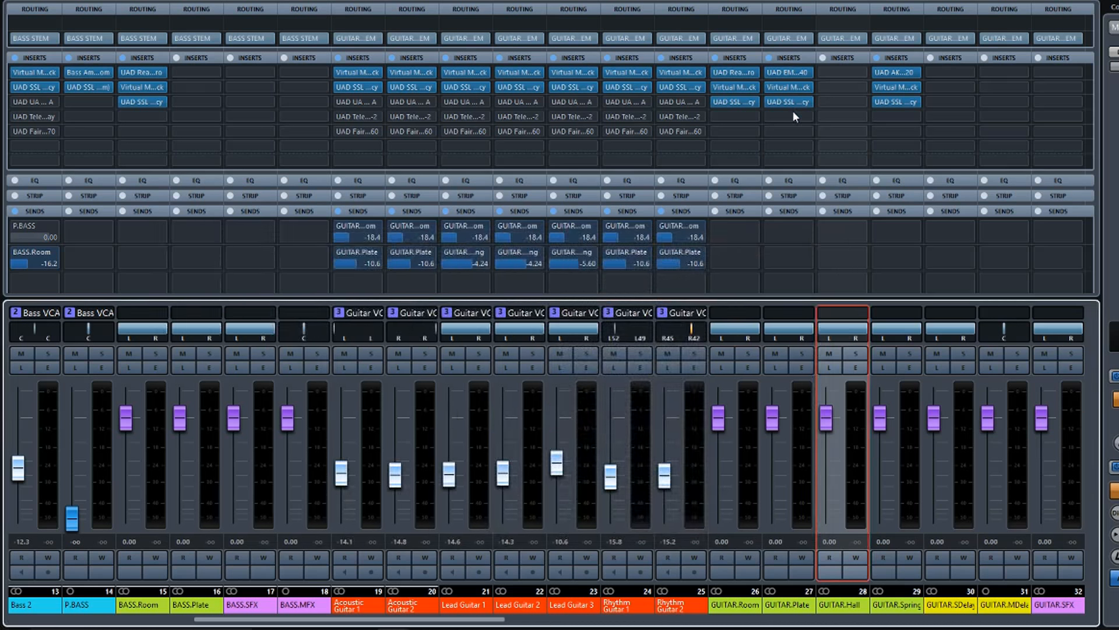